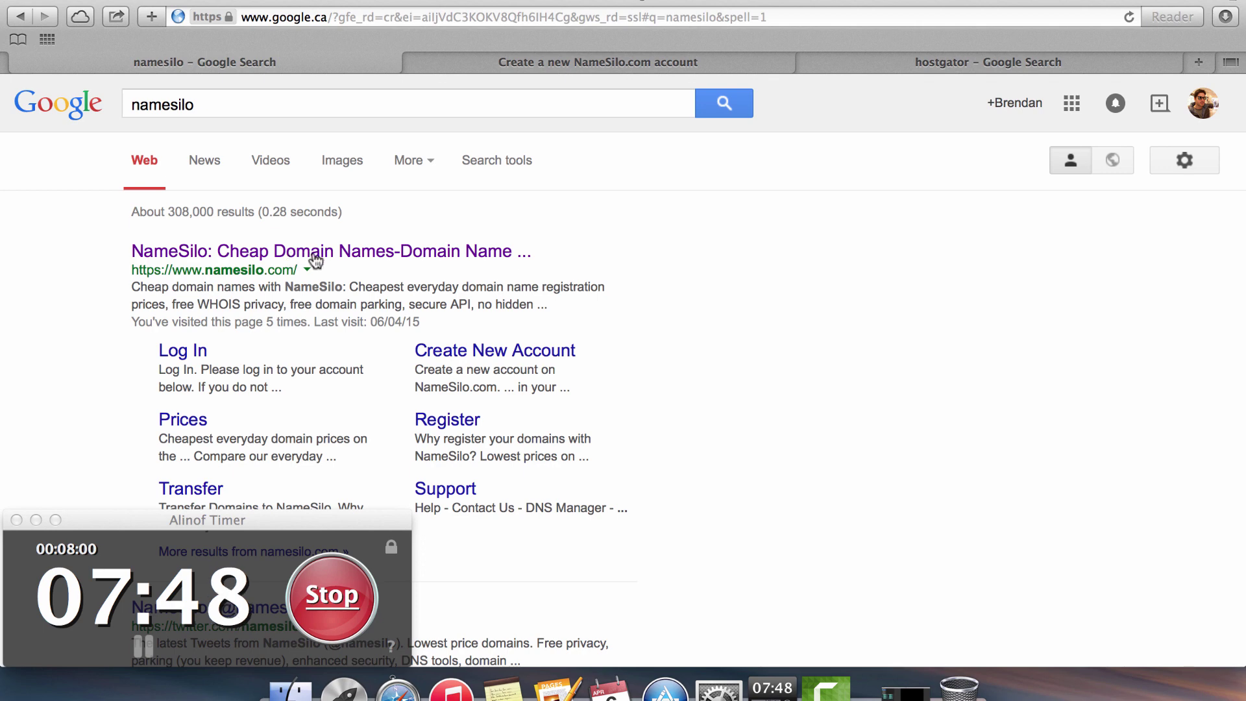
Open NameSilo and return to the already-filled new-account signup form
{"action": "left_click", "coordinate": [348, 253]}
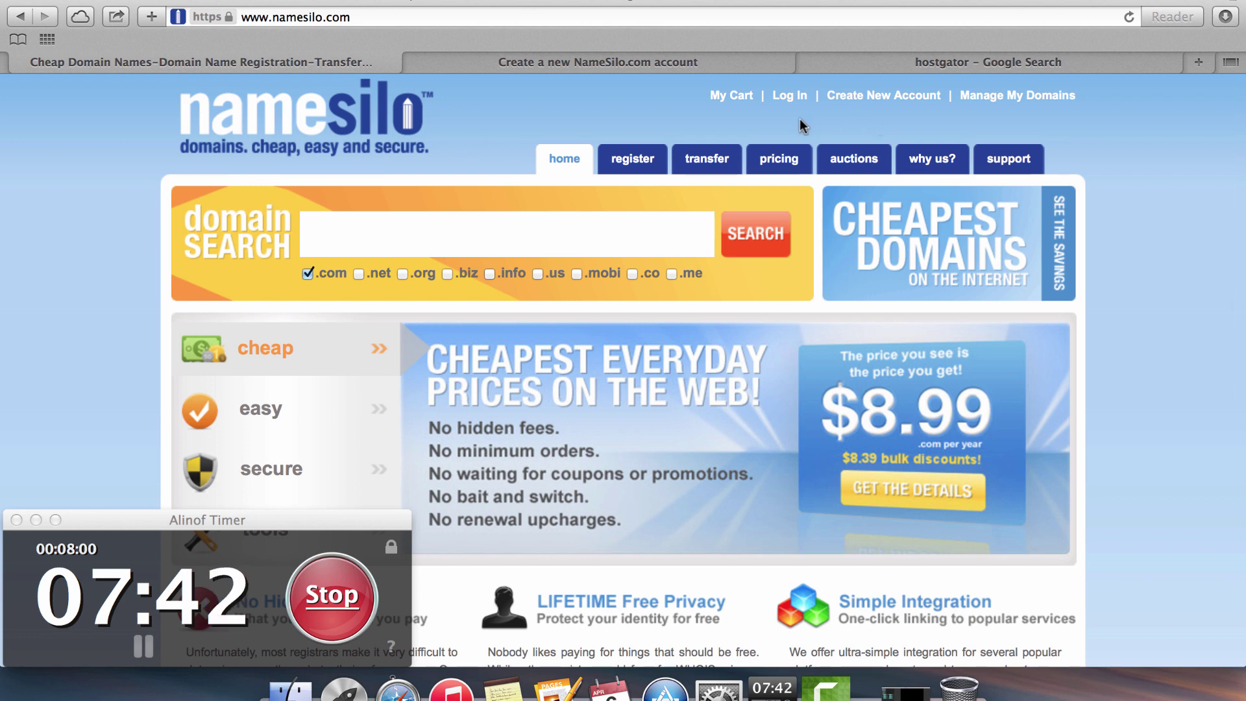
{"action": "left_click", "coordinate": [614, 57]}
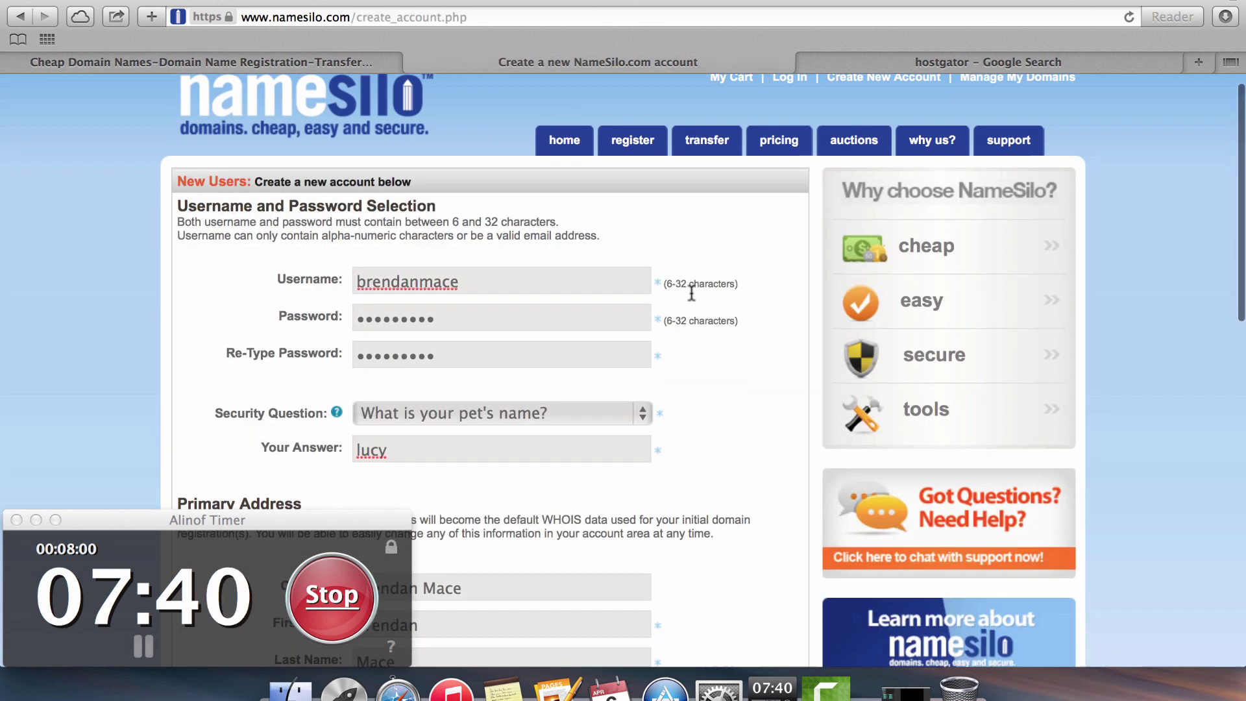
{"action": "scroll", "coordinate": [692, 293], "scroll_direction": "down", "scroll_amount": 4}
{"action": "scroll", "coordinate": [692, 294], "scroll_direction": "down", "scroll_amount": 1}
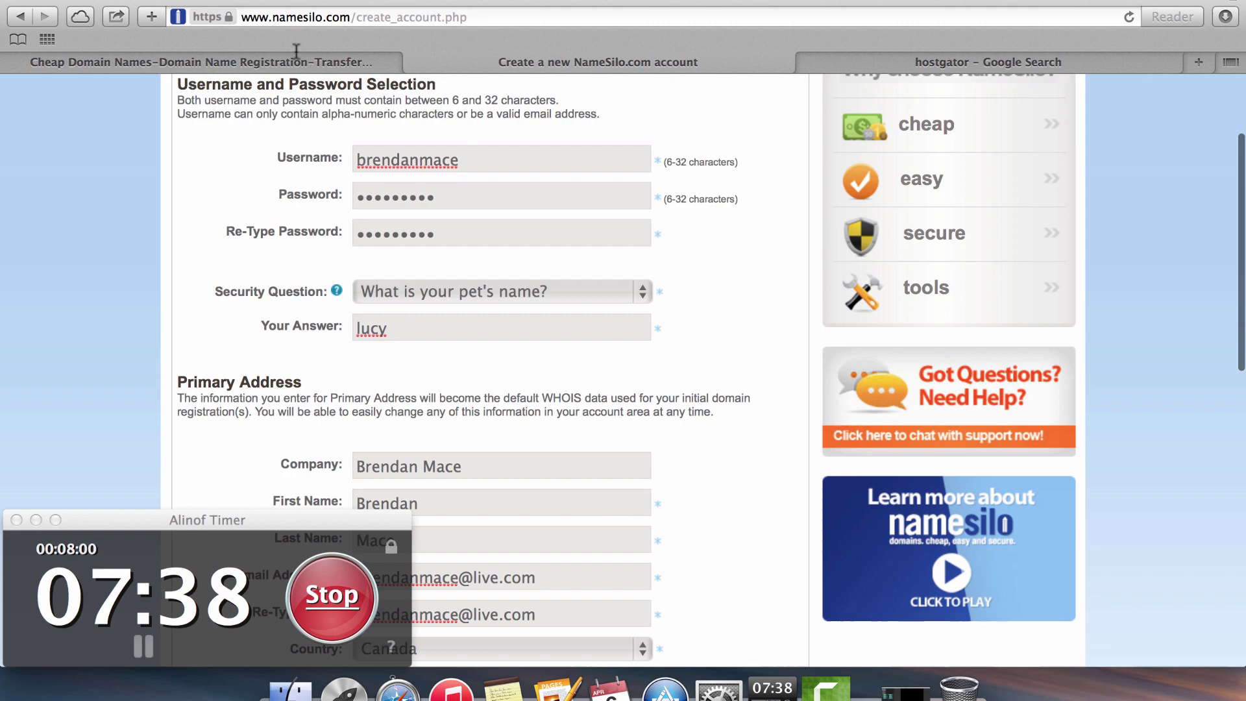
{"action": "key", "text": "ctrl+shift+Tab"}
{"action": "left_click", "coordinate": [874, 99]}
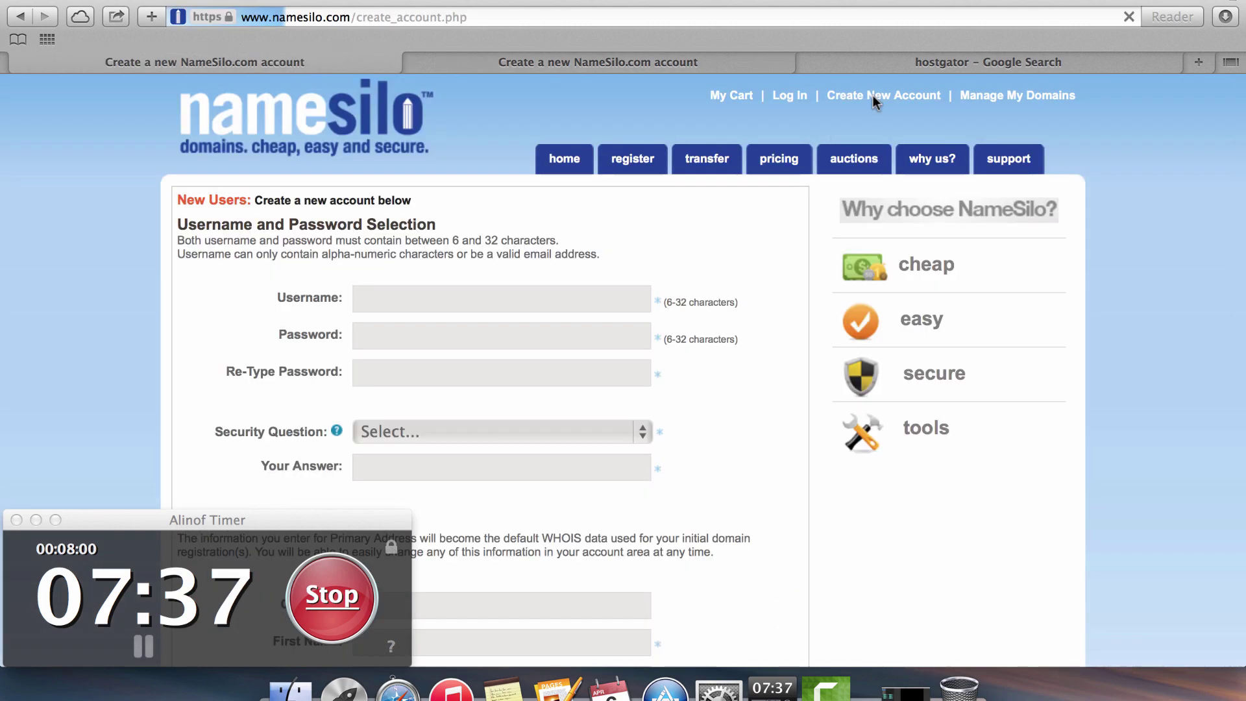
{"action": "left_click", "coordinate": [577, 59]}
Tick 'I accept the Terms & Conditions' on the NameSilo signup form
{"action": "scroll", "coordinate": [734, 356], "scroll_direction": "up", "scroll_amount": 3}
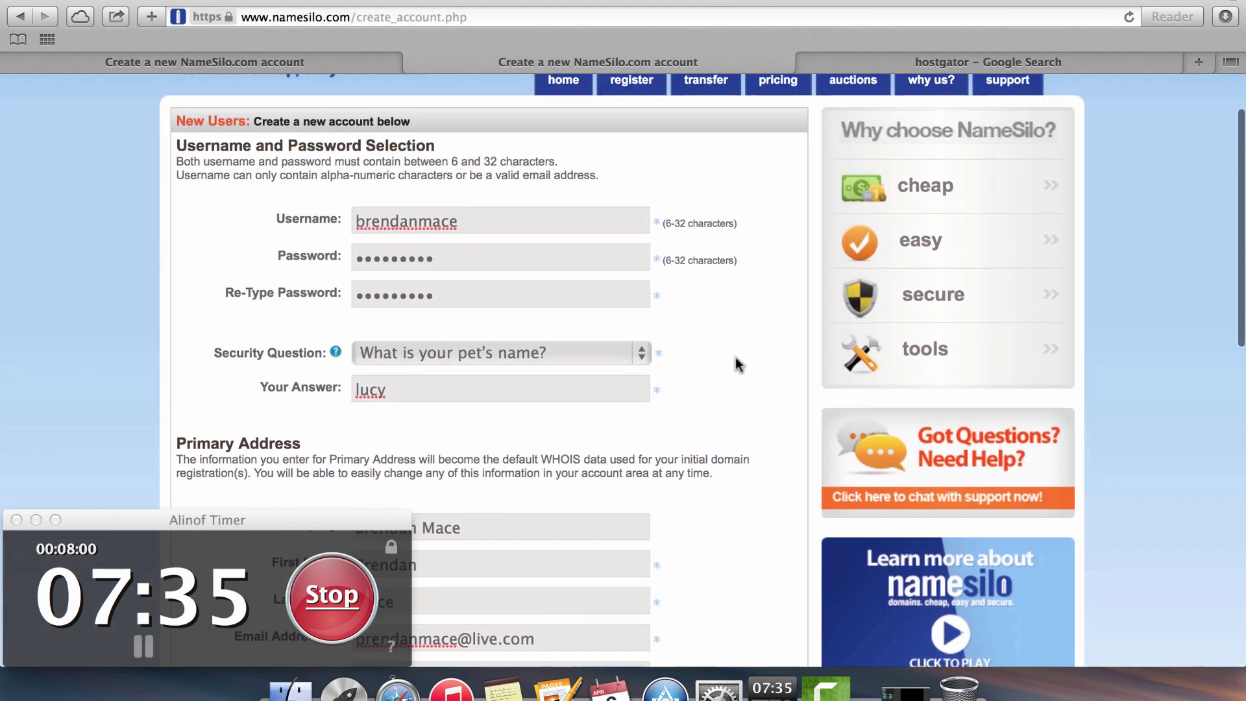
{"action": "scroll", "coordinate": [588, 334], "scroll_direction": "down", "scroll_amount": 5}
{"action": "scroll", "coordinate": [589, 333], "scroll_direction": "down", "scroll_amount": 10}
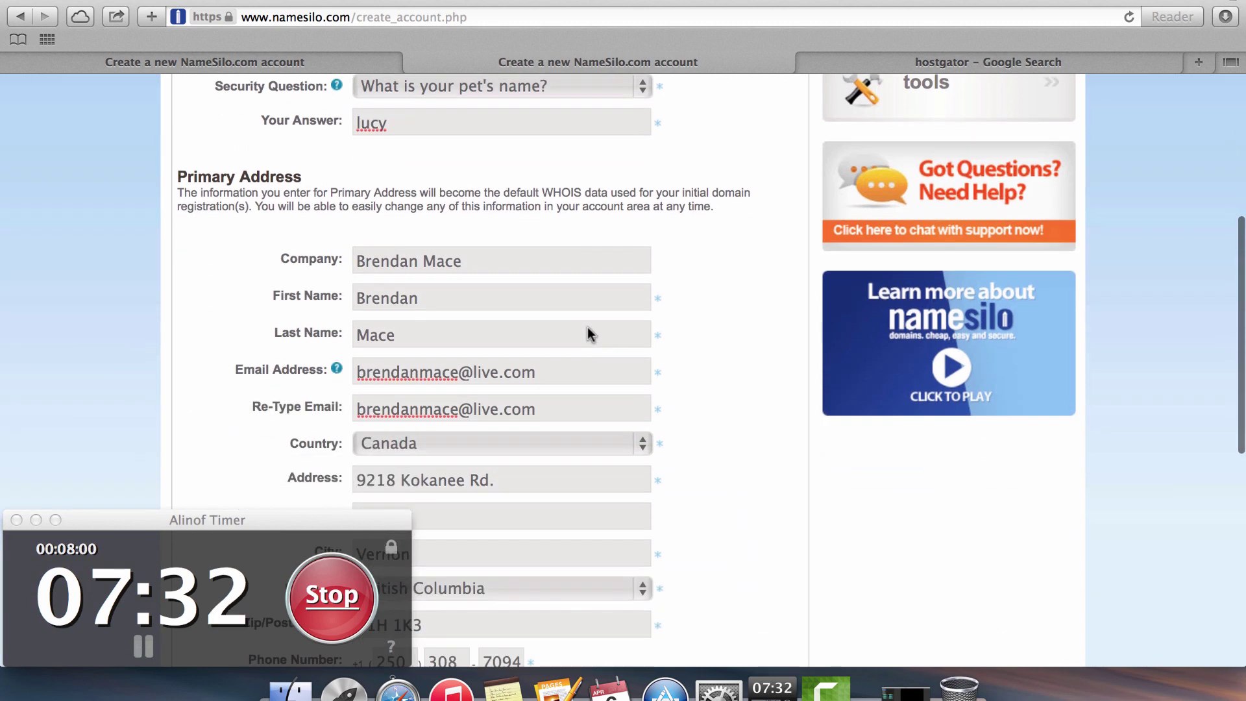
{"action": "scroll", "coordinate": [714, 330], "scroll_direction": "down", "scroll_amount": 7}
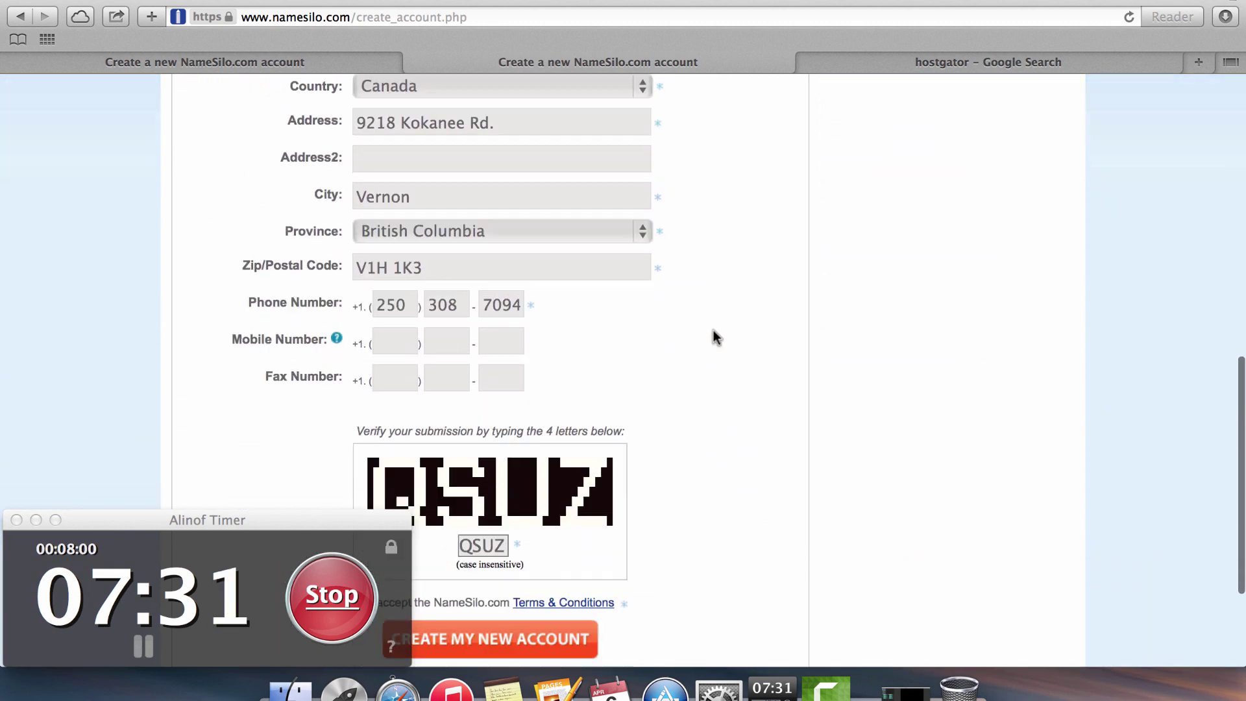
{"action": "left_click", "coordinate": [360, 451]}
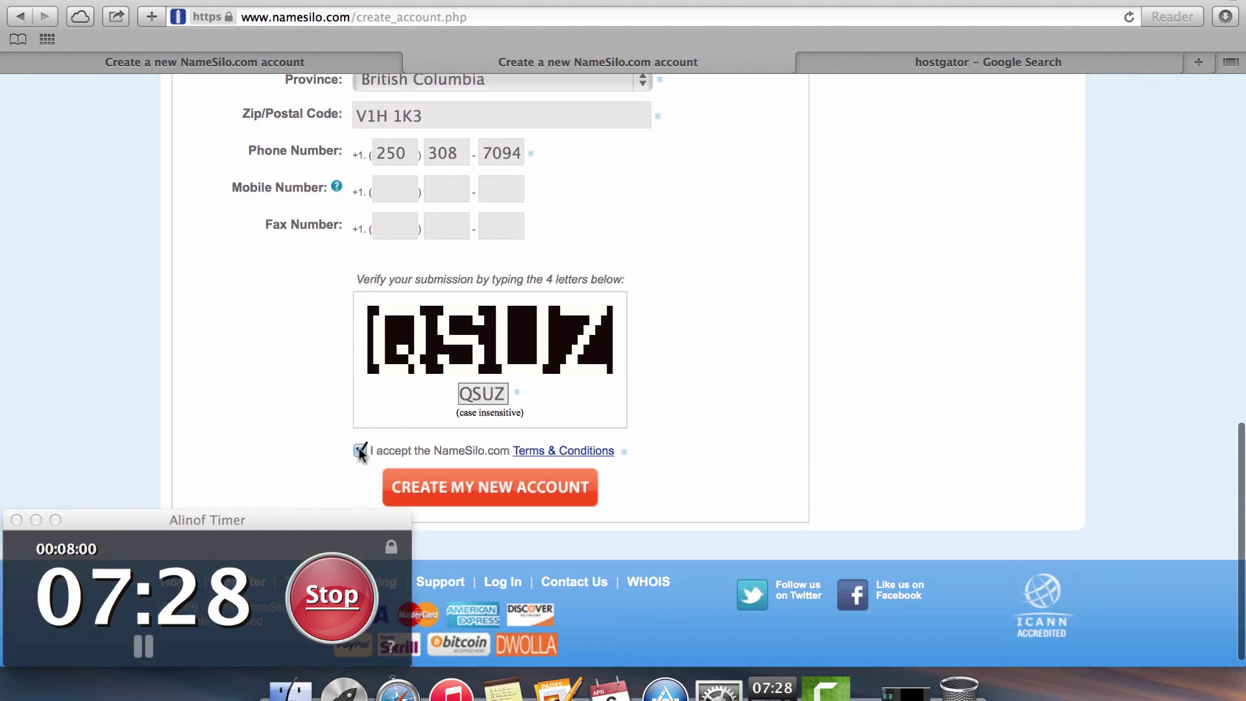
{"action": "scroll", "coordinate": [673, 394], "scroll_direction": "down", "scroll_amount": 1}
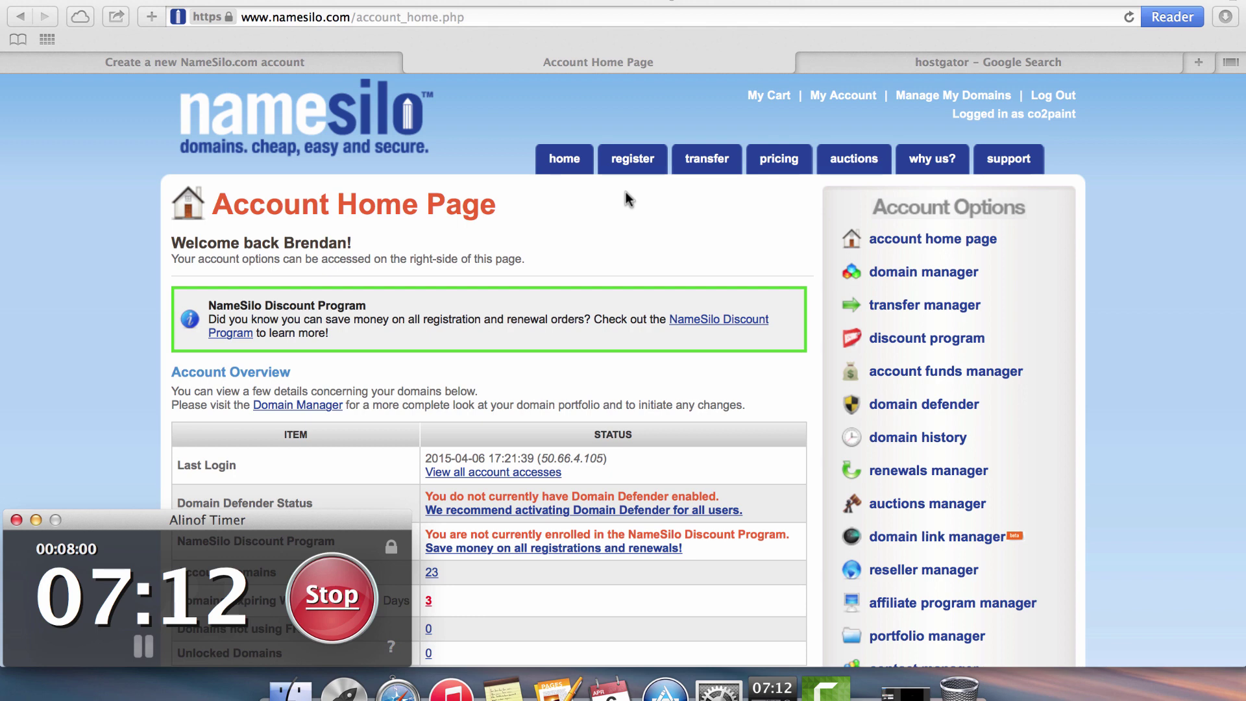
On NameSilo's Register your domain page, enter 8minuteblog in the single domain search
{"action": "left_click", "coordinate": [633, 165]}
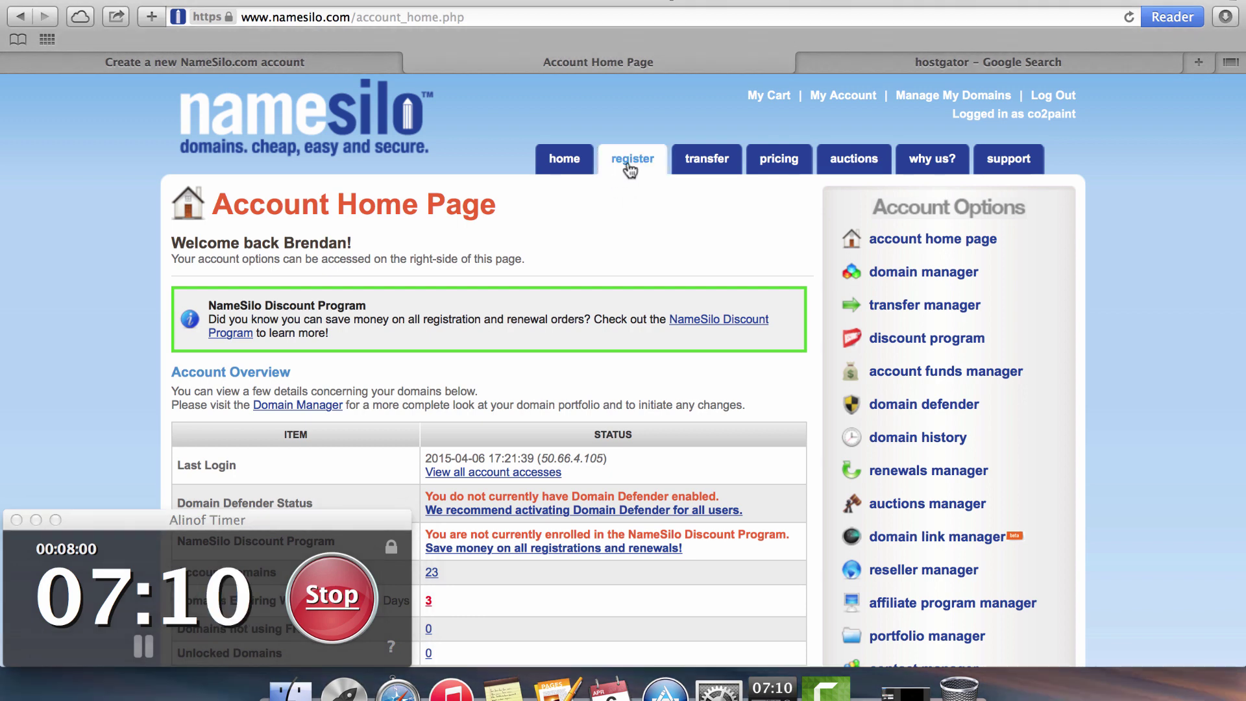
{"action": "left_click", "coordinate": [629, 167]}
{"action": "scroll", "coordinate": [685, 367], "scroll_direction": "down", "scroll_amount": 2}
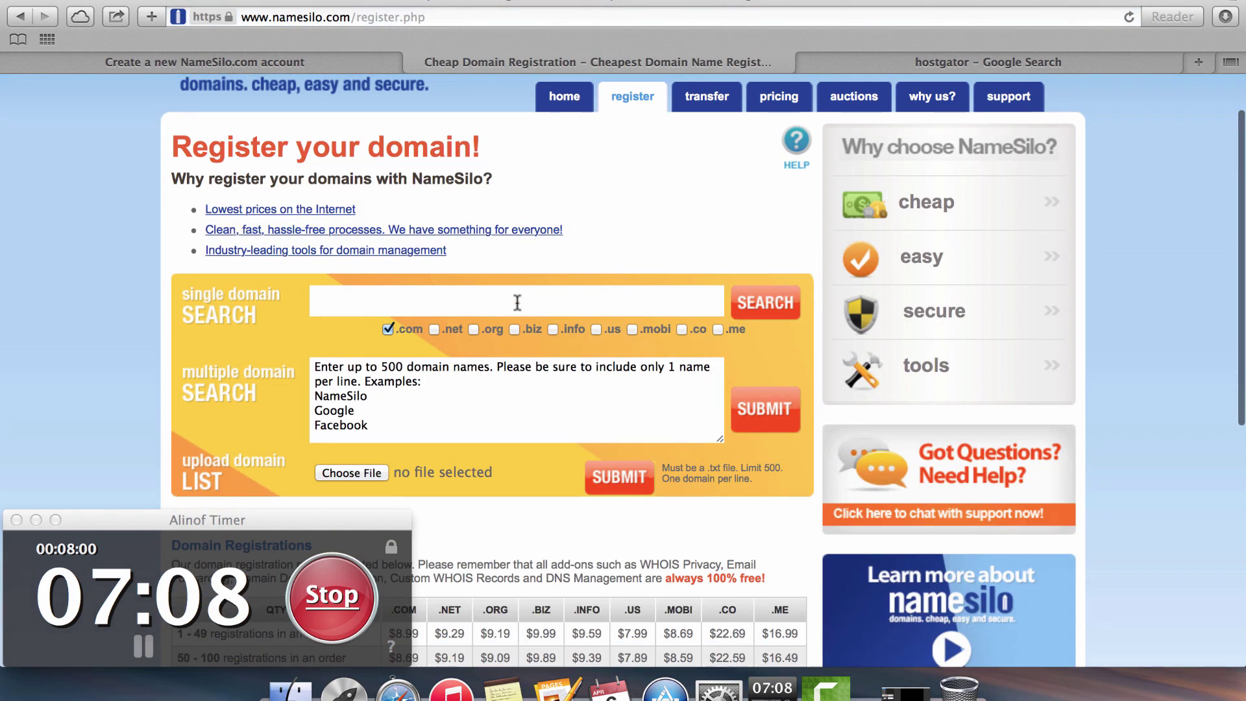
{"action": "left_click", "coordinate": [486, 299]}
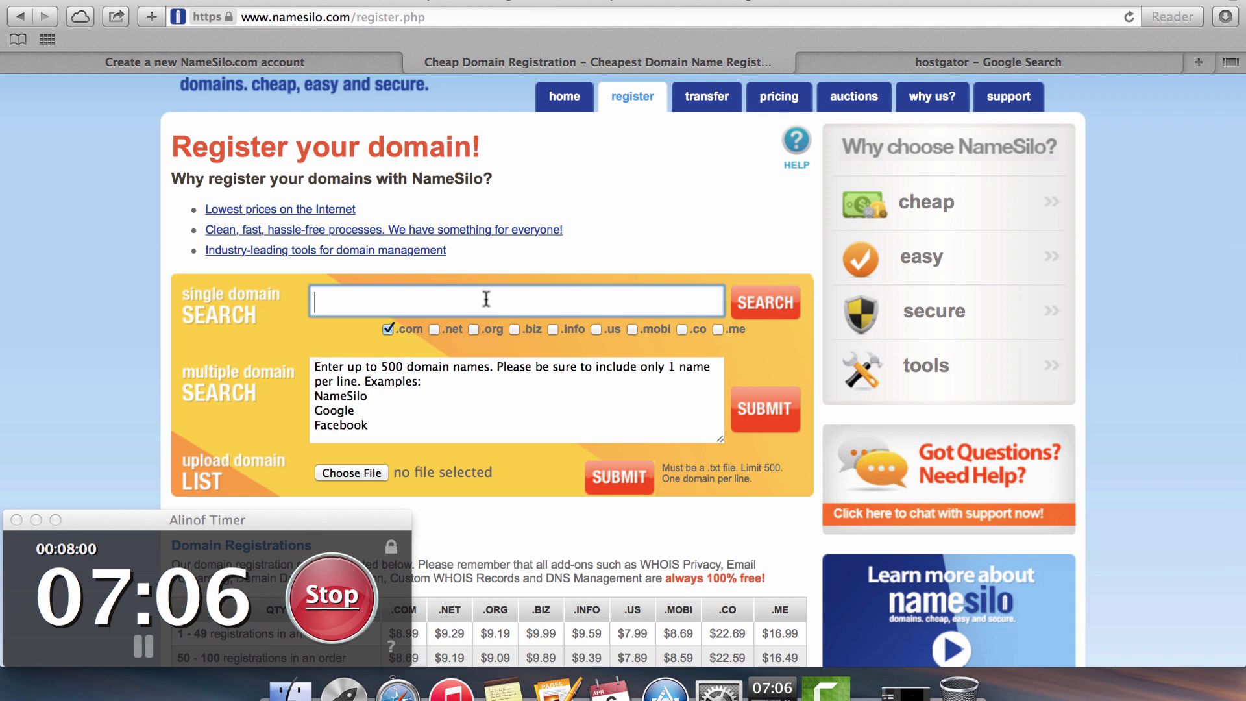
{"action": "scroll", "coordinate": [485, 297], "scroll_direction": "down", "scroll_amount": 1}
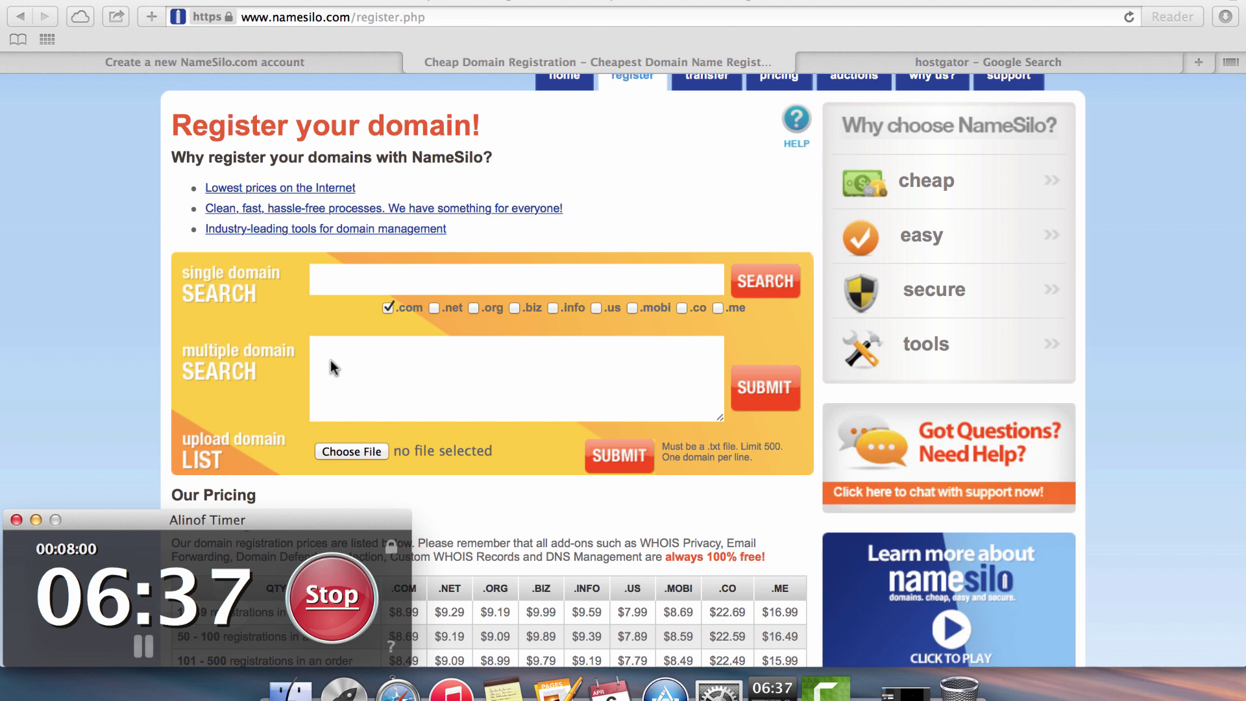
{"action": "left_click", "coordinate": [381, 275]}
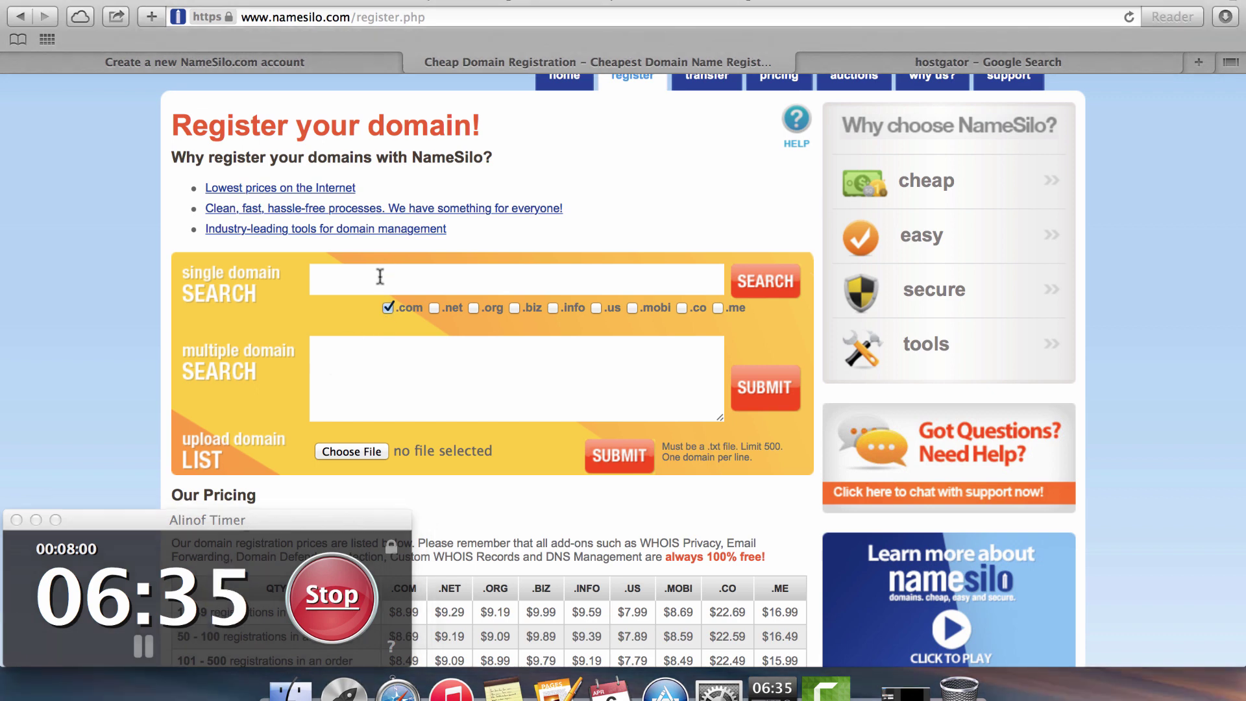
{"action": "type", "text": "8min"}
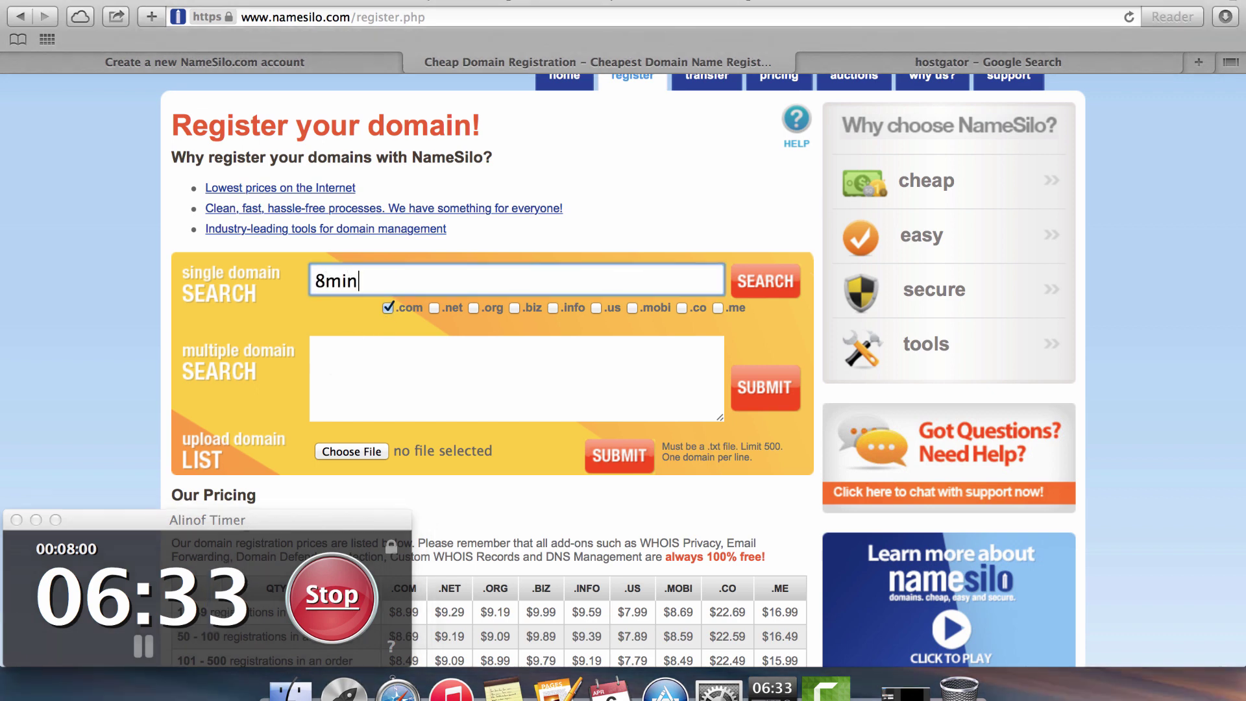
{"action": "type", "text": "uteblog"}
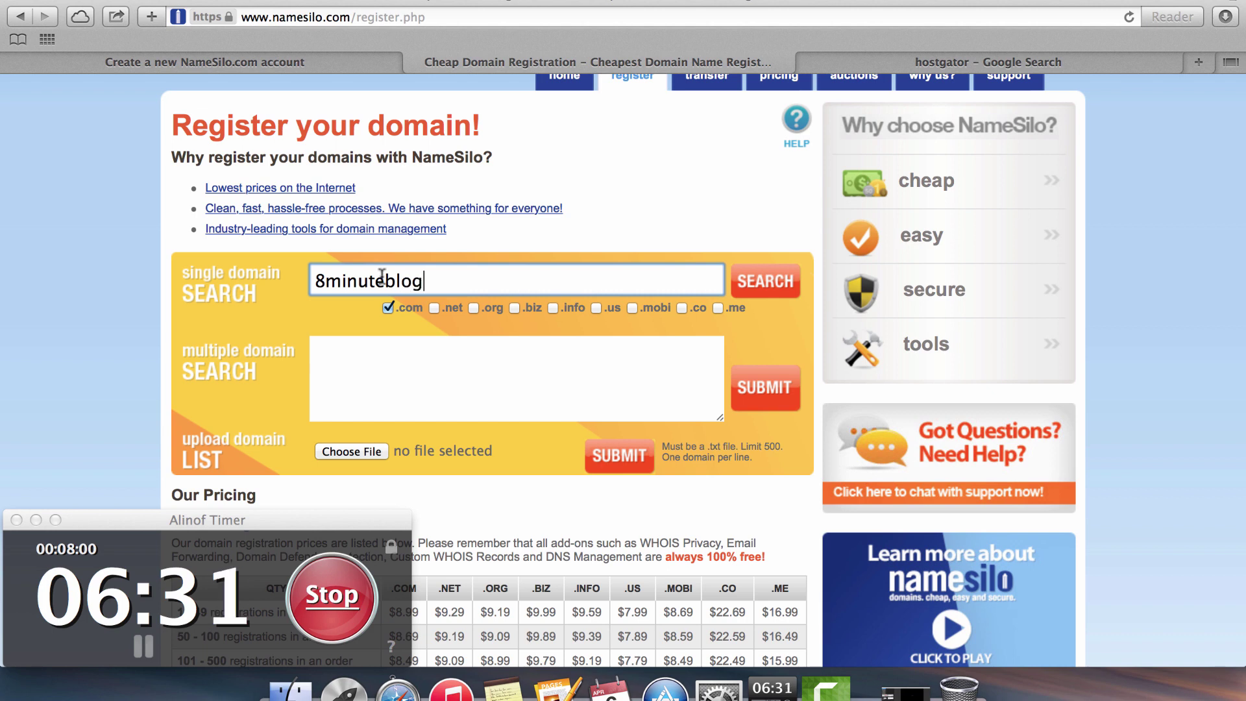
Search for 8minuteblog.com, find it taken, and go back
{"action": "left_click", "coordinate": [755, 291]}
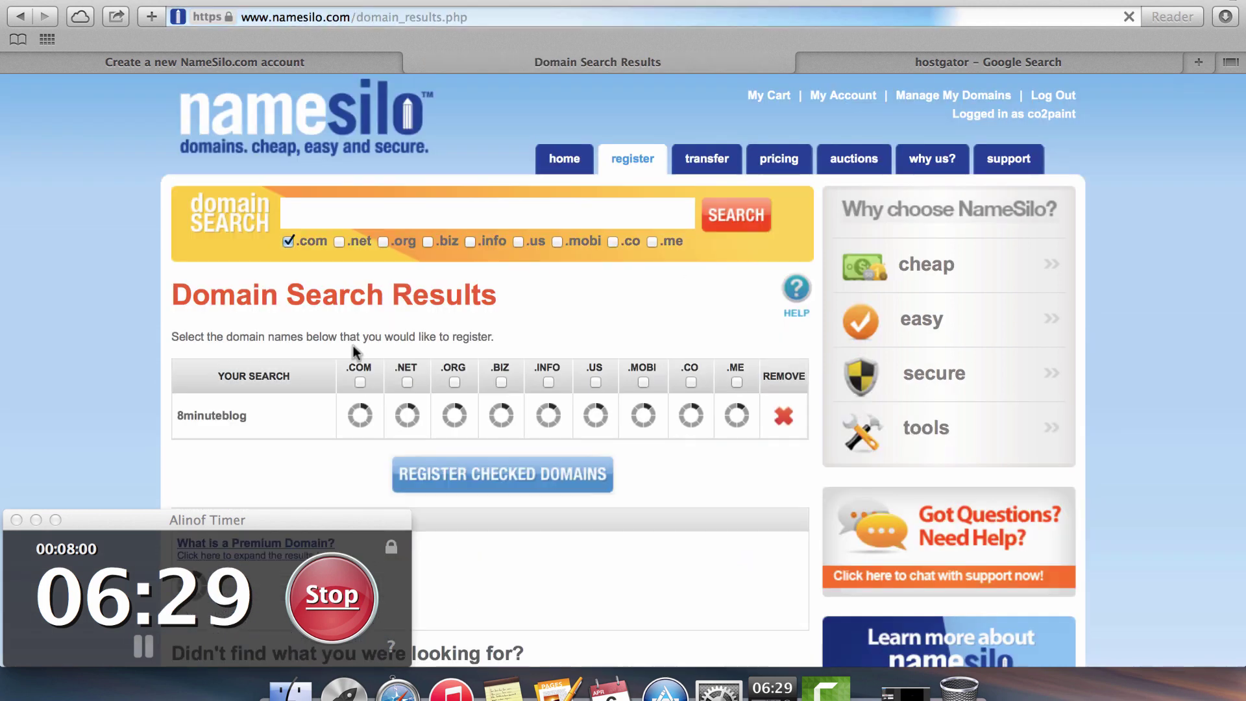
{"action": "scroll", "coordinate": [562, 331], "scroll_direction": "down", "scroll_amount": 2}
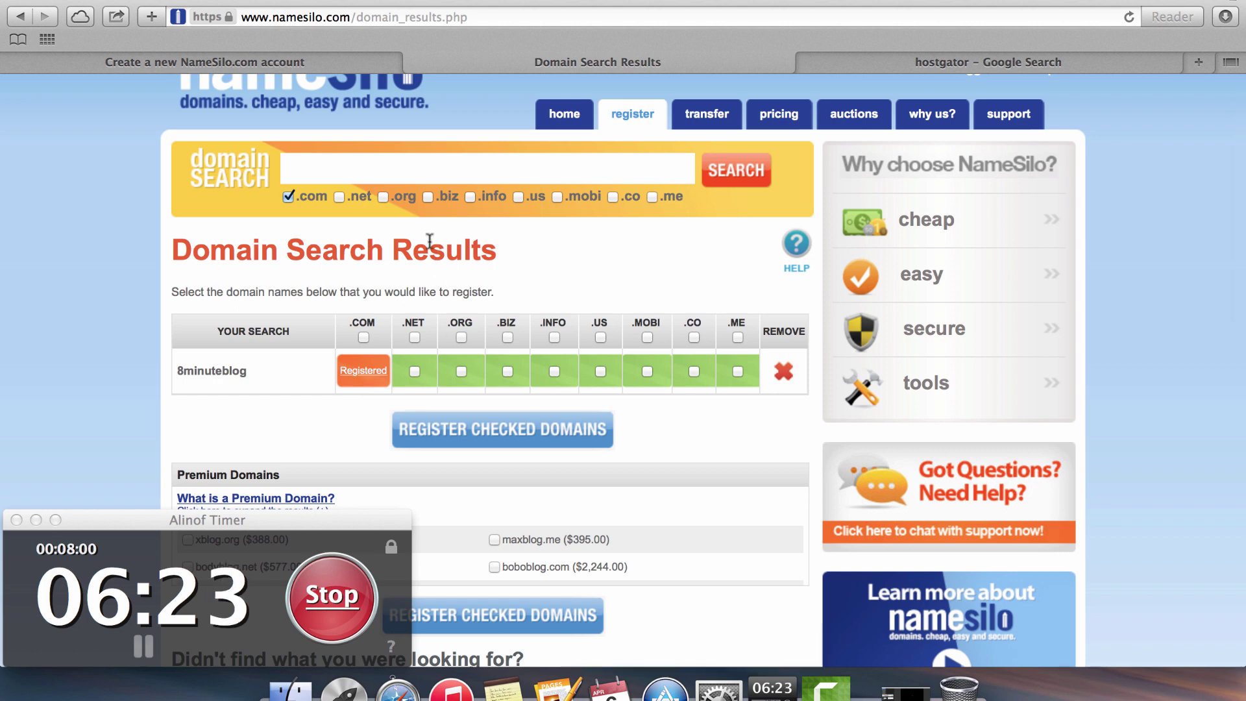
{"action": "left_click", "coordinate": [26, 17]}
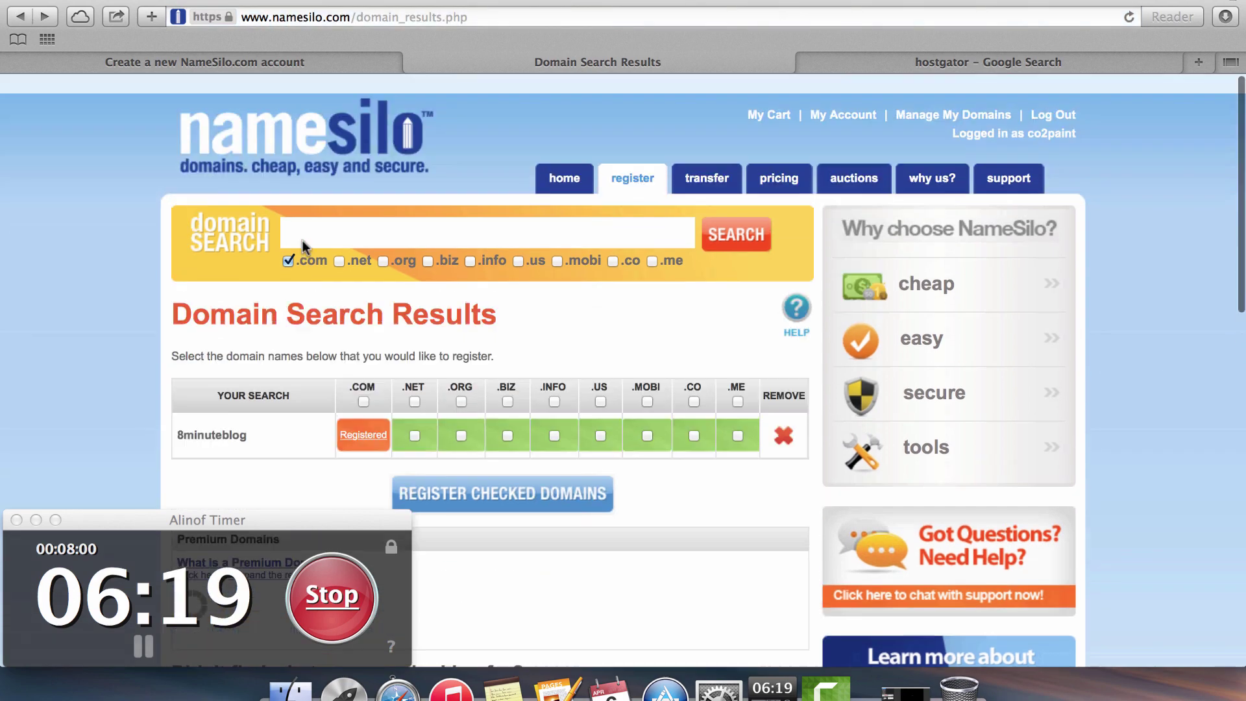
List 8minuteblogs, 8minutewebsites and eightminuteblog on separate lines in the multiple-domain search box
{"action": "scroll", "coordinate": [302, 240], "scroll_direction": "down", "scroll_amount": 10}
{"action": "scroll", "coordinate": [664, 556], "scroll_direction": "down", "scroll_amount": 3}
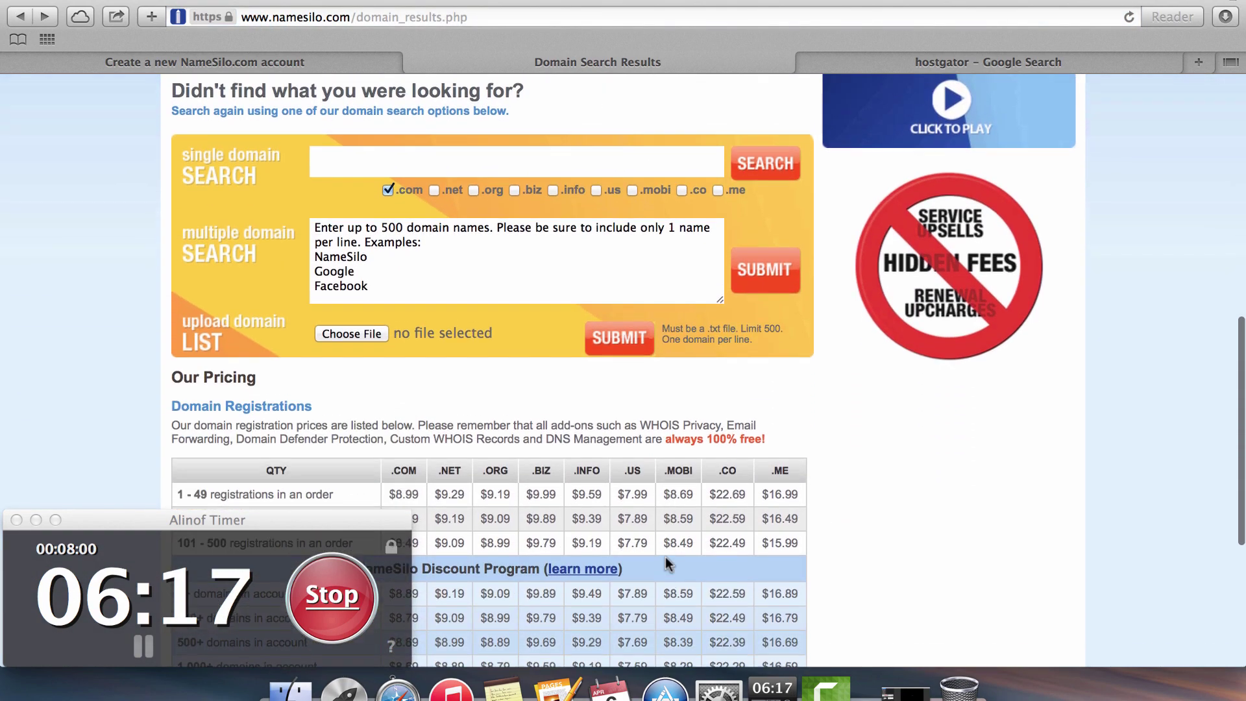
{"action": "left_click", "coordinate": [454, 287]}
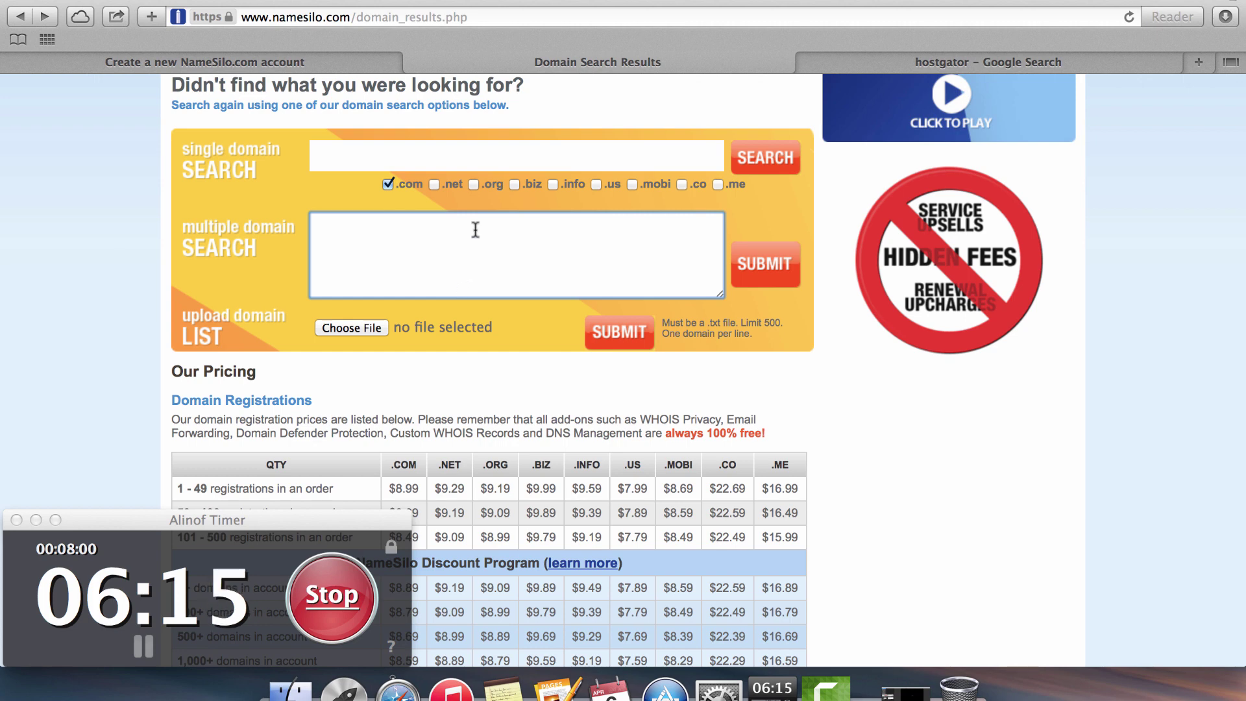
{"action": "type", "text": "8min"}
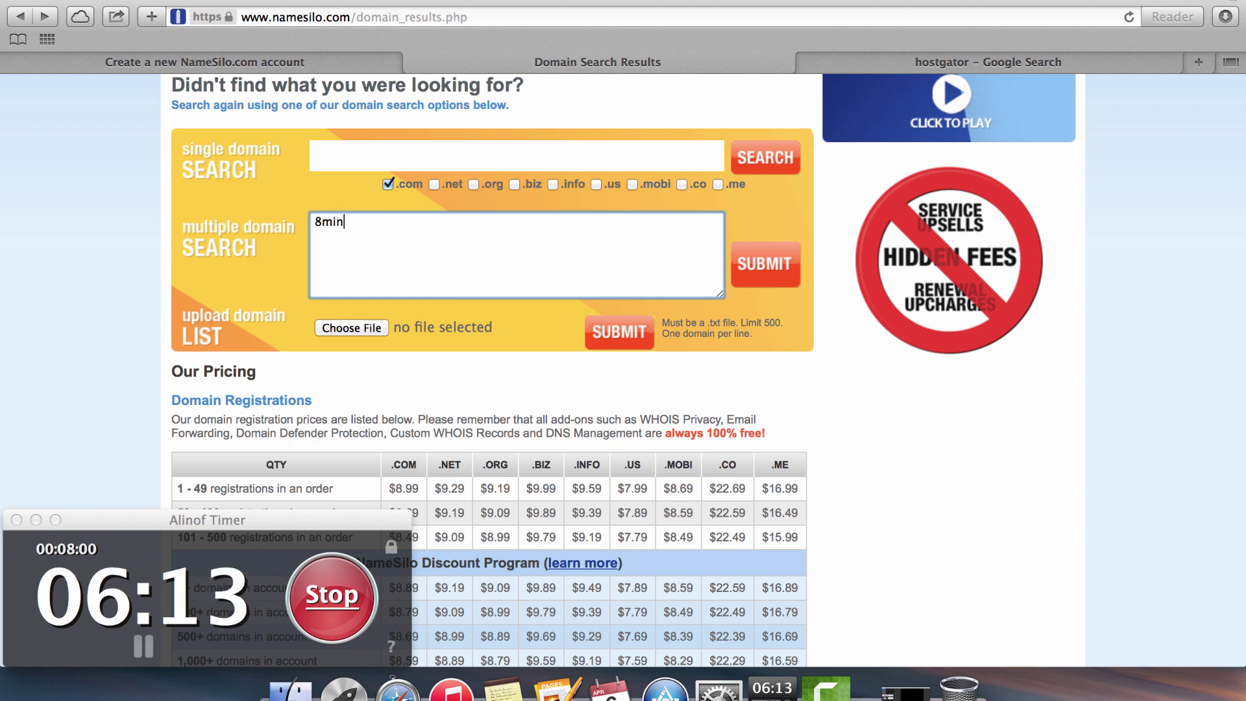
{"action": "type", "text": "uteblogs"}
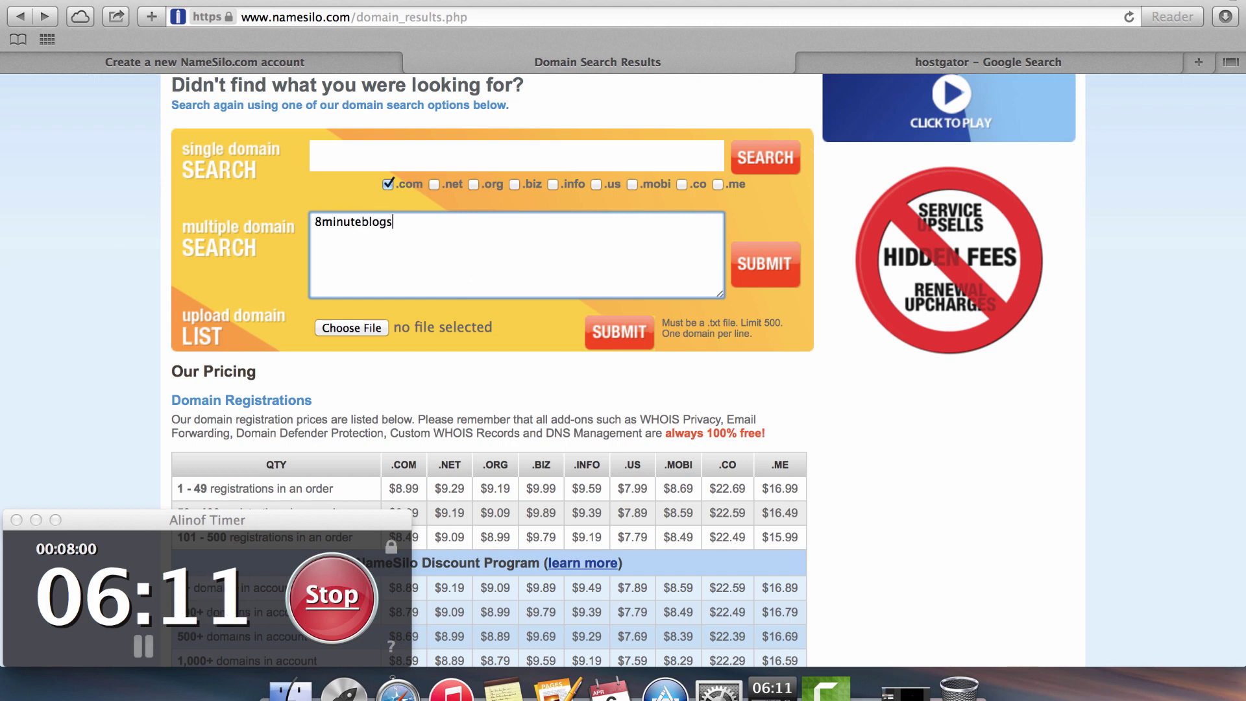
{"action": "key", "text": "Return"}
{"action": "type", "text": "8"}
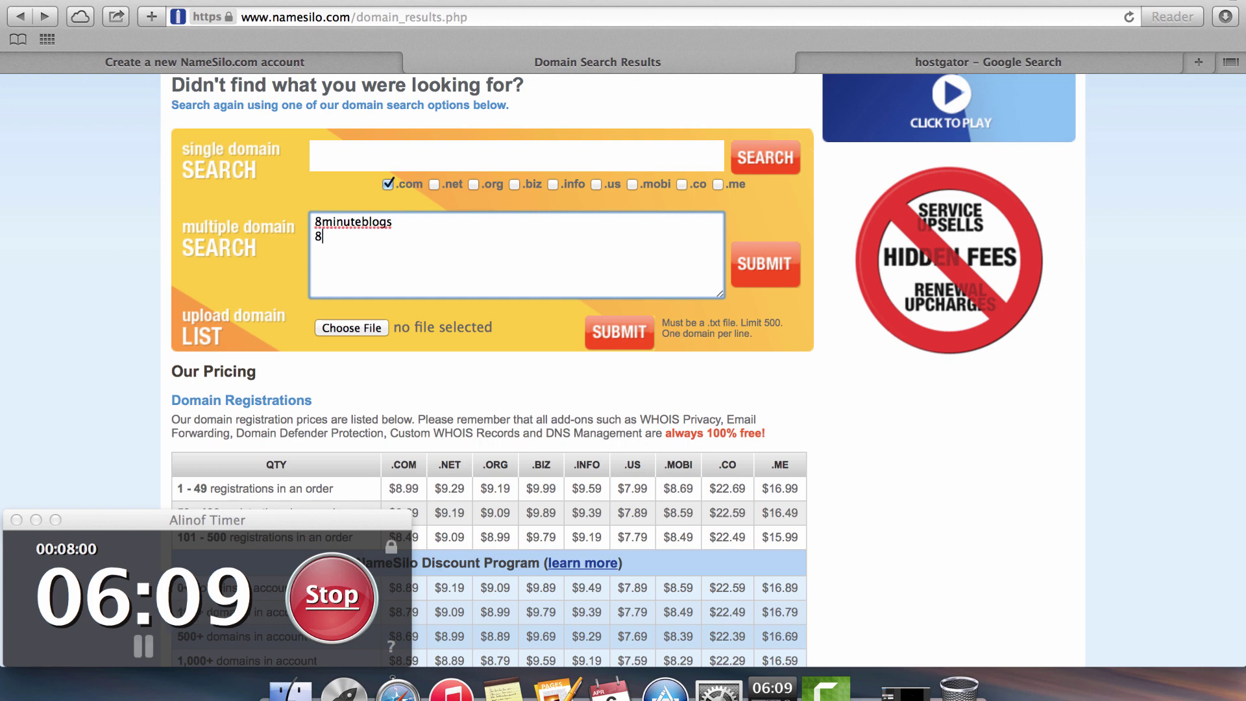
{"action": "type", "text": "minute "}
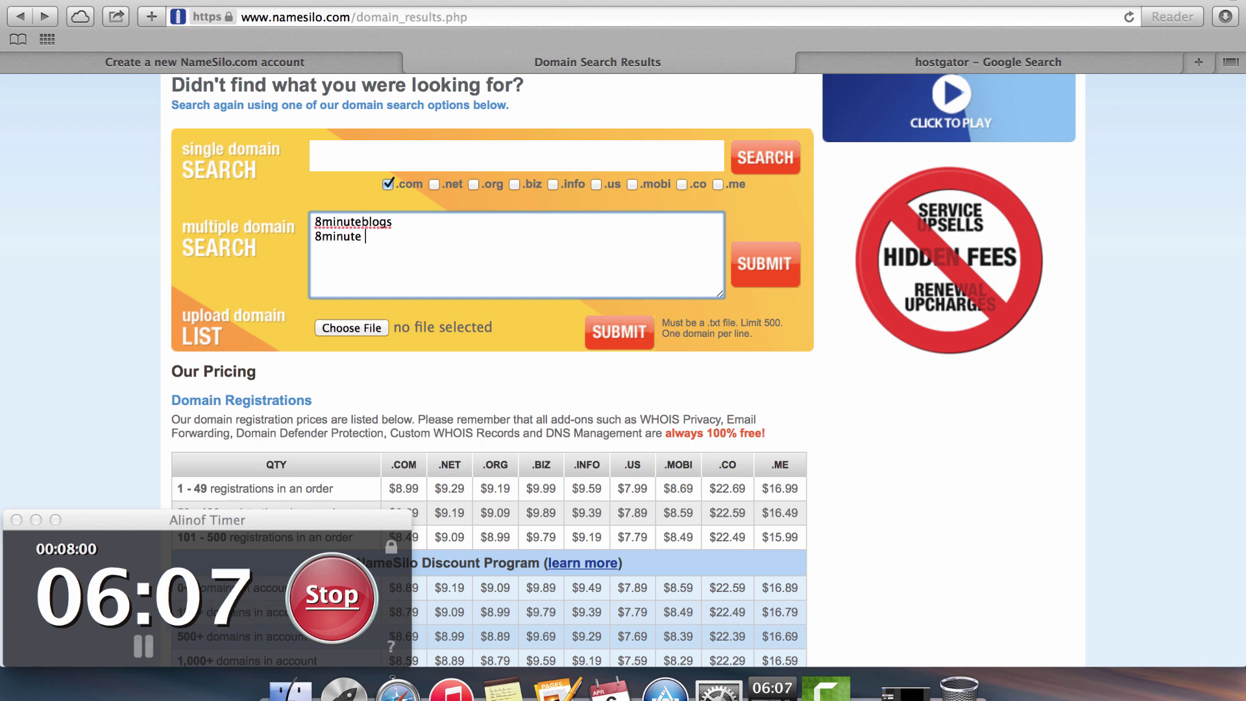
{"action": "type", "text": "ebsites"}
{"action": "key", "text": "Return"}
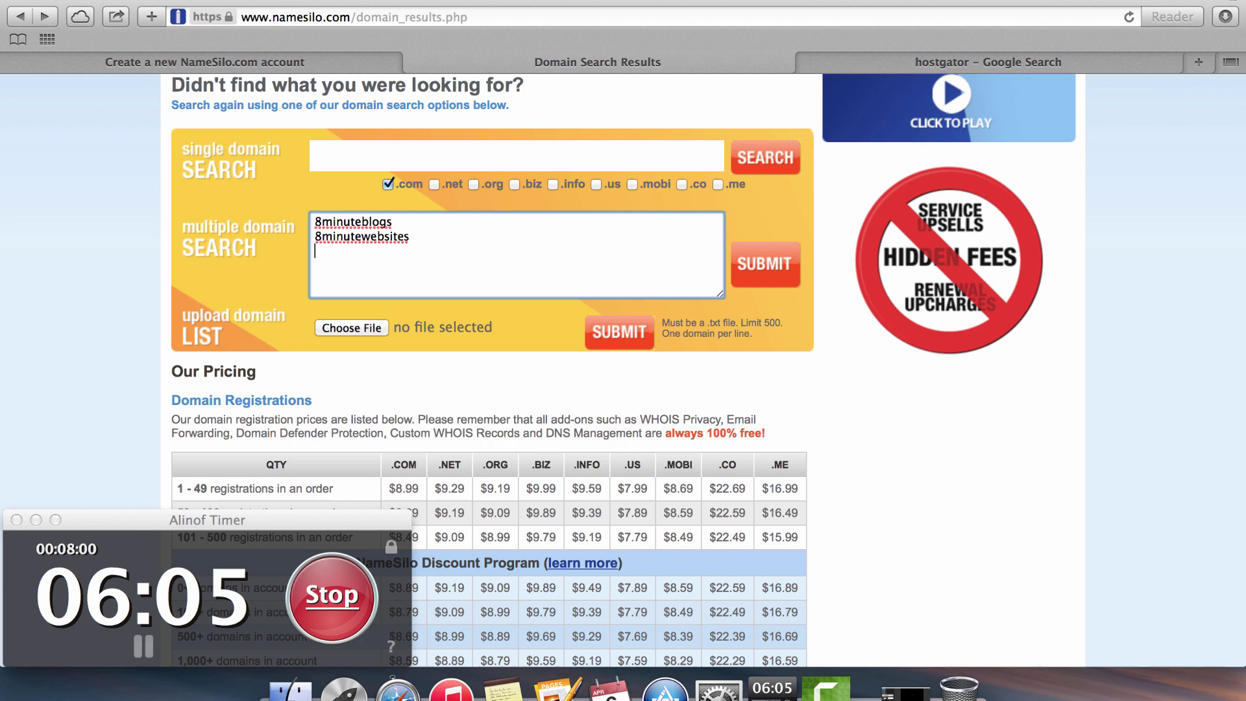
{"action": "type", "text": "eightminuteblog"}
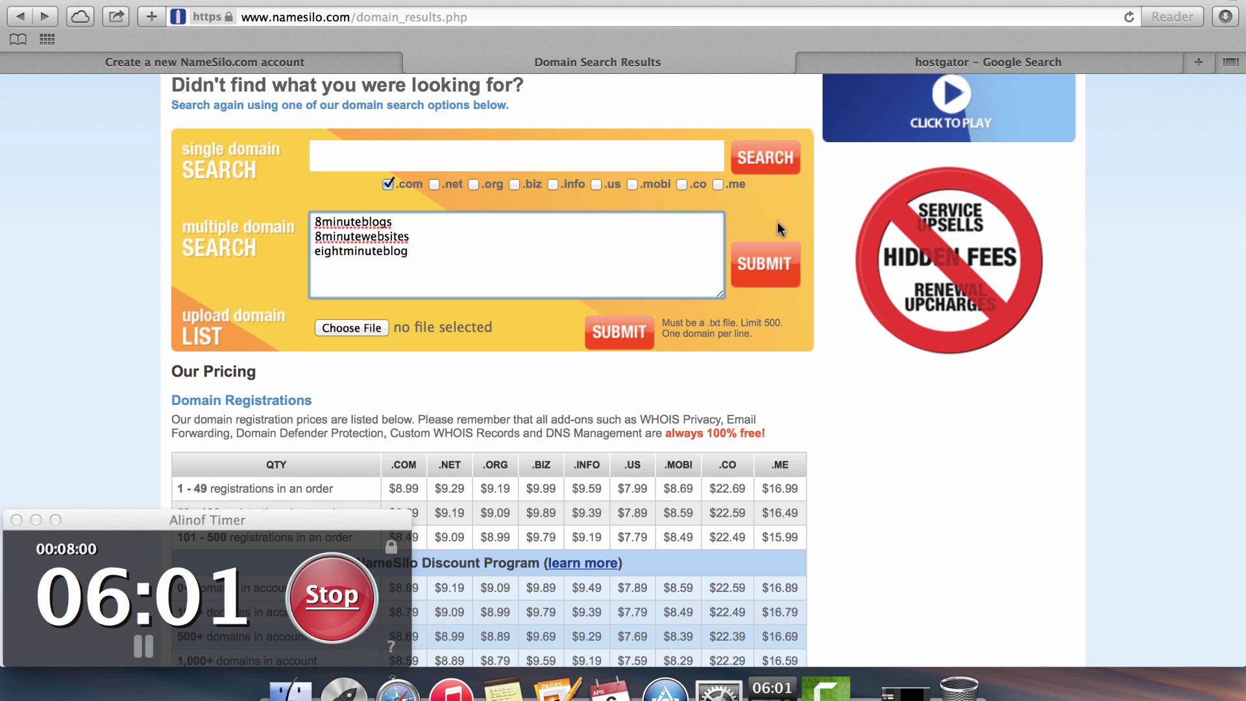
Search the three names and register only 8minuteblogs.com, unchecking 8minutewebsites and eightminuteblog
{"action": "left_click", "coordinate": [769, 253]}
{"action": "scroll", "coordinate": [622, 283], "scroll_direction": "down", "scroll_amount": 3}
{"action": "scroll", "coordinate": [622, 283], "scroll_direction": "down", "scroll_amount": 1}
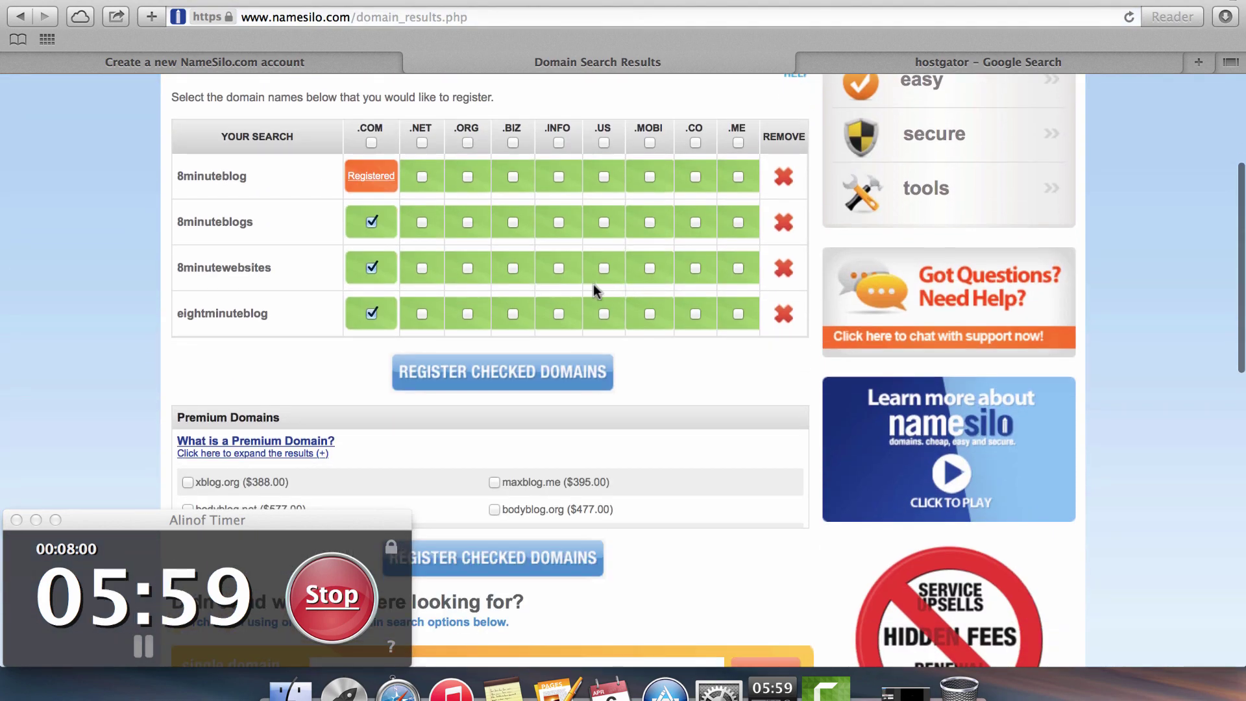
{"action": "left_click", "coordinate": [375, 271]}
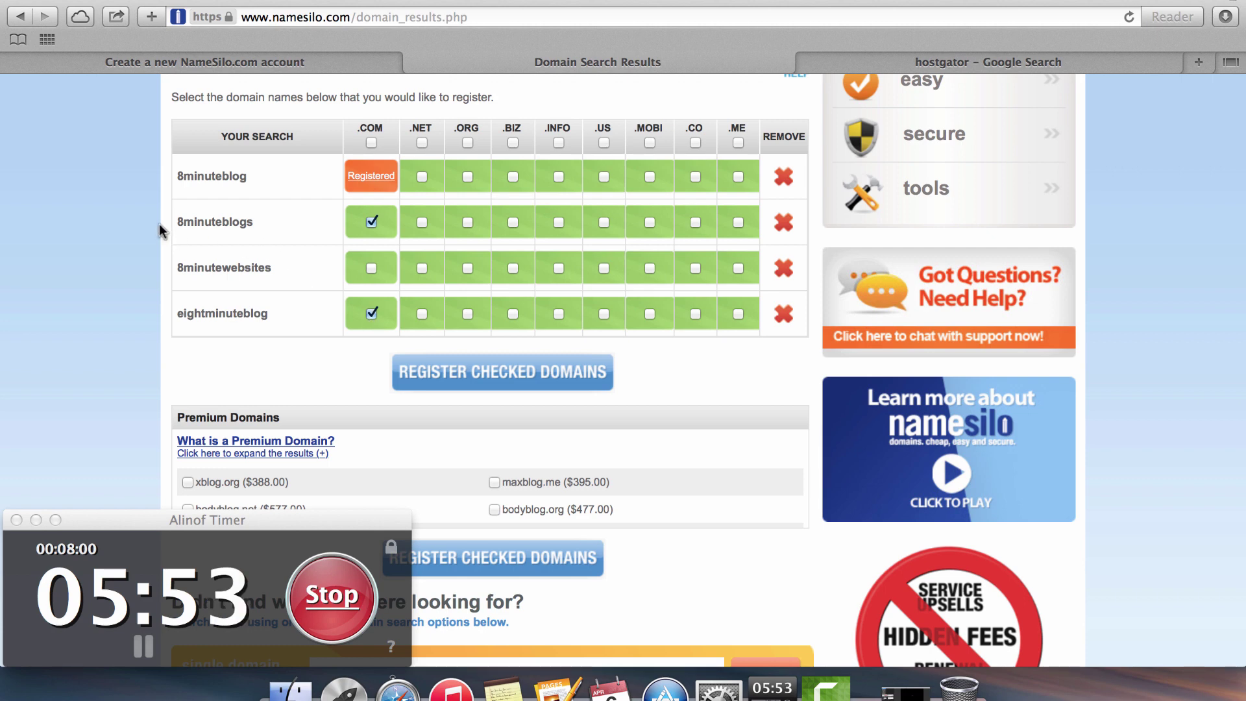
{"action": "left_click", "coordinate": [369, 309]}
{"action": "scroll", "coordinate": [322, 337], "scroll_direction": "up", "scroll_amount": 1}
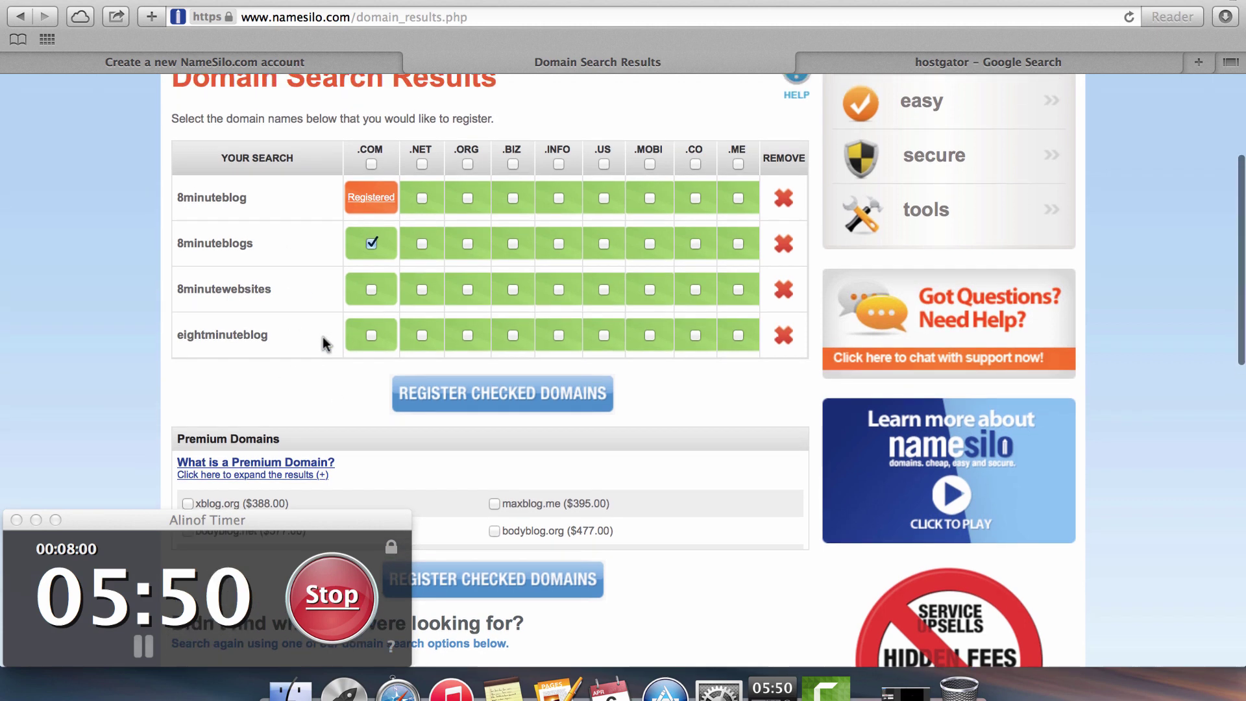
{"action": "left_click", "coordinate": [491, 393]}
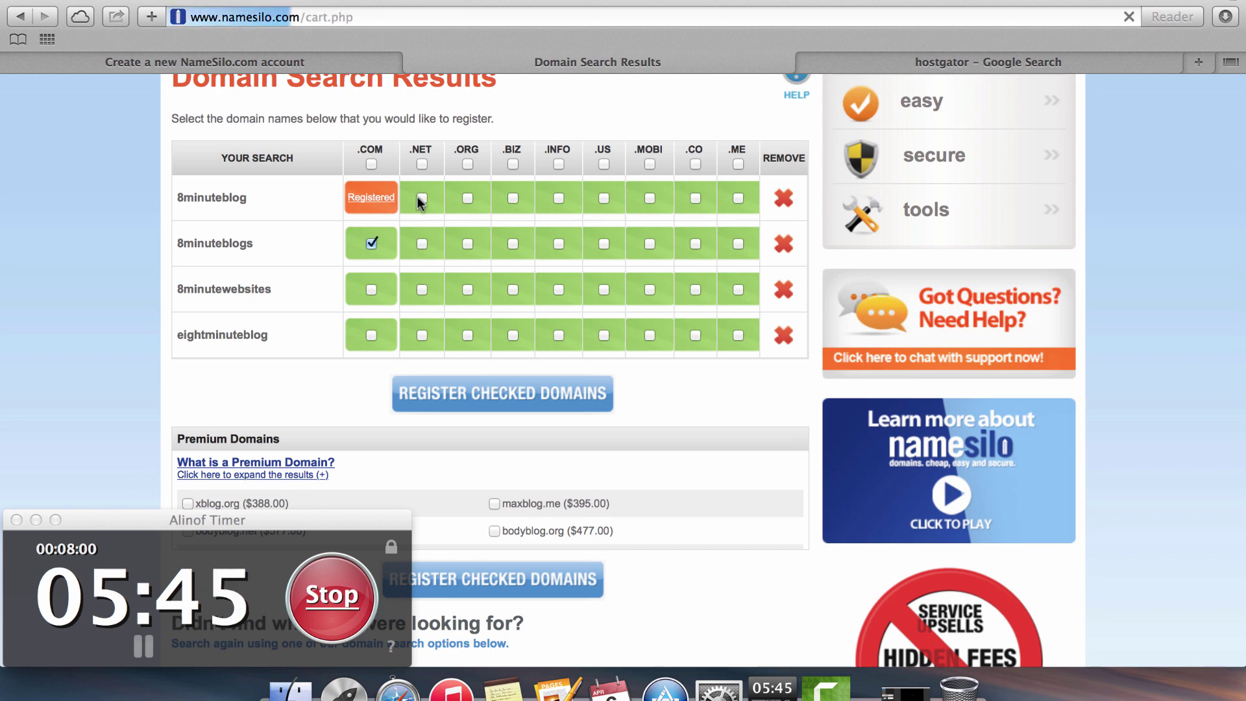
Set the cart's registration quantity to 1 for a $8.99 total
{"action": "scroll", "coordinate": [645, 401], "scroll_direction": "down", "scroll_amount": 4}
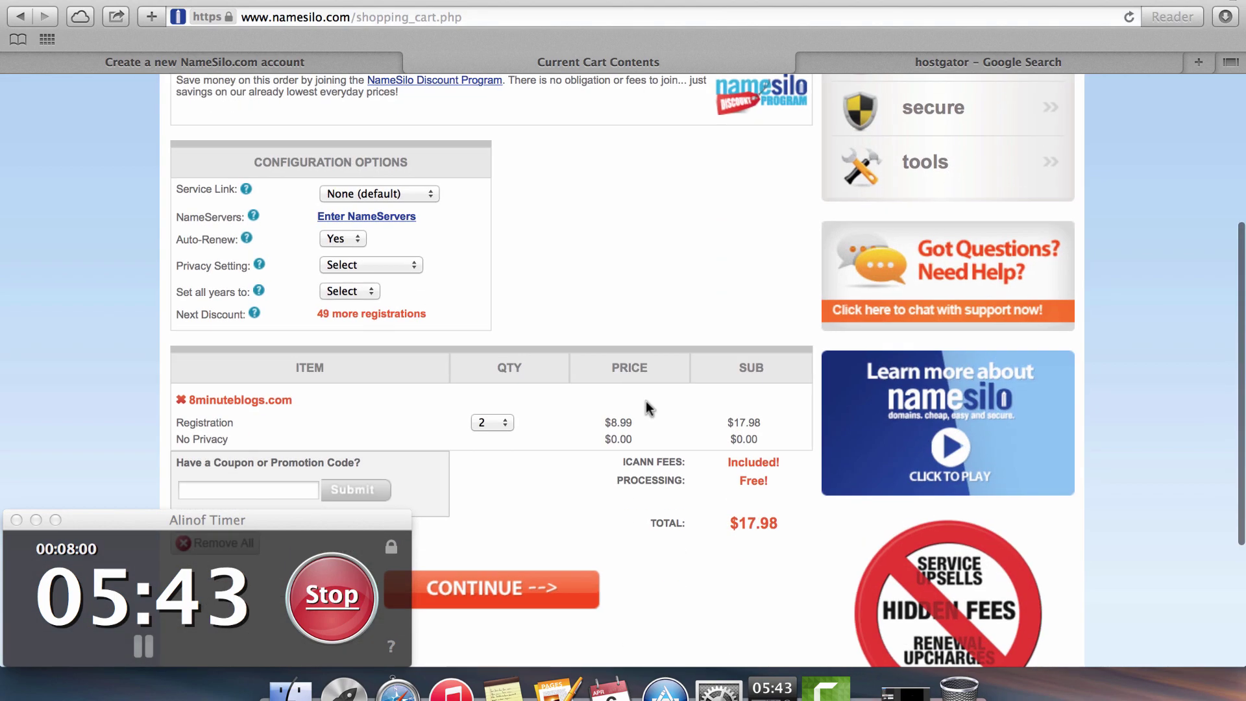
{"action": "scroll", "coordinate": [620, 360], "scroll_direction": "down", "scroll_amount": 3}
{"action": "scroll", "coordinate": [593, 312], "scroll_direction": "up", "scroll_amount": 2}
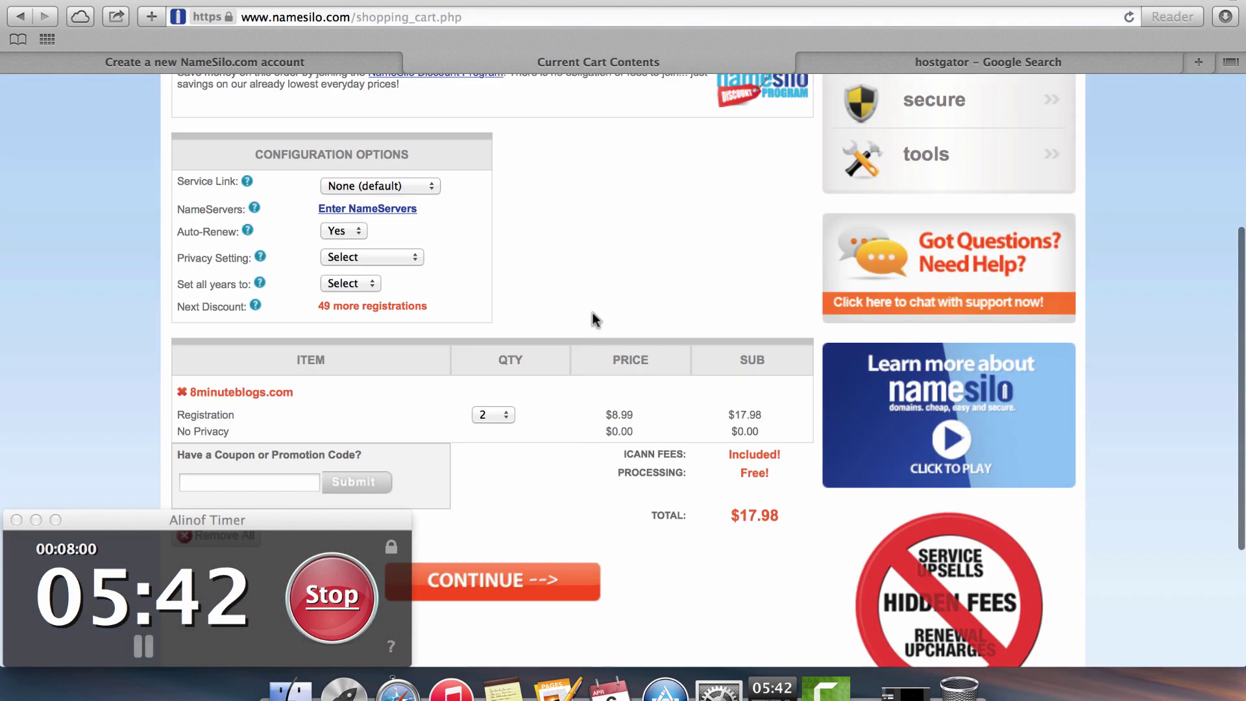
{"action": "left_click", "coordinate": [481, 413]}
{"action": "left_click", "coordinate": [492, 400]}
{"action": "scroll", "coordinate": [587, 271], "scroll_direction": "down", "scroll_amount": 3}
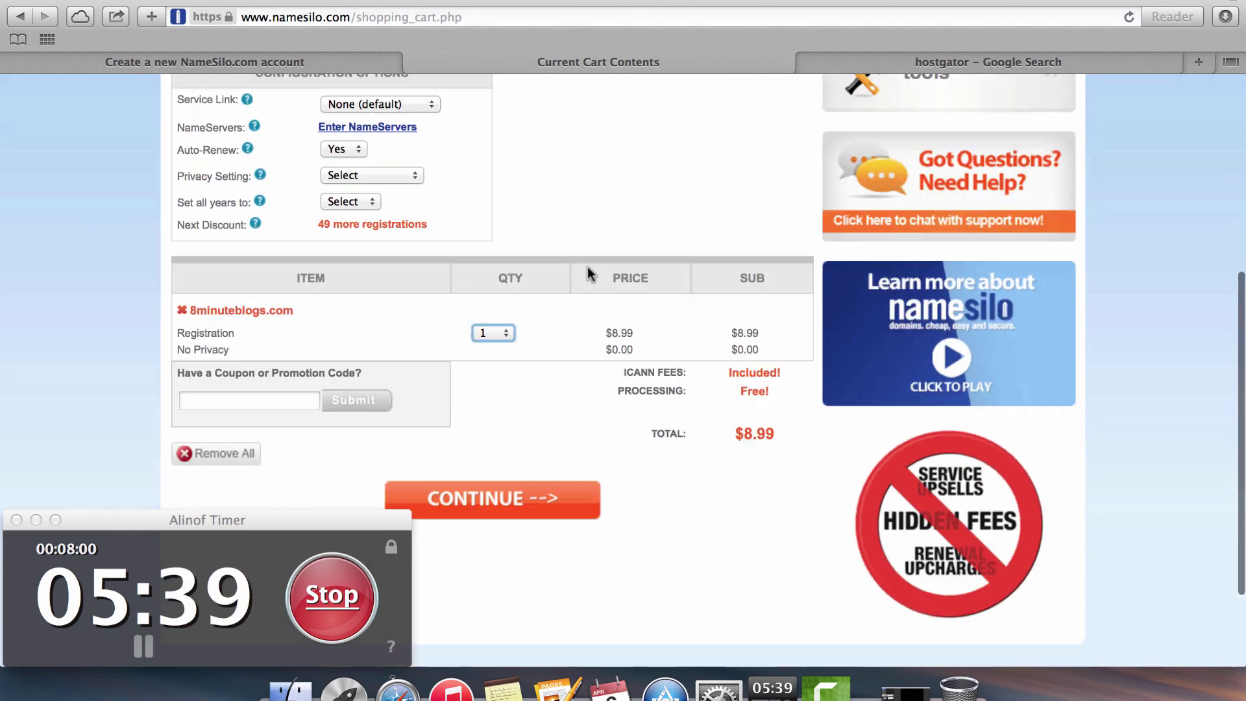
{"action": "scroll", "coordinate": [587, 271], "scroll_direction": "up", "scroll_amount": 2}
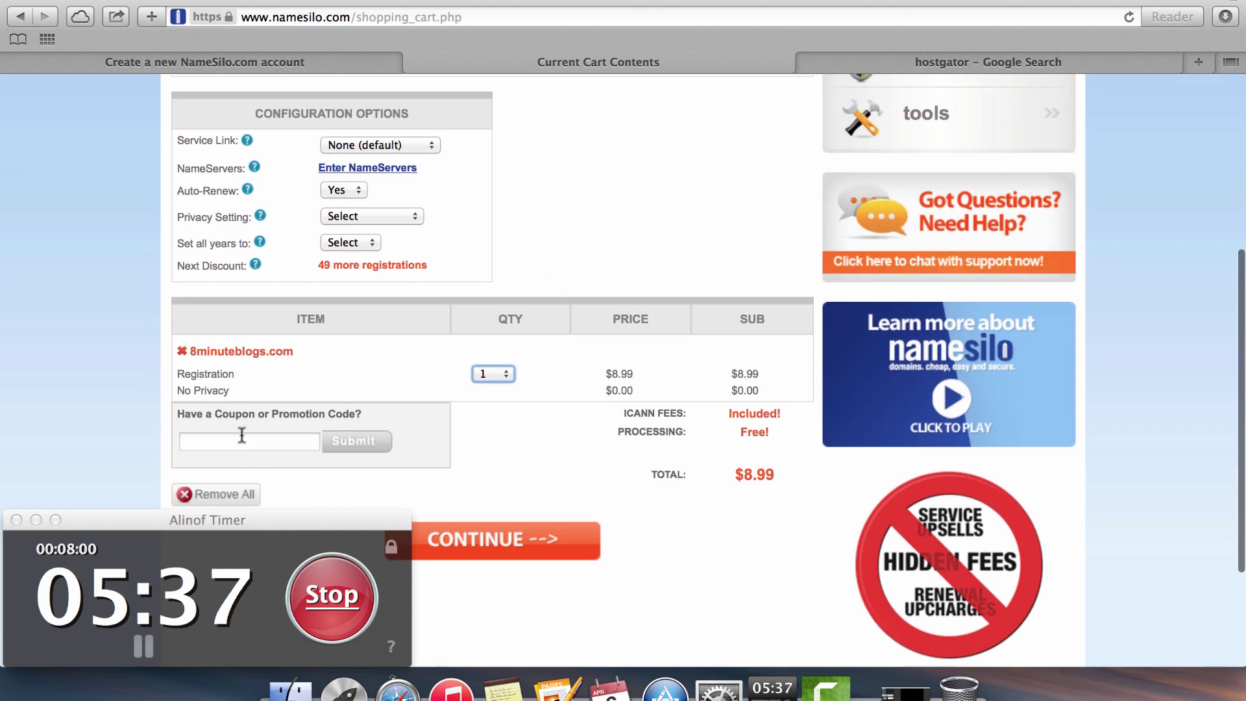
{"action": "scroll", "coordinate": [534, 231], "scroll_direction": "down", "scroll_amount": 1}
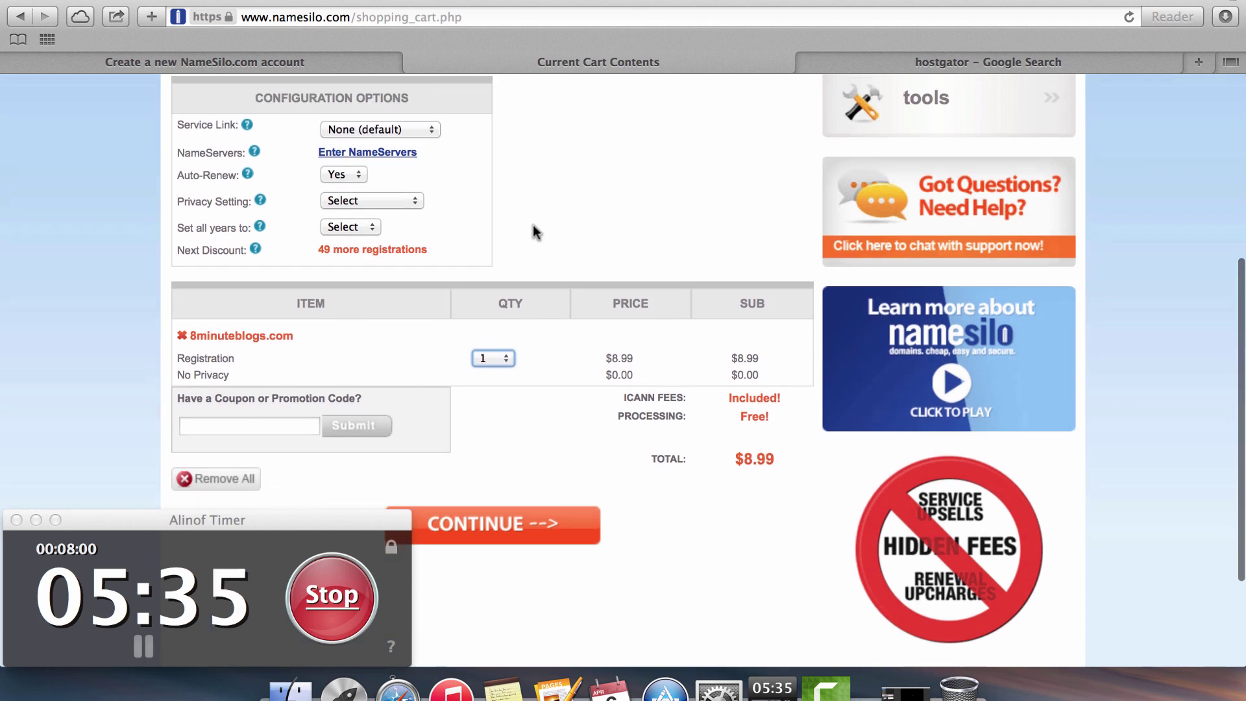
{"action": "scroll", "coordinate": [523, 259], "scroll_direction": "down", "scroll_amount": 3}
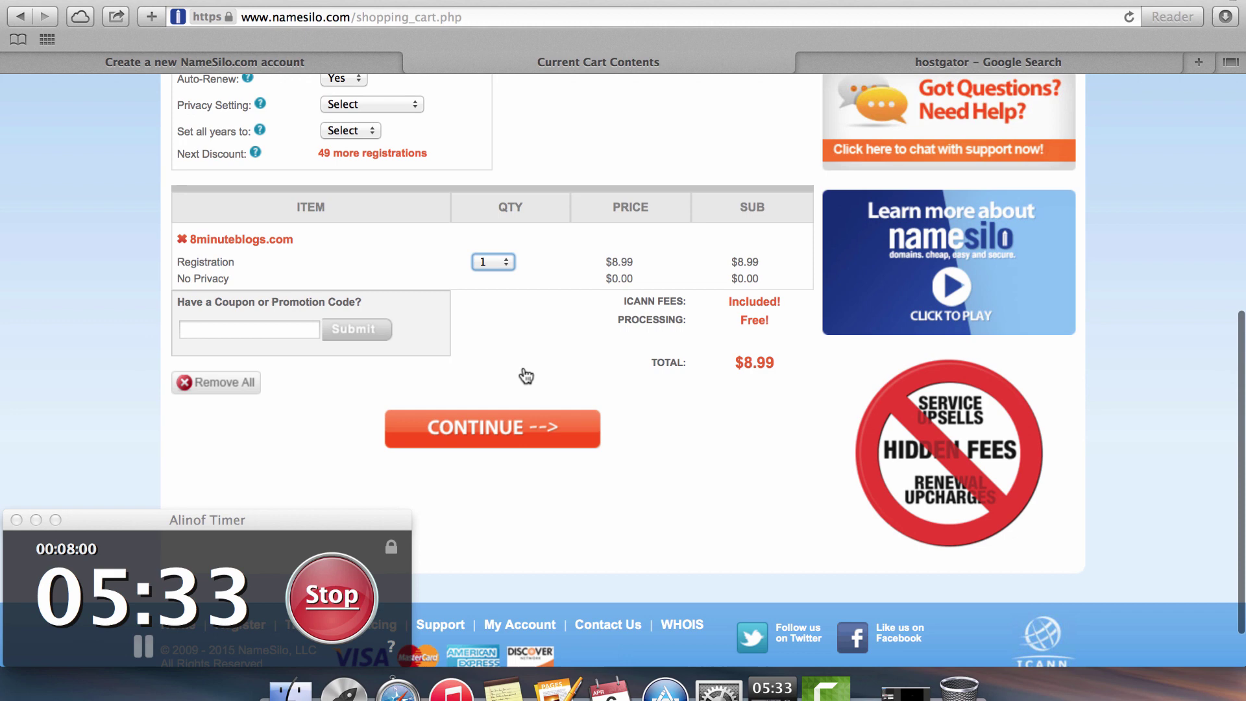
Check out with PayPal, accepting its terms, logging in and approving the $8.99 payment
{"action": "left_click", "coordinate": [532, 430]}
{"action": "scroll", "coordinate": [532, 429], "scroll_direction": "down", "scroll_amount": 1}
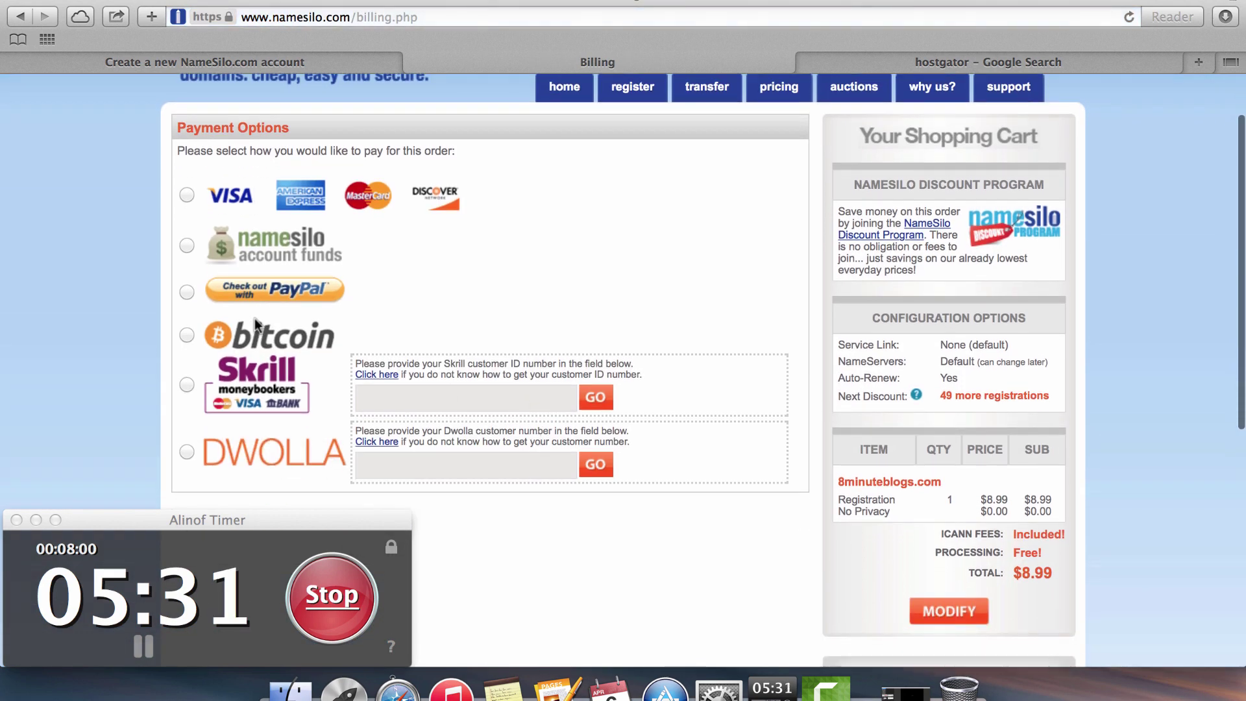
{"action": "left_click", "coordinate": [187, 291]}
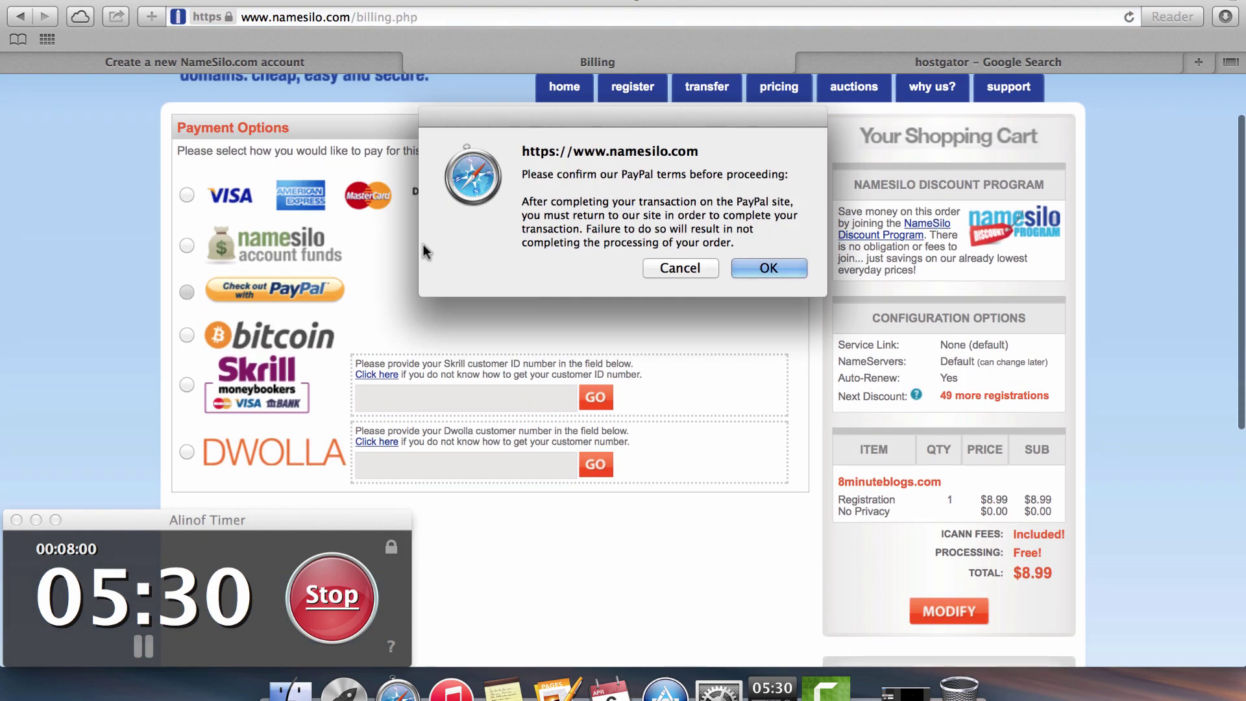
{"action": "left_click", "coordinate": [784, 275]}
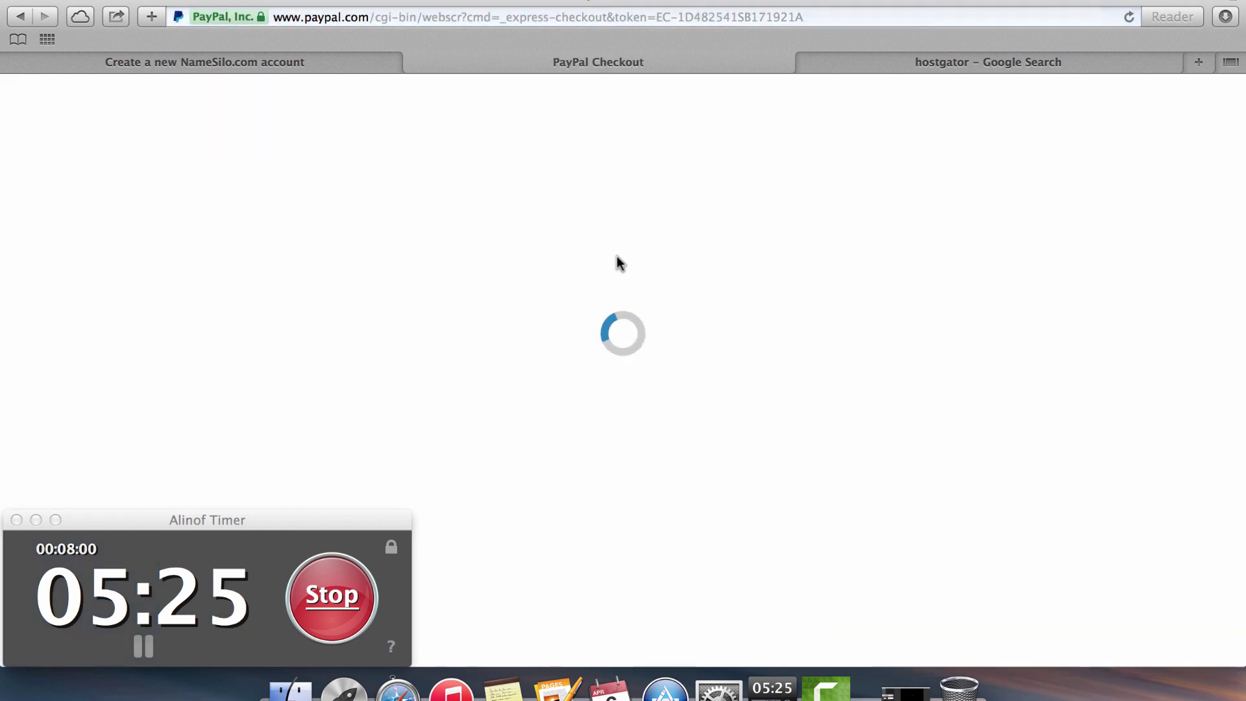
{"action": "scroll", "coordinate": [616, 255], "scroll_direction": "down", "scroll_amount": 1}
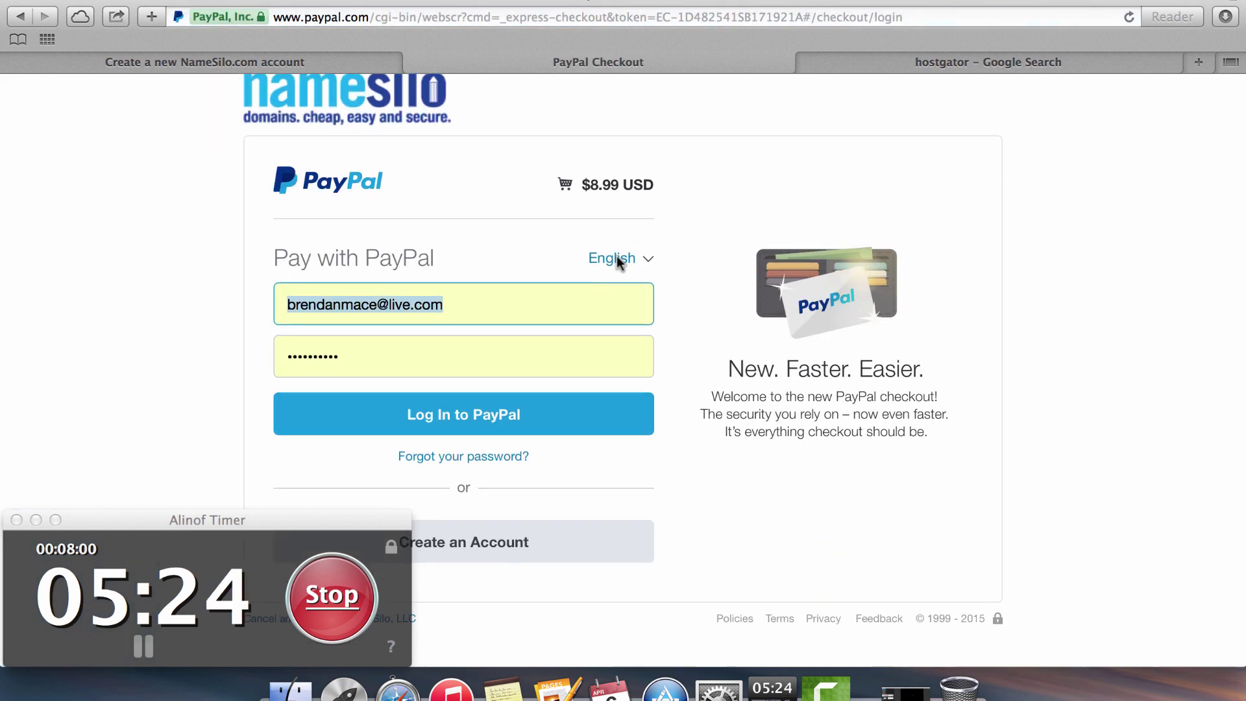
{"action": "left_click", "coordinate": [519, 422]}
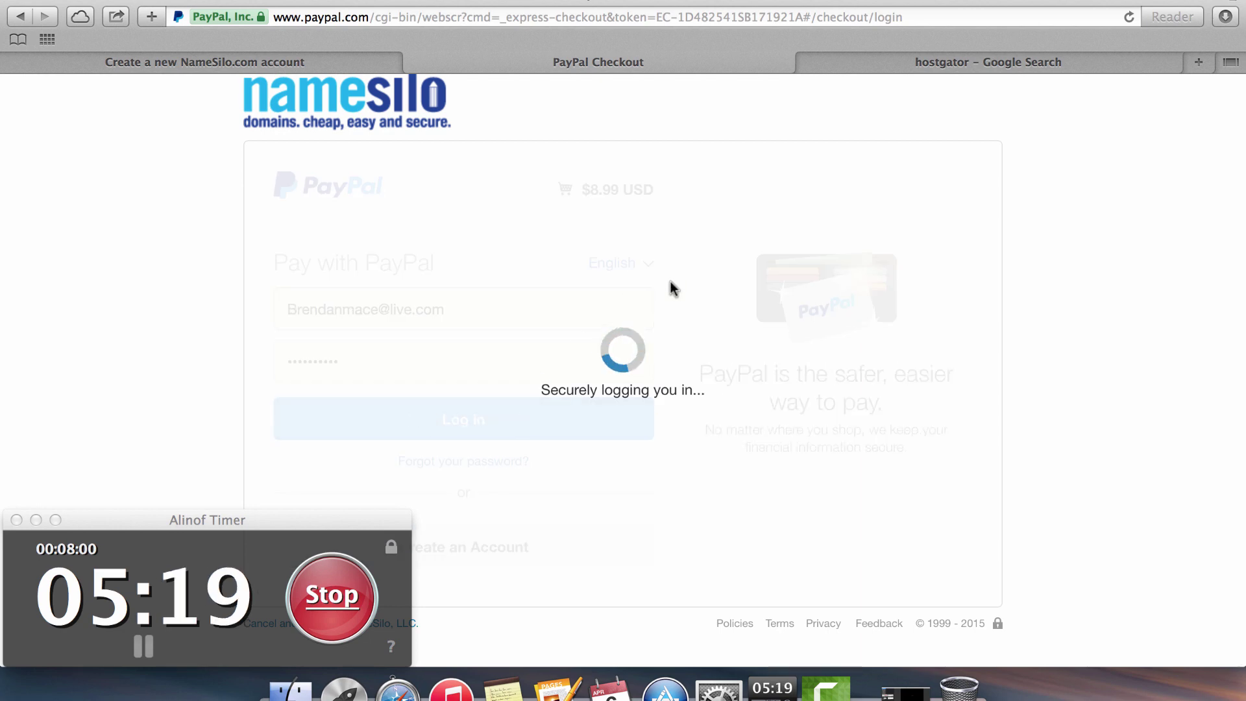
{"action": "left_click", "coordinate": [511, 430]}
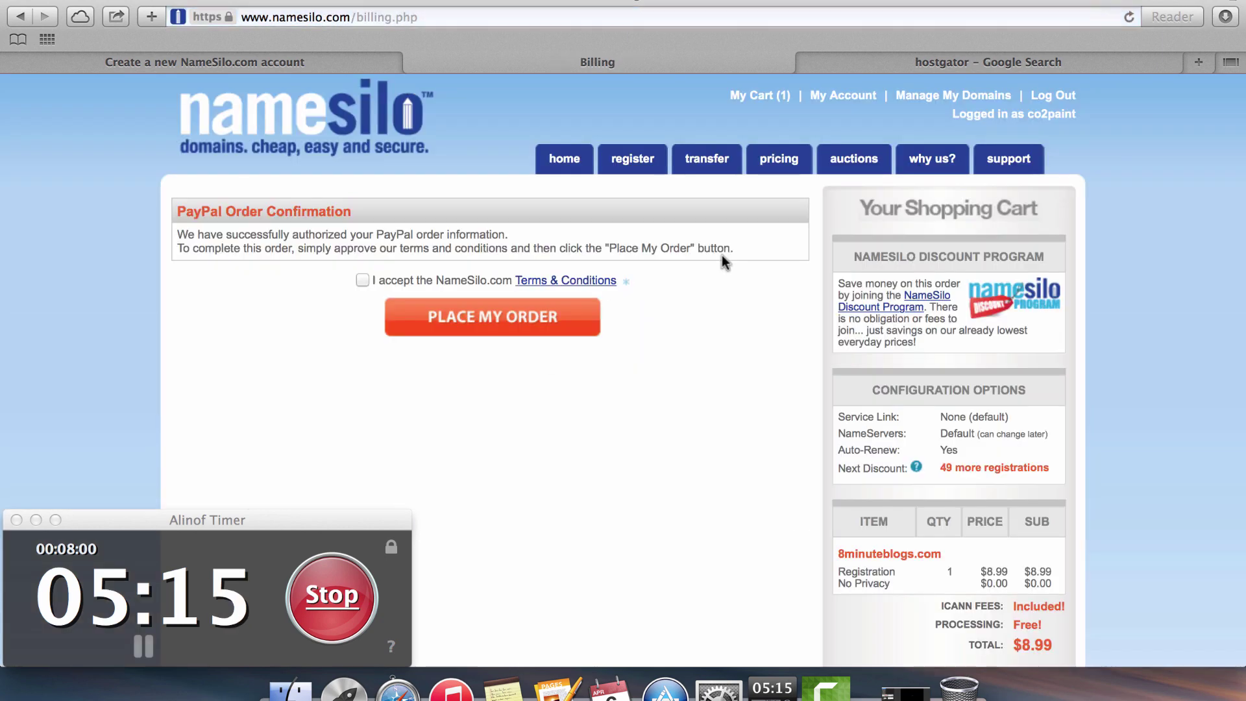
Accept the NameSilo.com Terms & Conditions and place the 8minuteblogs.com order
{"action": "left_click", "coordinate": [365, 280]}
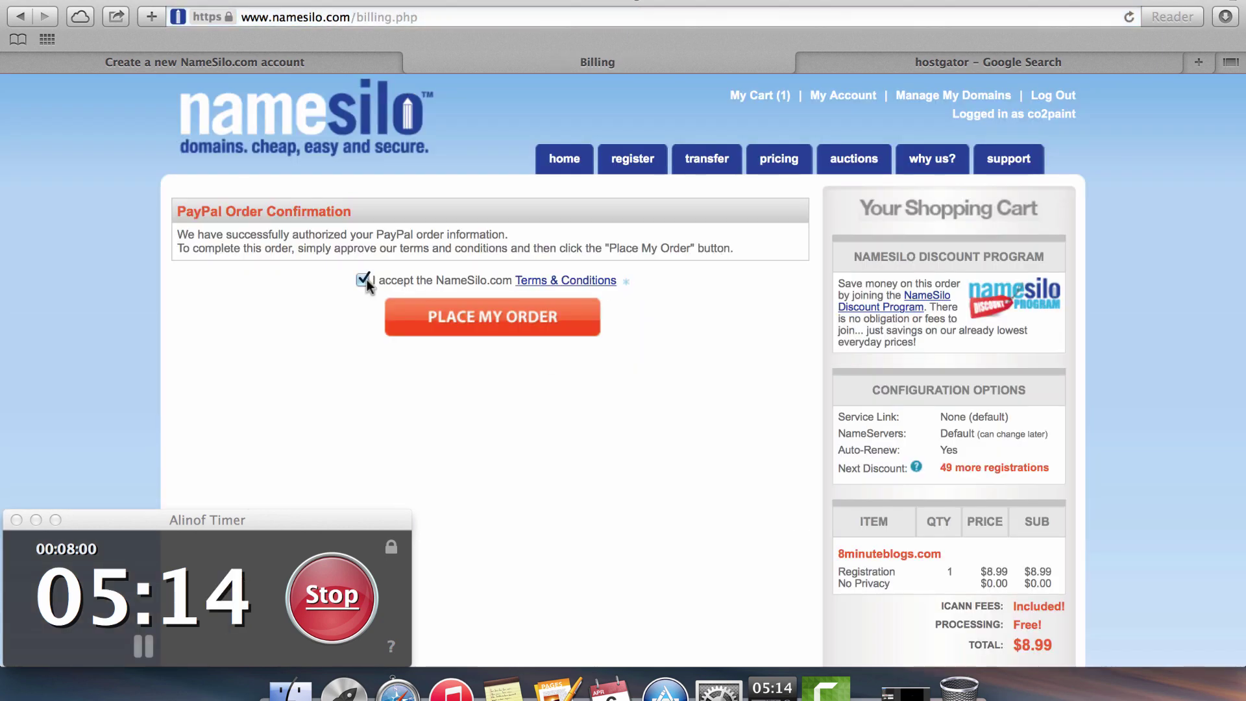
{"action": "left_click", "coordinate": [460, 328]}
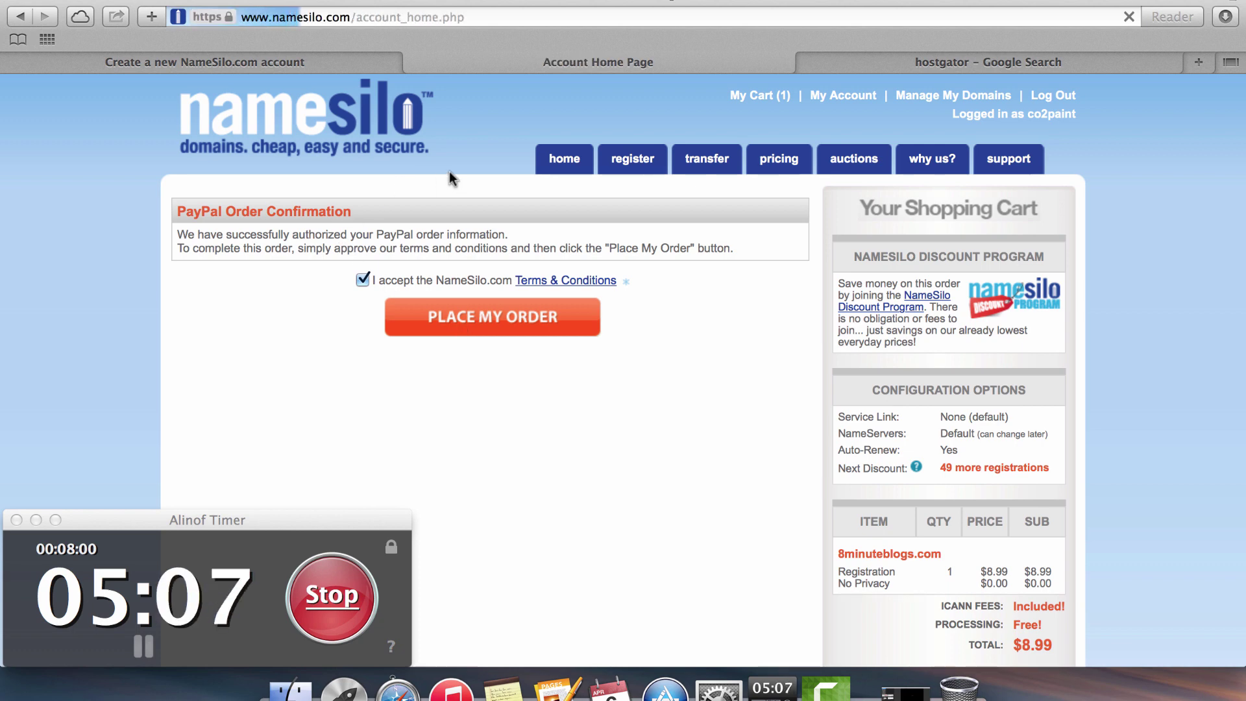
{"action": "scroll", "coordinate": [518, 305], "scroll_direction": "down", "scroll_amount": 4}
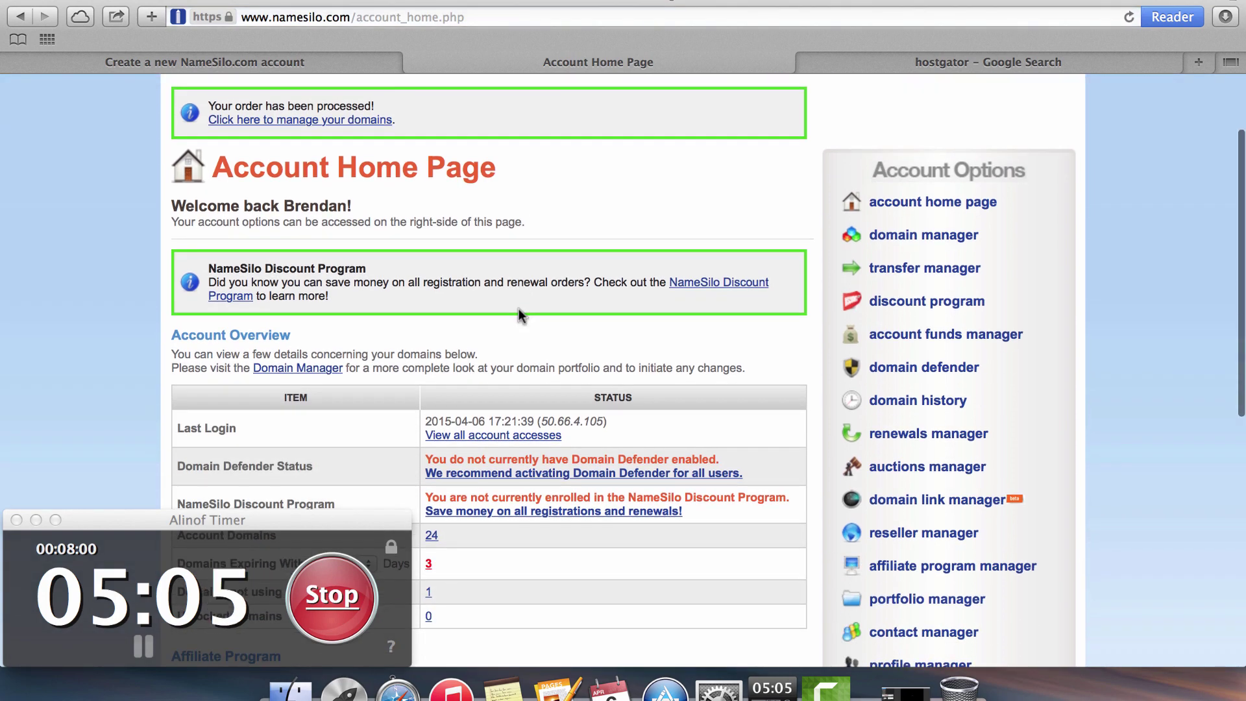
{"action": "scroll", "coordinate": [519, 308], "scroll_direction": "down", "scroll_amount": 4}
{"action": "scroll", "coordinate": [519, 316], "scroll_direction": "down", "scroll_amount": 2}
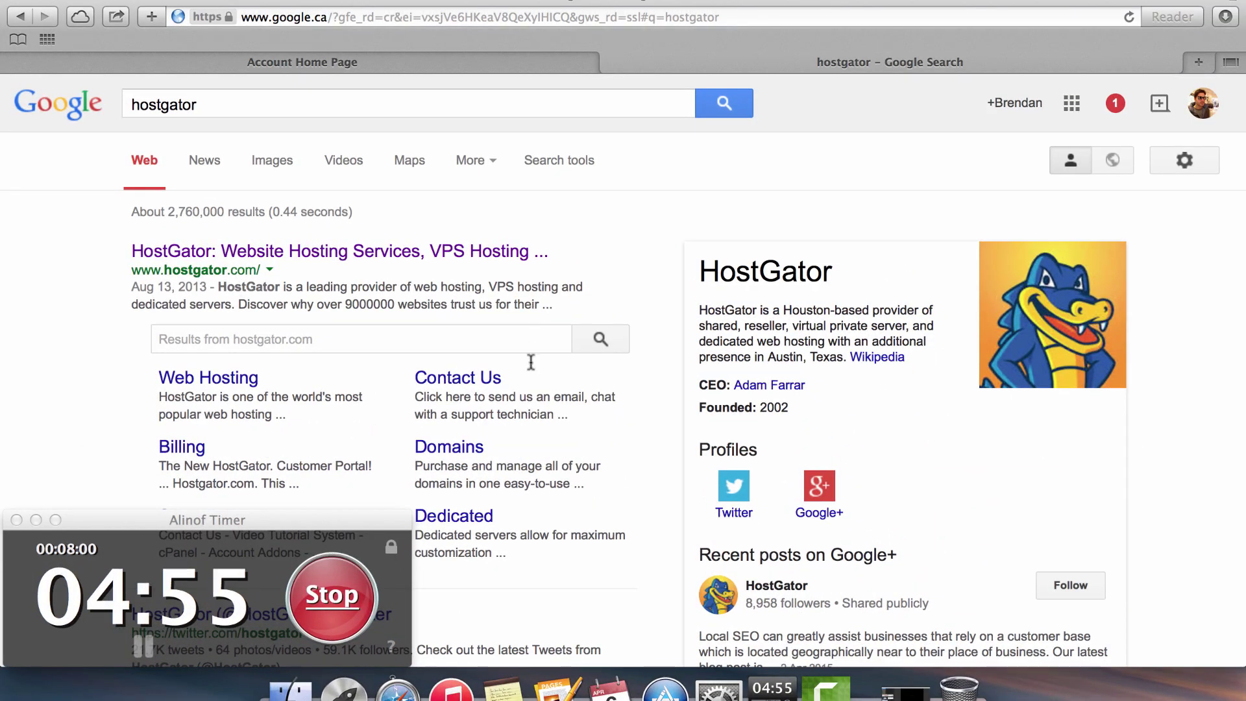
Scroll through the Google results for hostgator
{"action": "scroll", "coordinate": [531, 398], "scroll_direction": "down", "scroll_amount": 5}
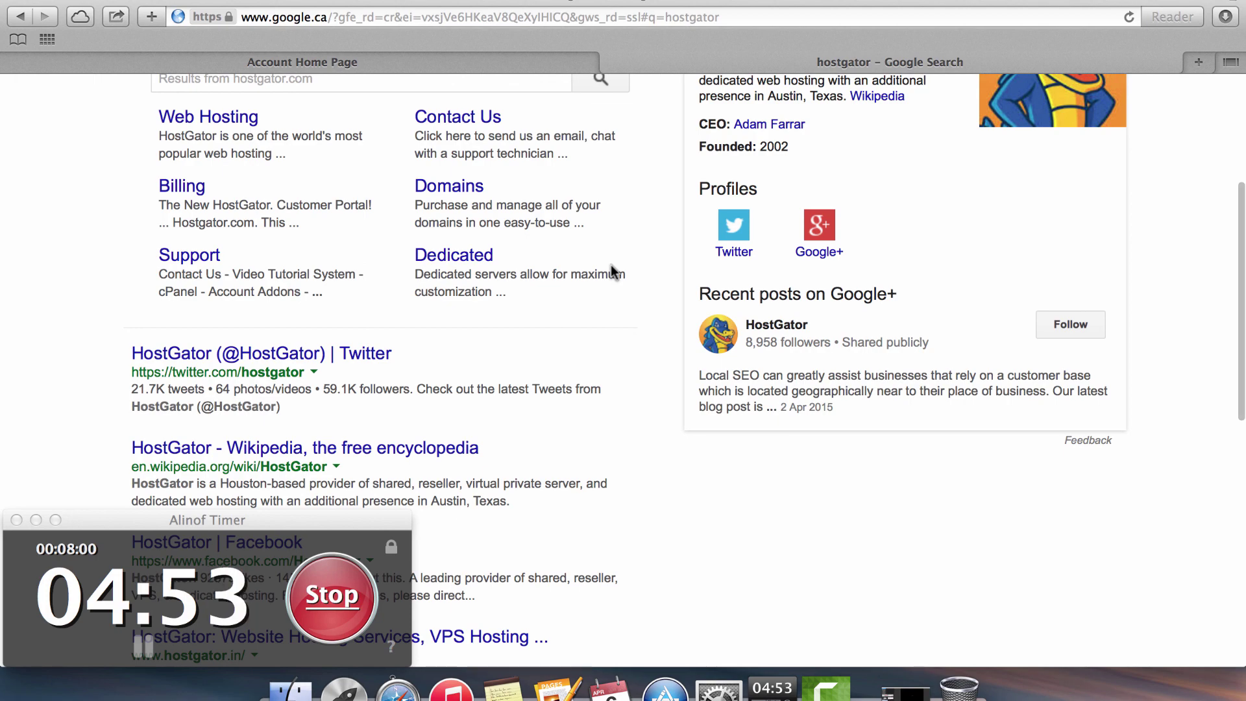
{"action": "scroll", "coordinate": [612, 271], "scroll_direction": "up", "scroll_amount": 5}
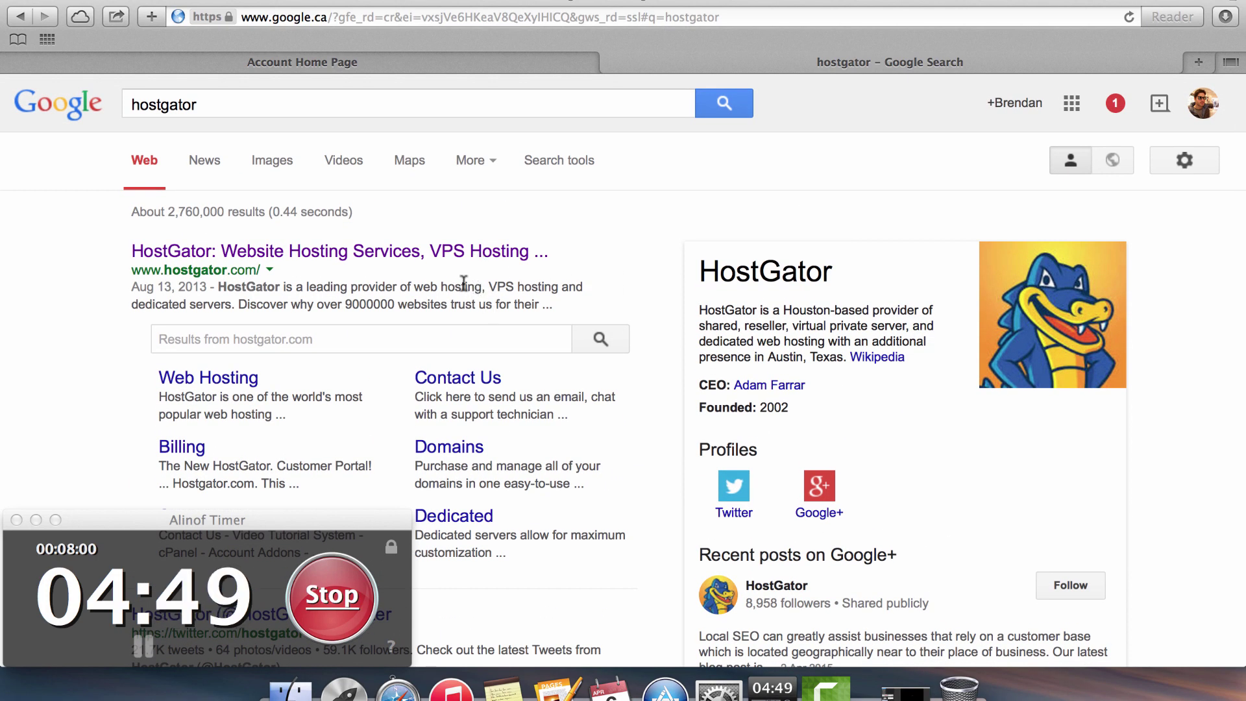
Open the HostGator website and start the web hosting sign-up
{"action": "left_click", "coordinate": [480, 259]}
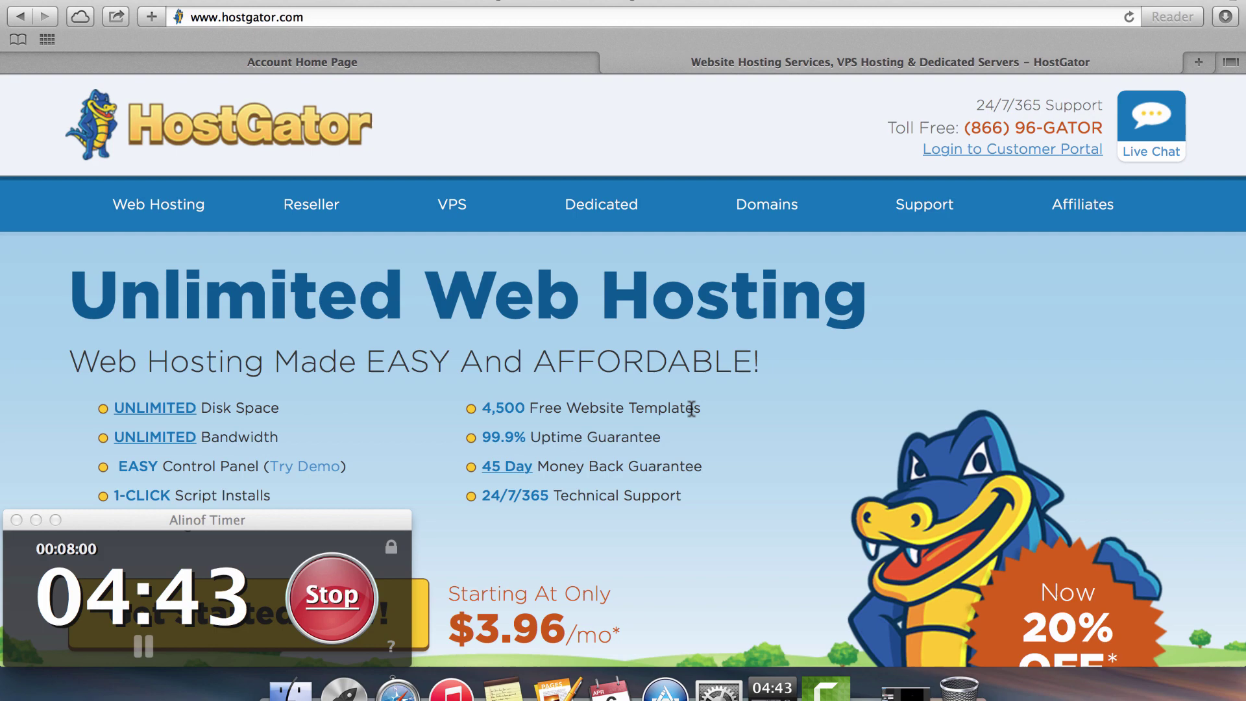
{"action": "scroll", "coordinate": [690, 407], "scroll_direction": "down", "scroll_amount": 5}
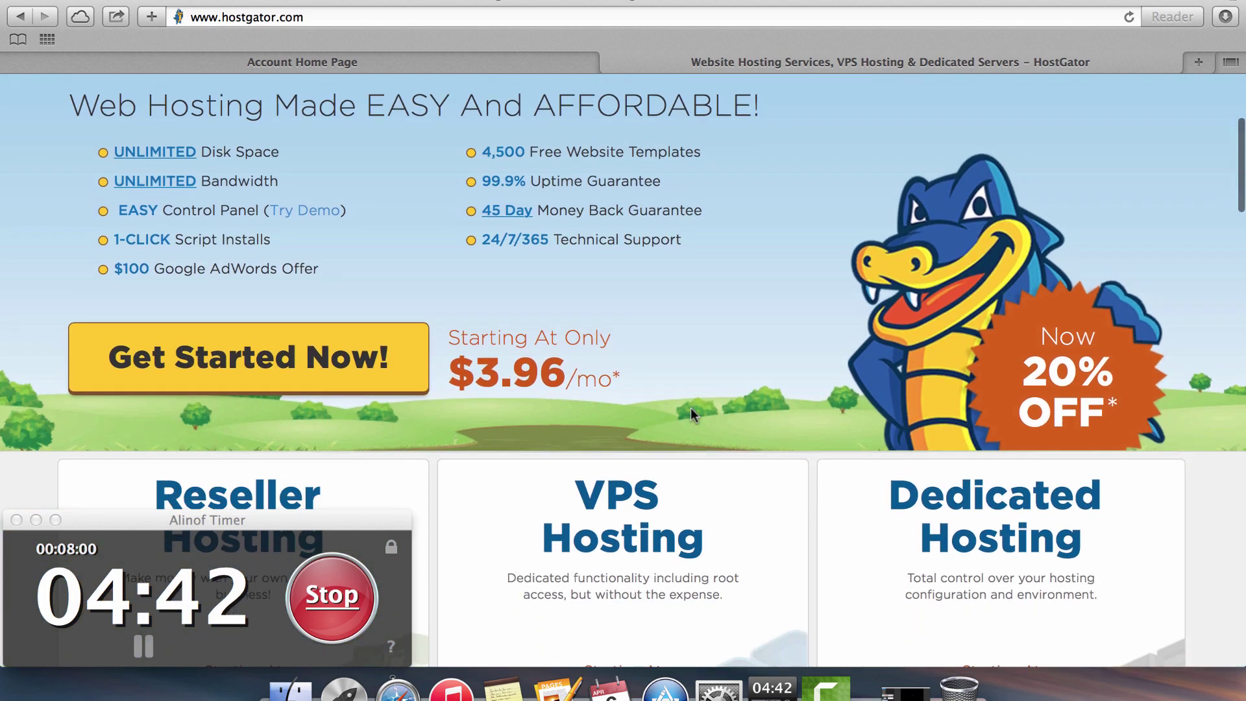
{"action": "scroll", "coordinate": [671, 267], "scroll_direction": "up", "scroll_amount": 4}
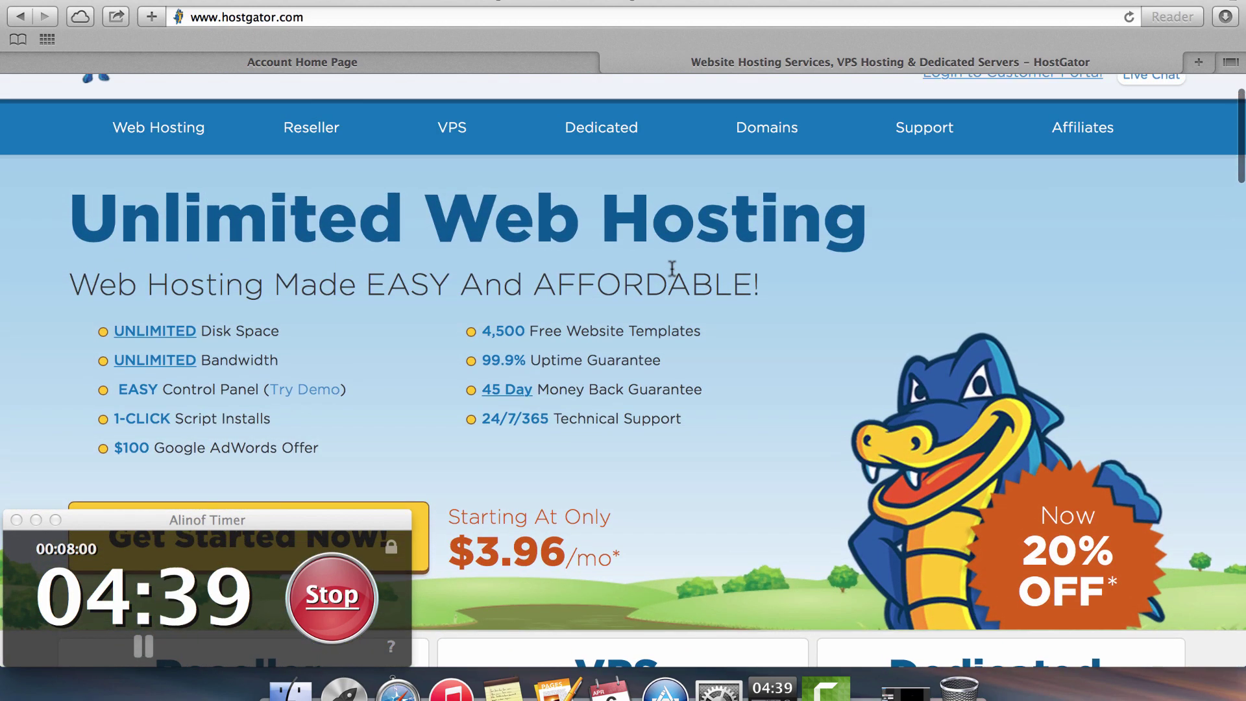
{"action": "scroll", "coordinate": [671, 267], "scroll_direction": "down", "scroll_amount": 1}
{"action": "scroll", "coordinate": [671, 267], "scroll_direction": "down", "scroll_amount": 2}
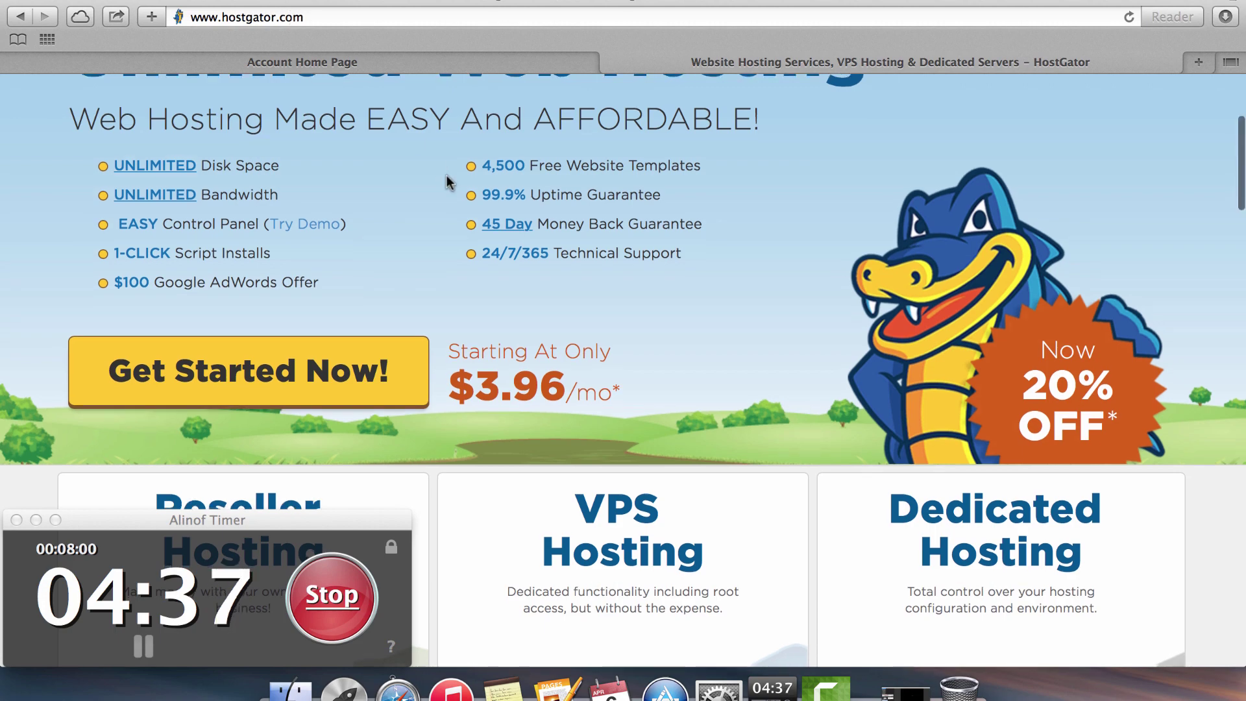
{"action": "scroll", "coordinate": [445, 181], "scroll_direction": "down", "scroll_amount": 2}
{"action": "scroll", "coordinate": [447, 184], "scroll_direction": "up", "scroll_amount": 3}
{"action": "left_click", "coordinate": [347, 428]}
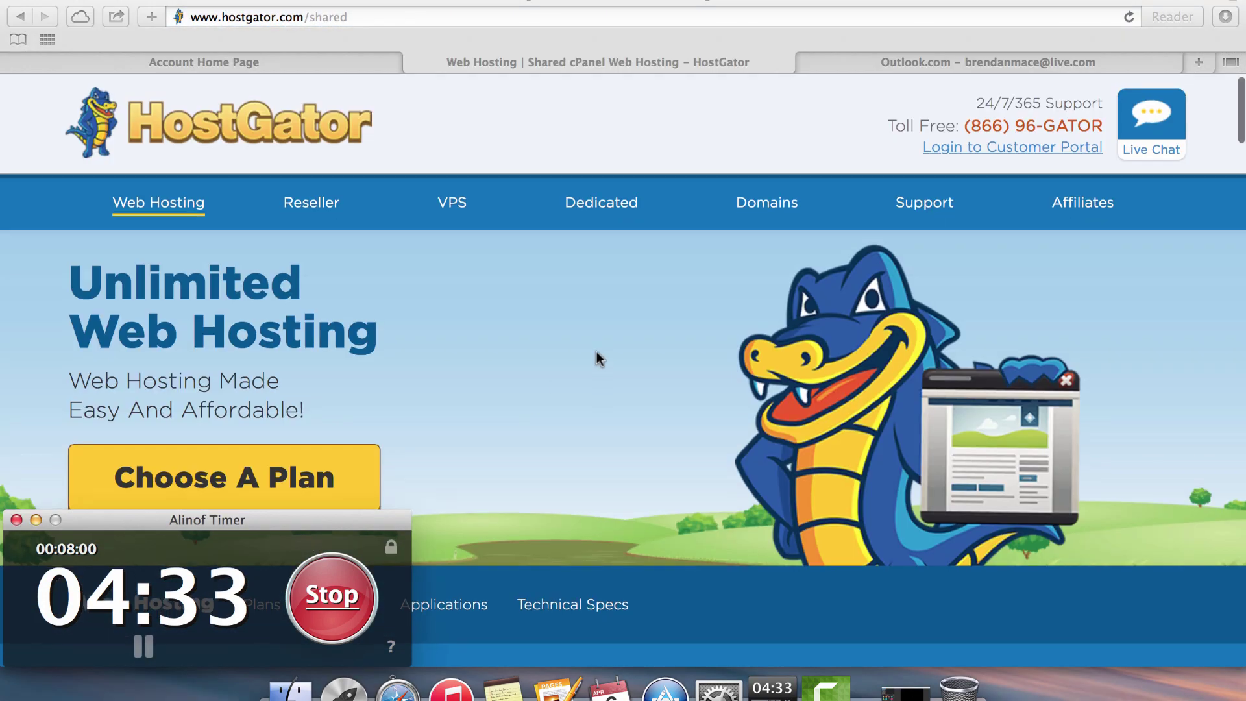
Choose Sign Up Now! under the Baby plan on the shared hosting page
{"action": "scroll", "coordinate": [597, 355], "scroll_direction": "down", "scroll_amount": 10}
{"action": "scroll", "coordinate": [690, 232], "scroll_direction": "down", "scroll_amount": 2}
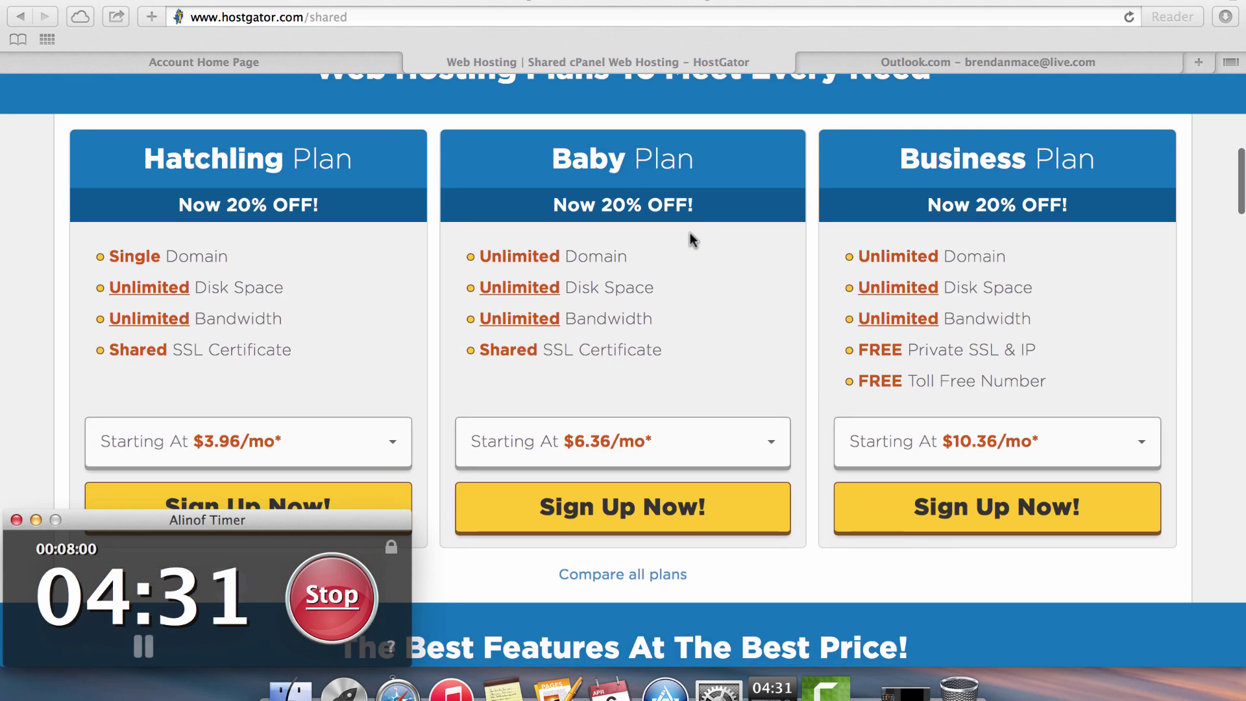
{"action": "scroll", "coordinate": [690, 232], "scroll_direction": "down", "scroll_amount": 2}
{"action": "scroll", "coordinate": [690, 232], "scroll_direction": "up", "scroll_amount": 1}
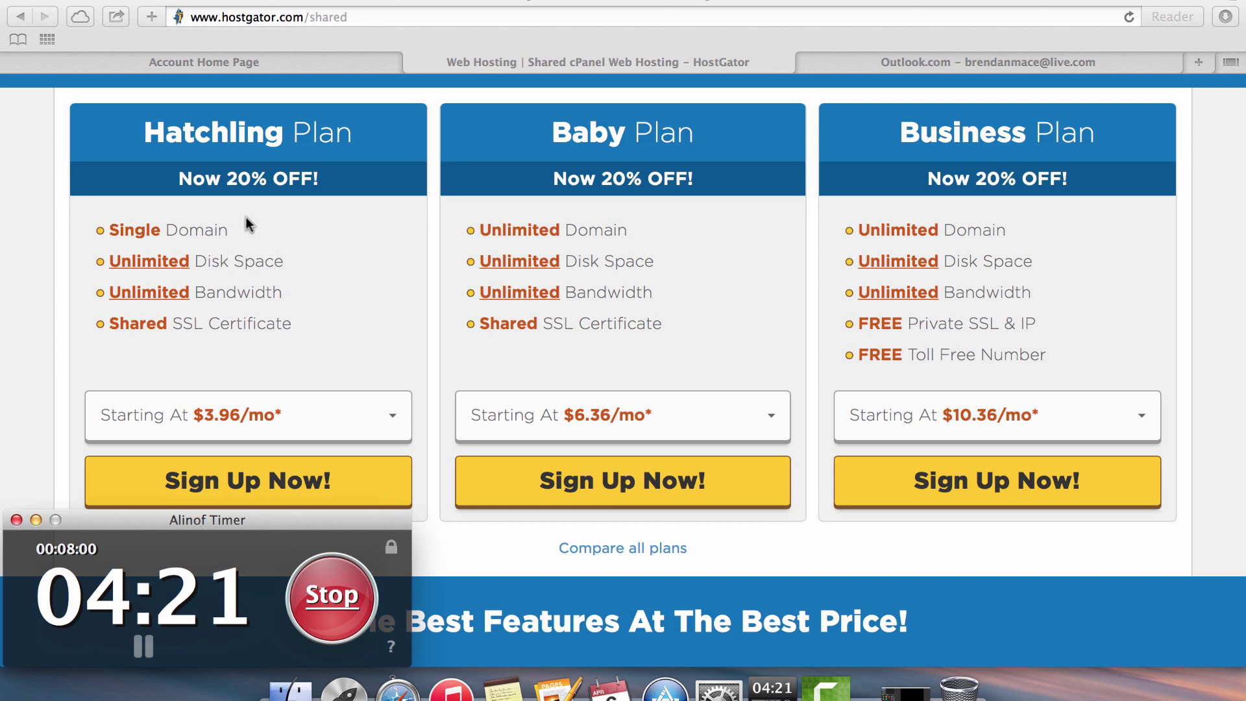
{"action": "left_click", "coordinate": [597, 493]}
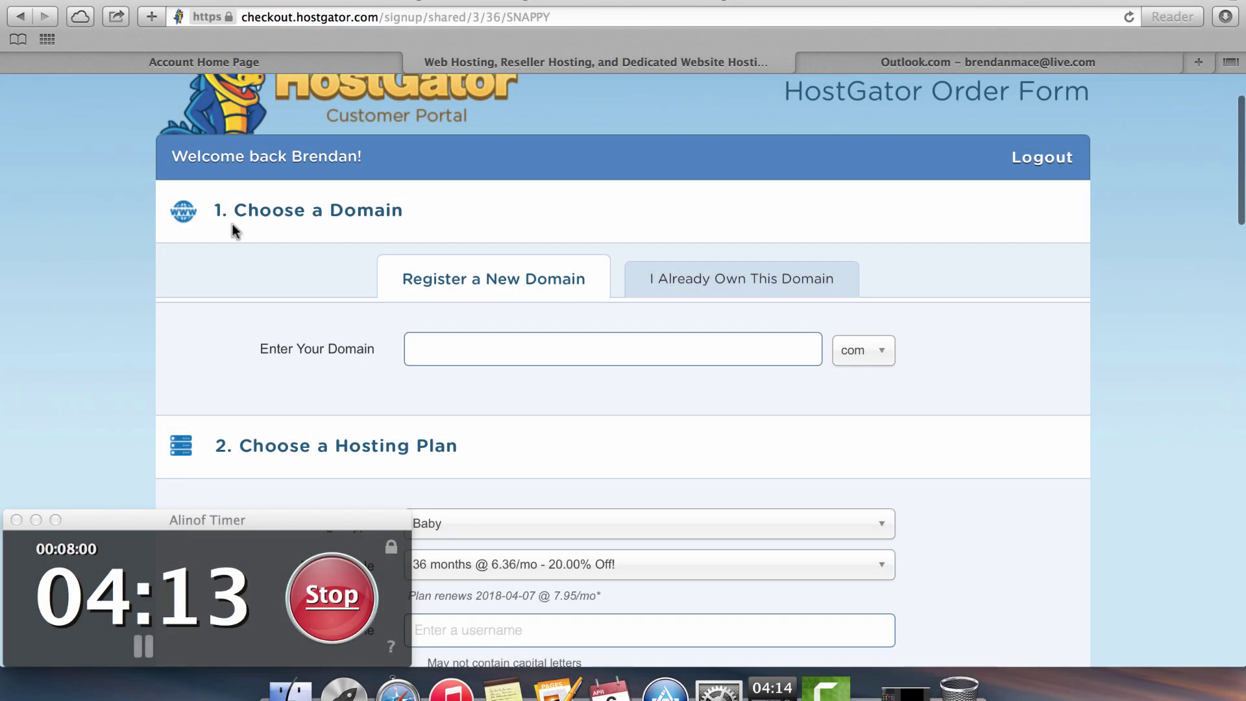
Mark 8minuteblogs.com as already owned and set the billing cycle to 3 months
{"action": "left_click", "coordinate": [709, 293]}
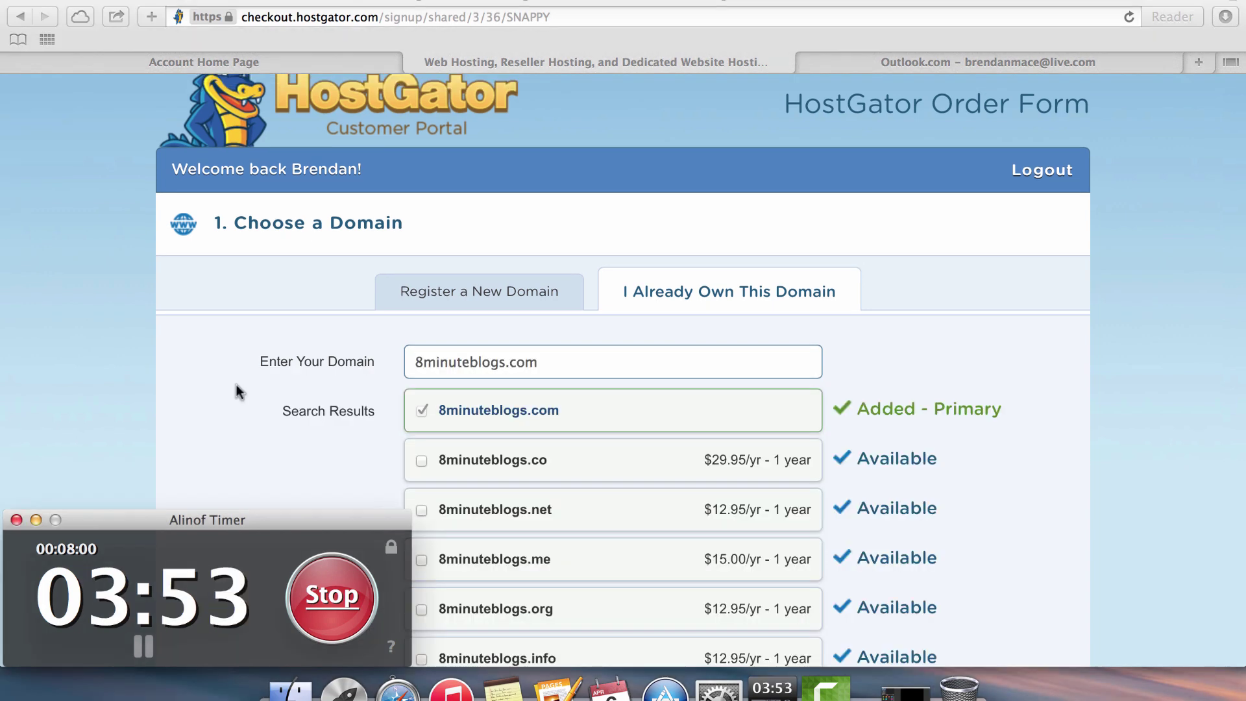
{"action": "scroll", "coordinate": [237, 384], "scroll_direction": "down", "scroll_amount": 3}
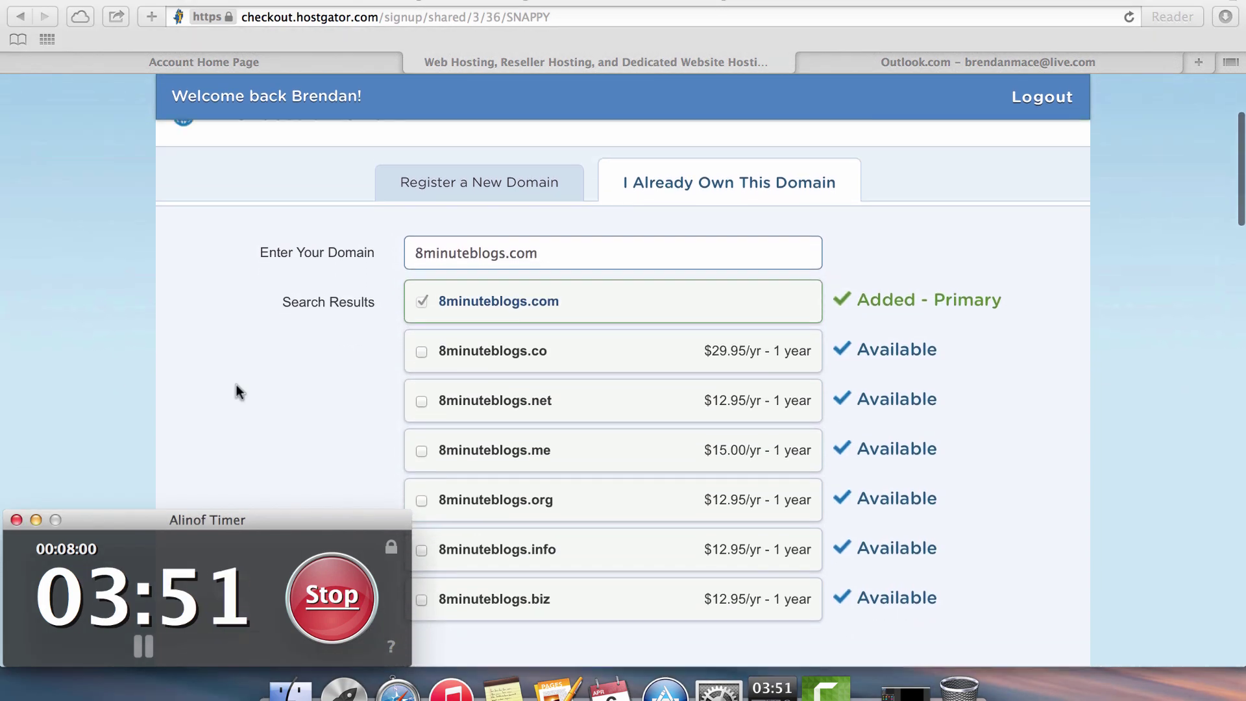
{"action": "scroll", "coordinate": [236, 384], "scroll_direction": "up", "scroll_amount": 1}
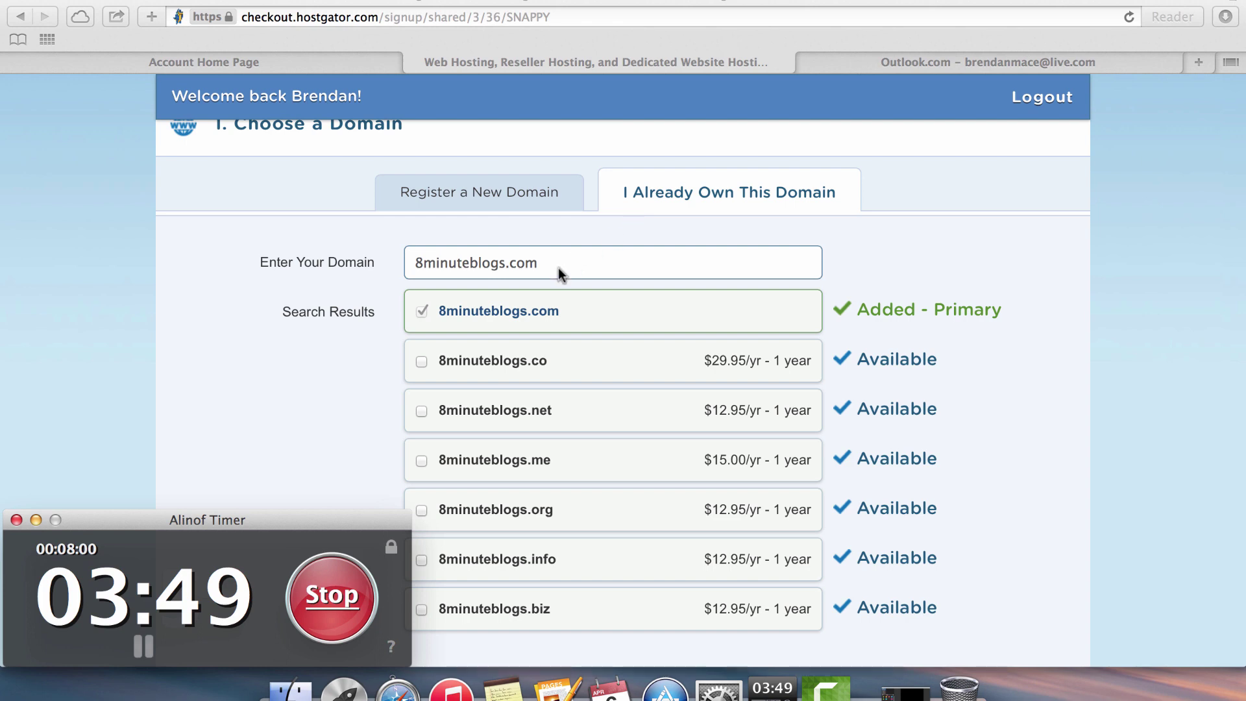
{"action": "scroll", "coordinate": [314, 309], "scroll_direction": "down", "scroll_amount": 10}
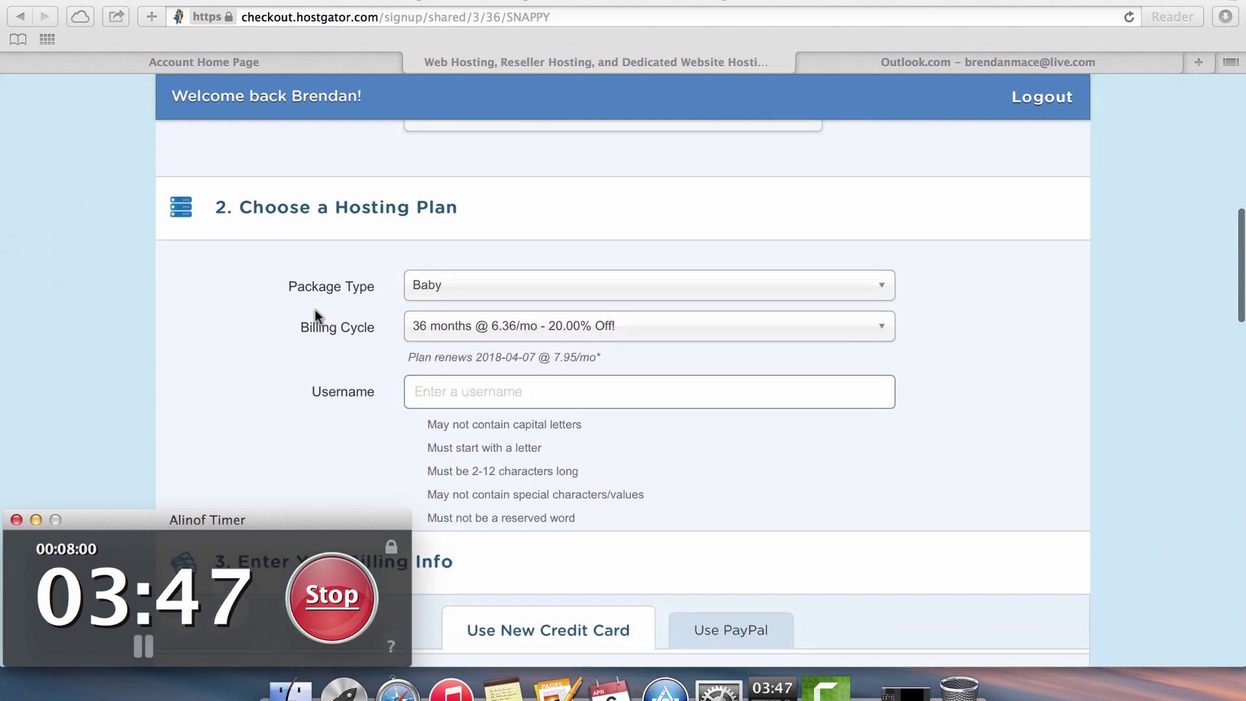
{"action": "scroll", "coordinate": [481, 269], "scroll_direction": "down", "scroll_amount": 3}
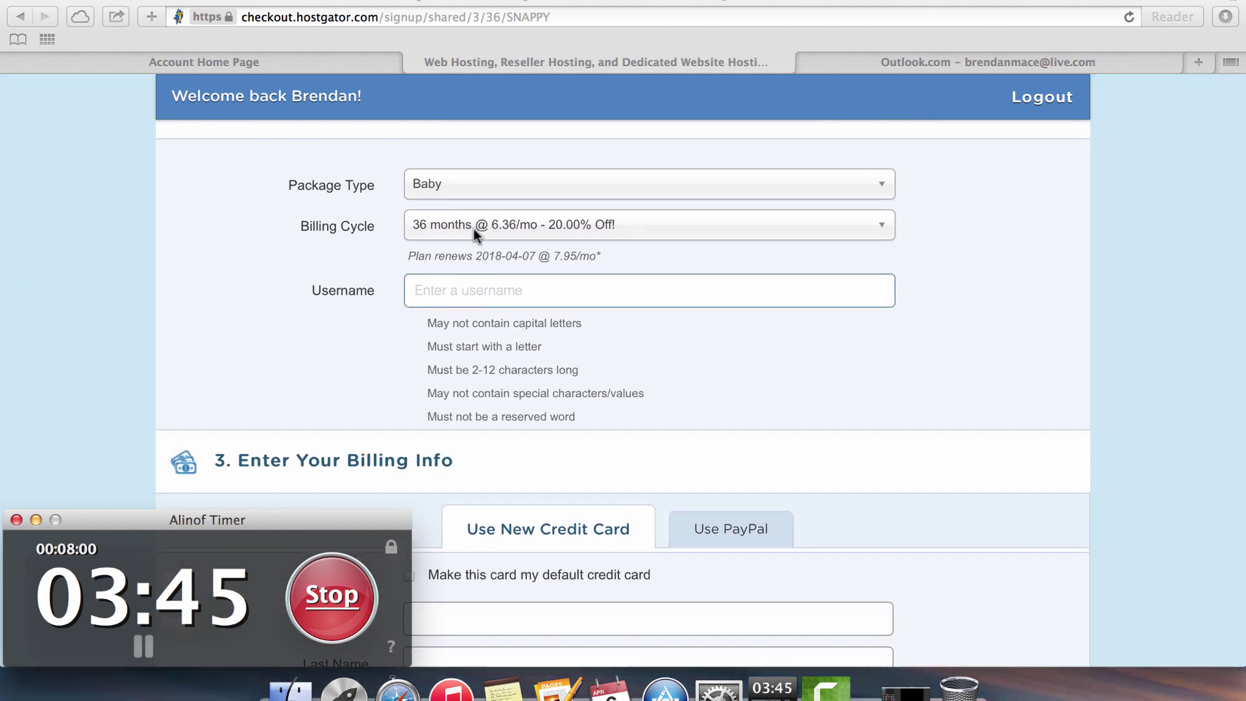
{"action": "left_click", "coordinate": [474, 231]}
{"action": "left_click", "coordinate": [475, 232]}
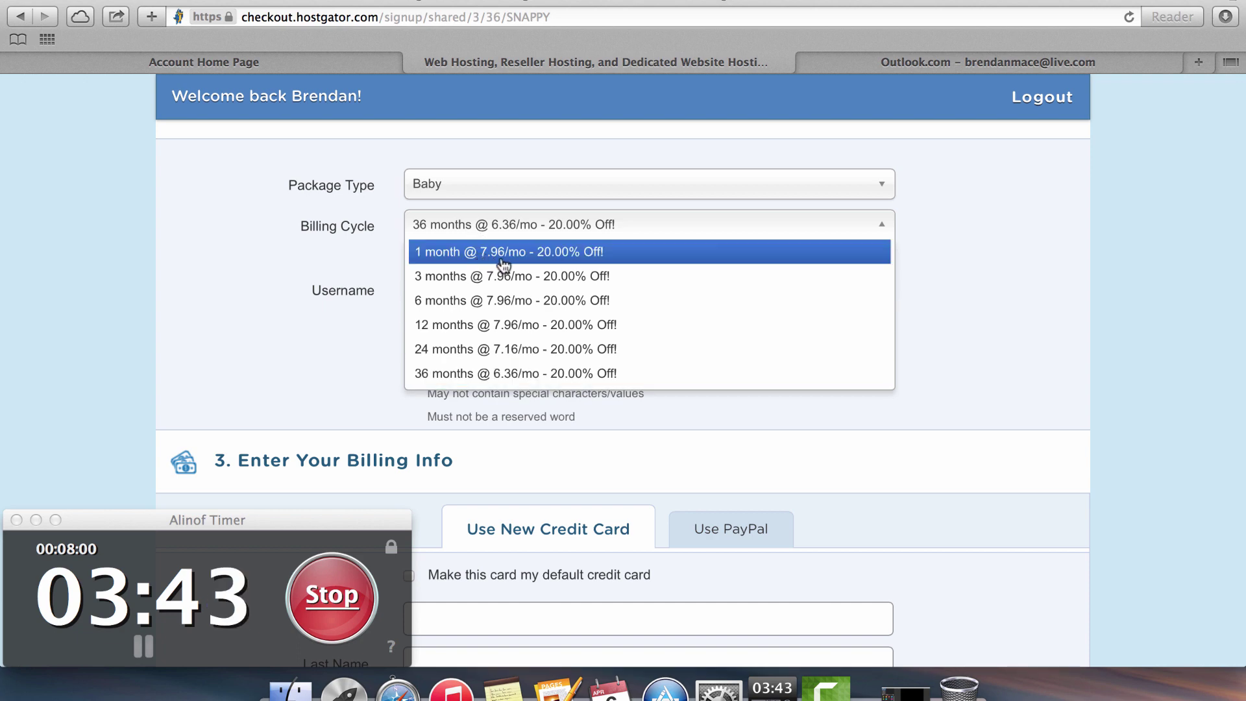
{"action": "left_click", "coordinate": [529, 285]}
Enter the account username for the hosting order
{"action": "scroll", "coordinate": [363, 324], "scroll_direction": "down", "scroll_amount": 3}
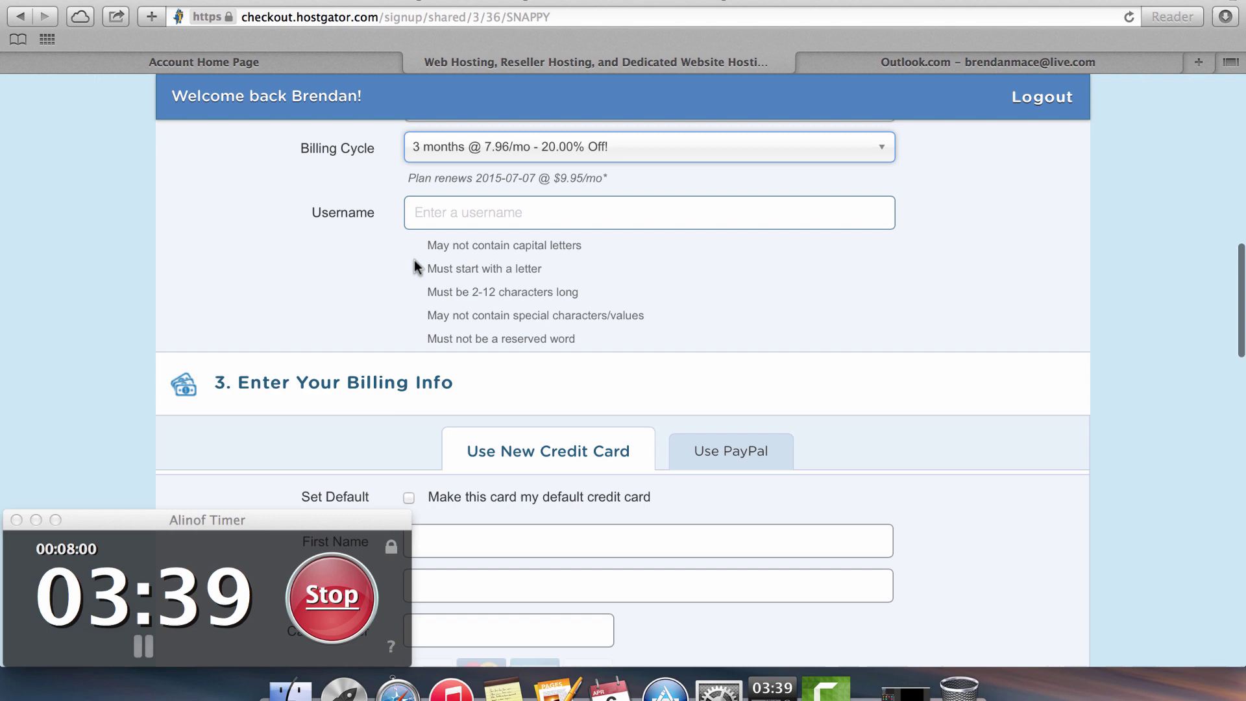
{"action": "left_click", "coordinate": [478, 214]}
{"action": "type", "text": "brendanma"}
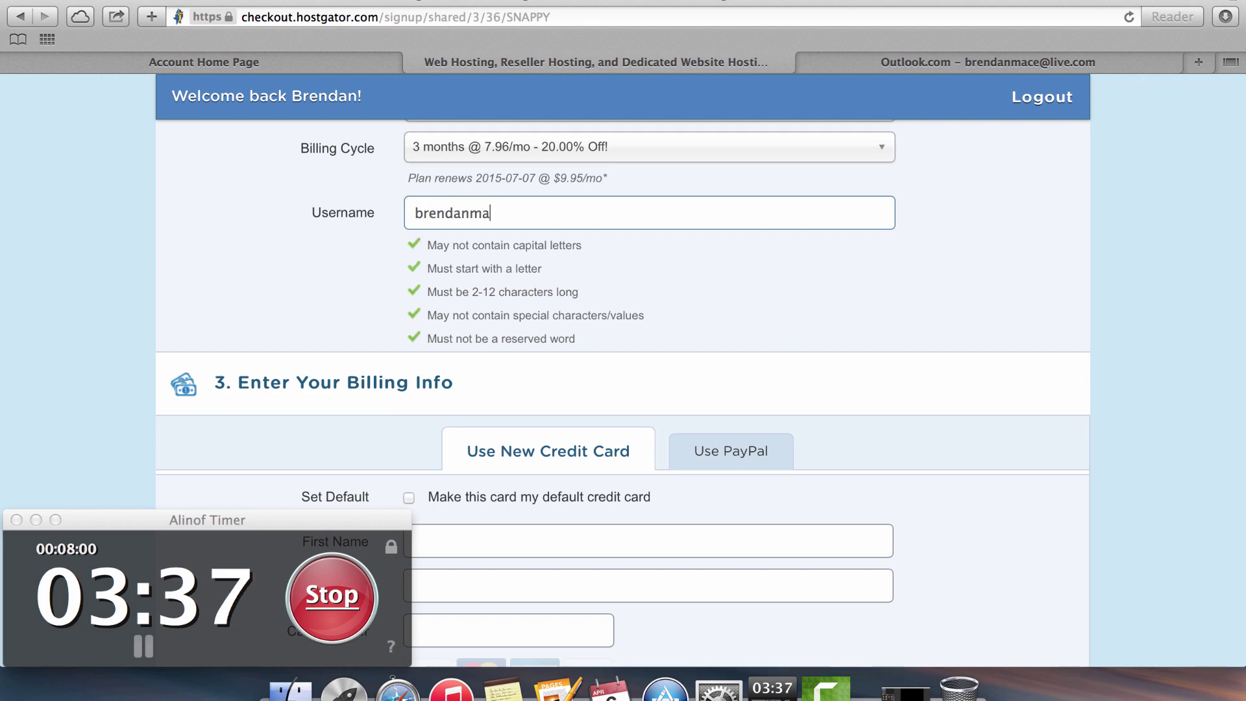
{"action": "type", "text": "ce"}
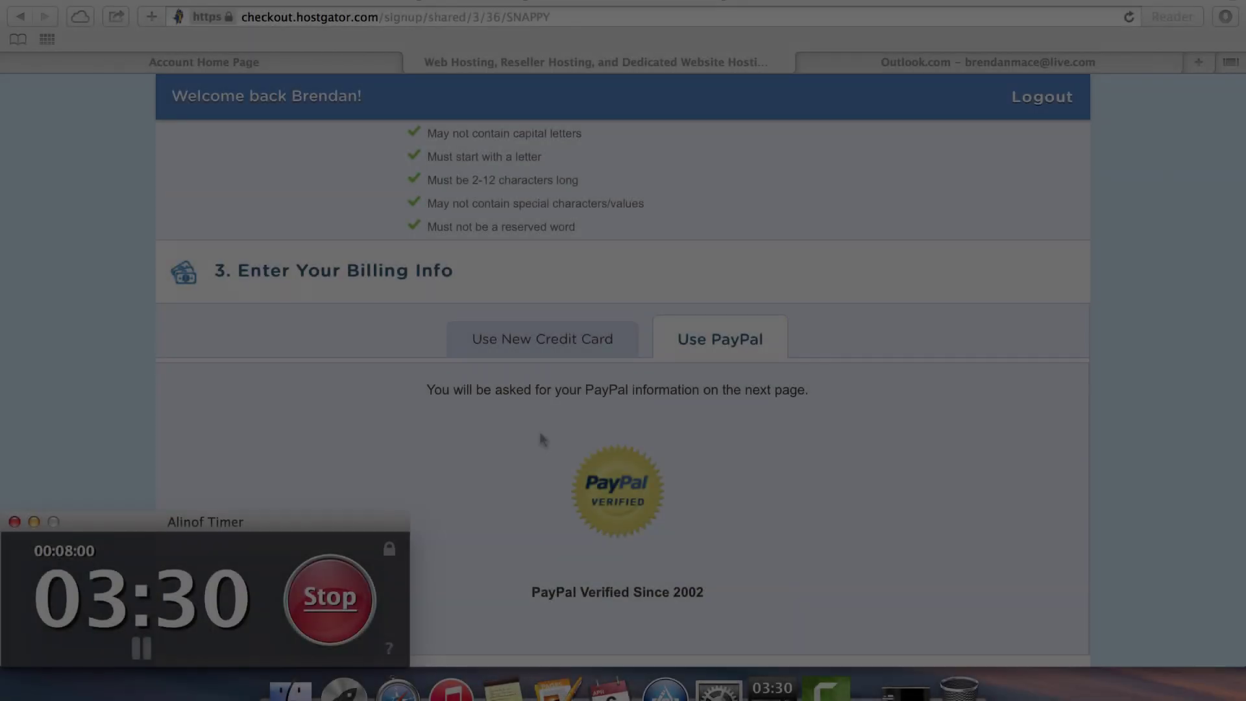
{"action": "scroll", "coordinate": [539, 432], "scroll_direction": "down", "scroll_amount": 1}
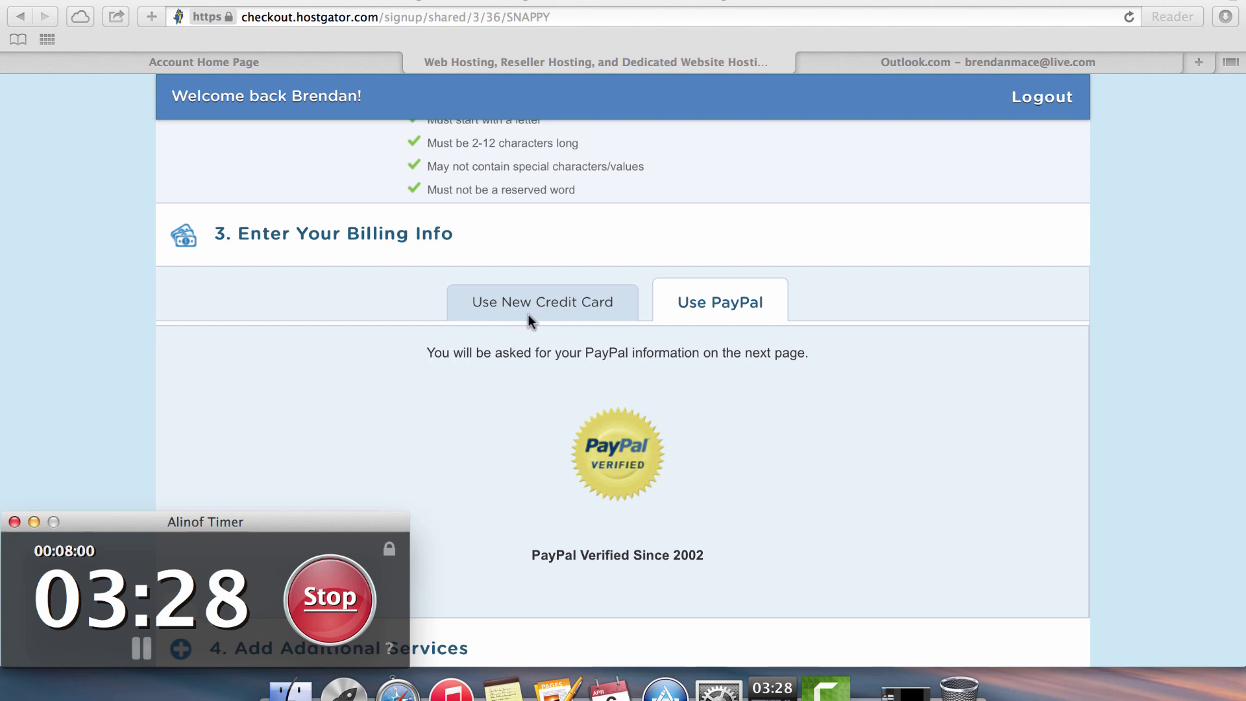
{"action": "scroll", "coordinate": [570, 436], "scroll_direction": "down", "scroll_amount": 10}
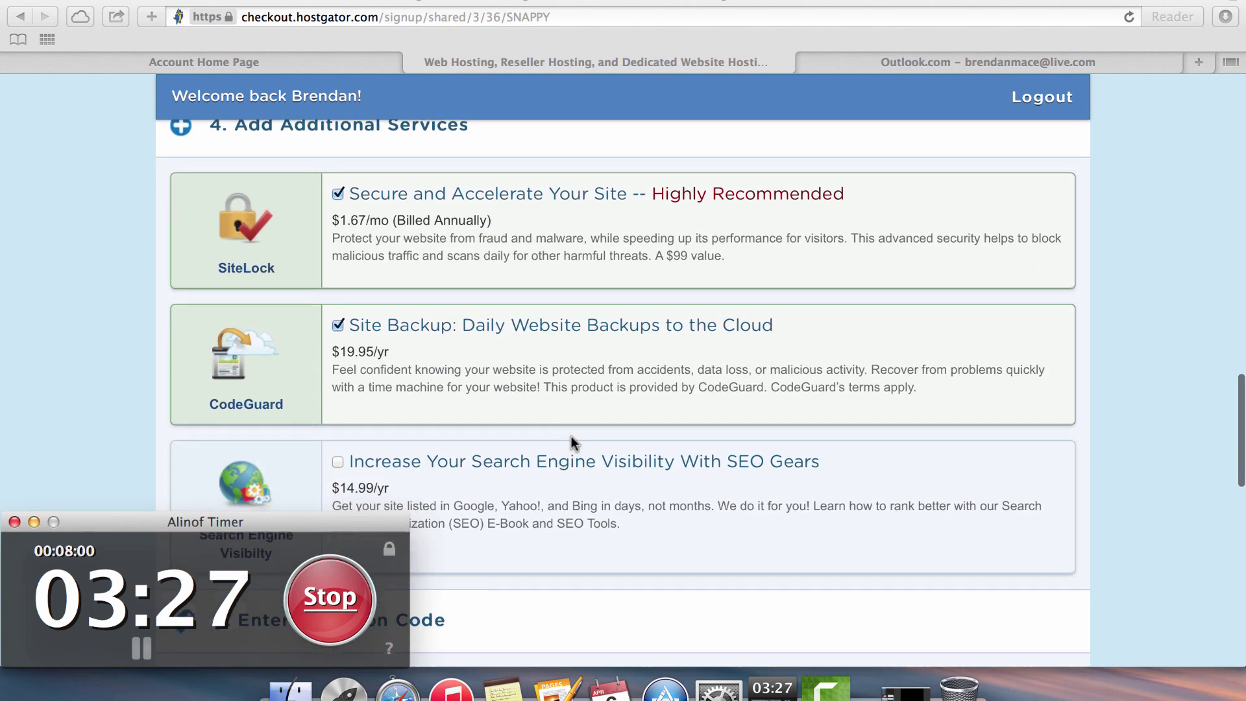
Untick the SiteLock and CodeGuard add-on services
{"action": "left_click", "coordinate": [339, 194]}
{"action": "left_click", "coordinate": [337, 194]}
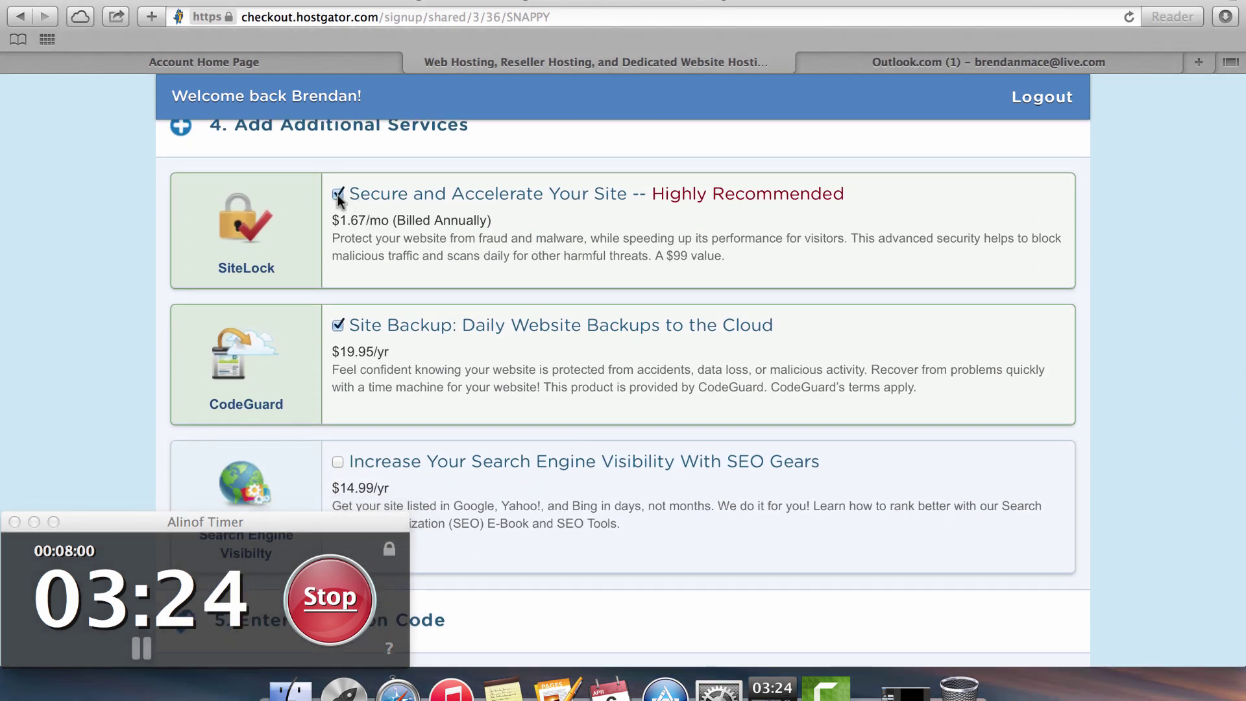
{"action": "left_click", "coordinate": [337, 325]}
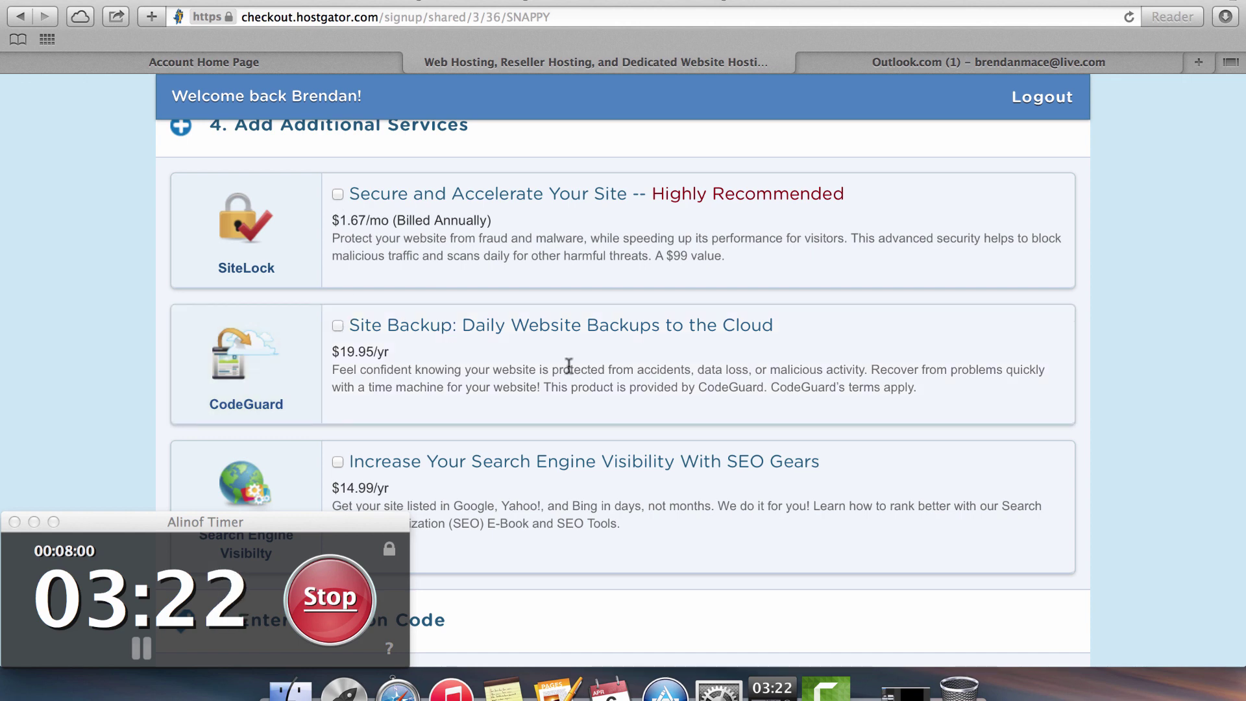
{"action": "scroll", "coordinate": [569, 366], "scroll_direction": "down", "scroll_amount": 2}
{"action": "scroll", "coordinate": [568, 367], "scroll_direction": "down", "scroll_amount": 3}
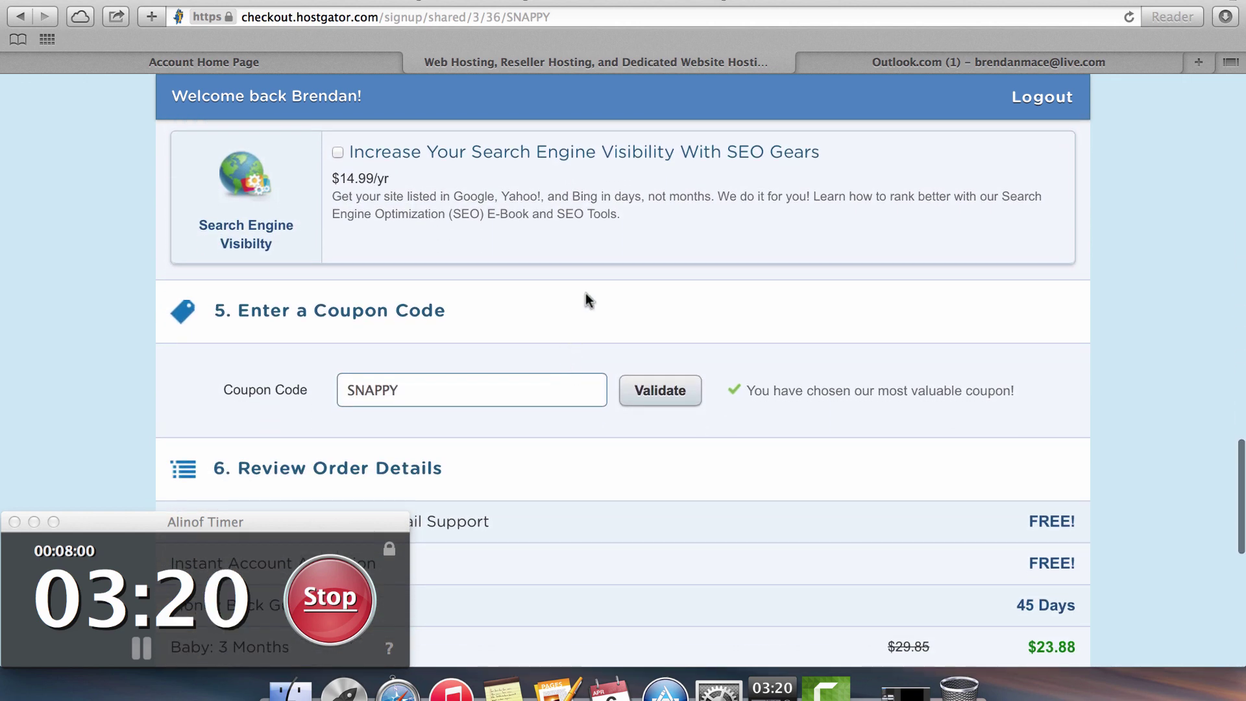
Replace the coupon with get25offyourbill and validate it, bringing the total to $22.39
{"action": "scroll", "coordinate": [587, 297], "scroll_direction": "down", "scroll_amount": 2}
{"action": "left_click", "coordinate": [458, 315]}
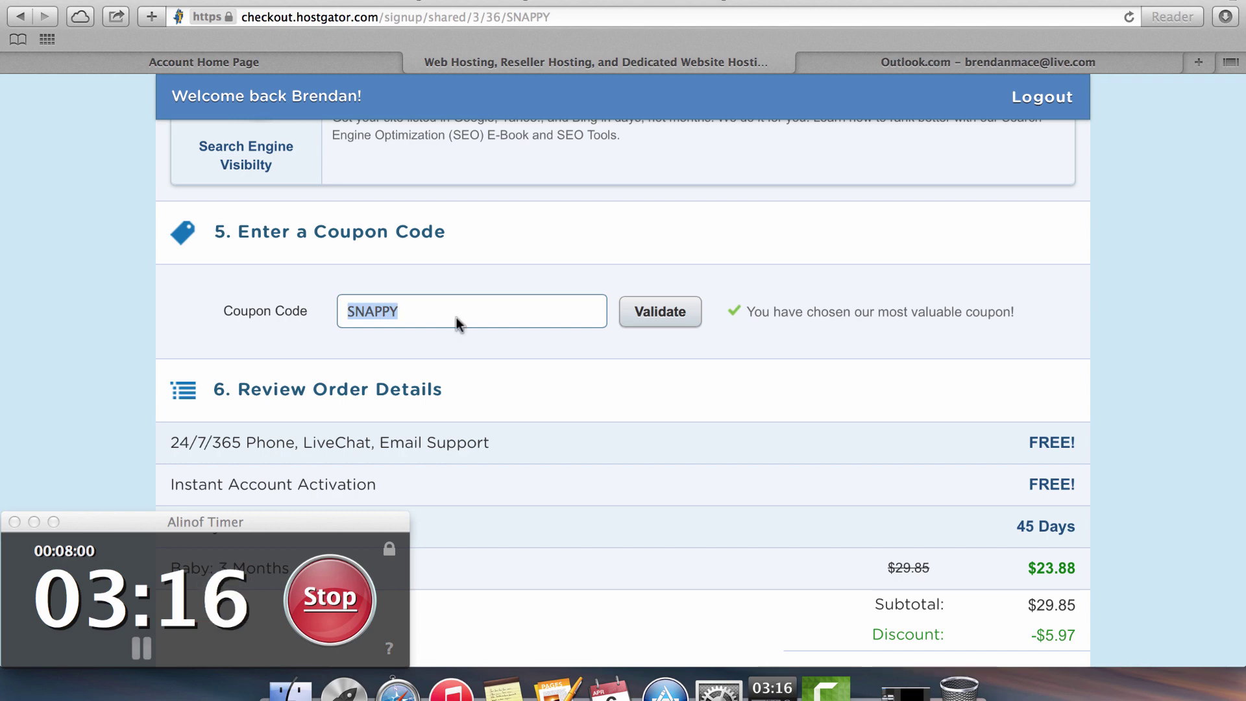
{"action": "type", "text": "g"}
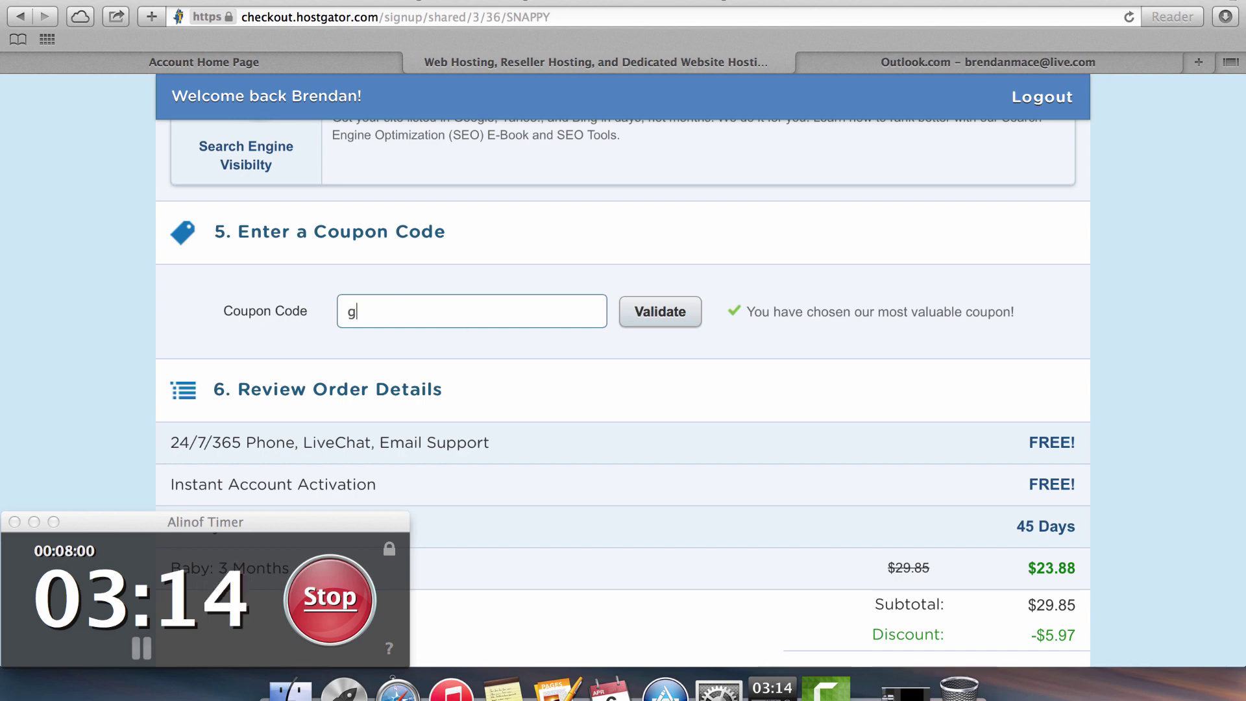
{"action": "type", "text": "et25"}
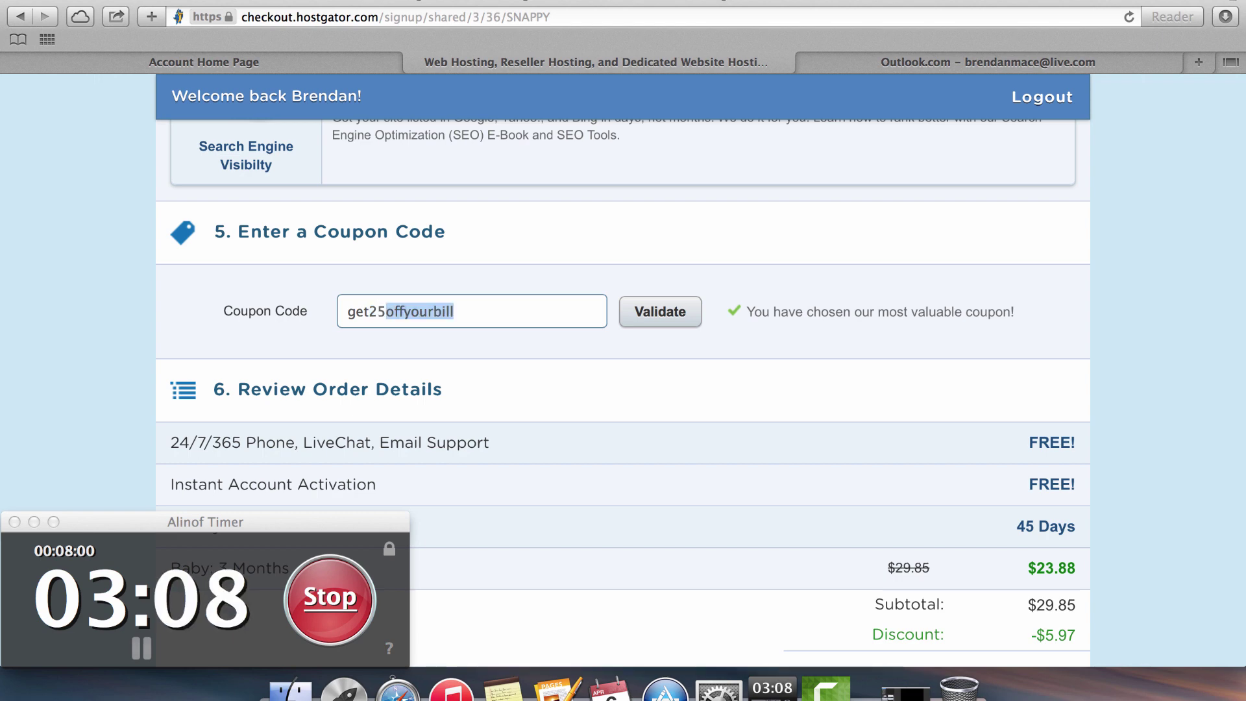
{"action": "type", "text": "offyourb"}
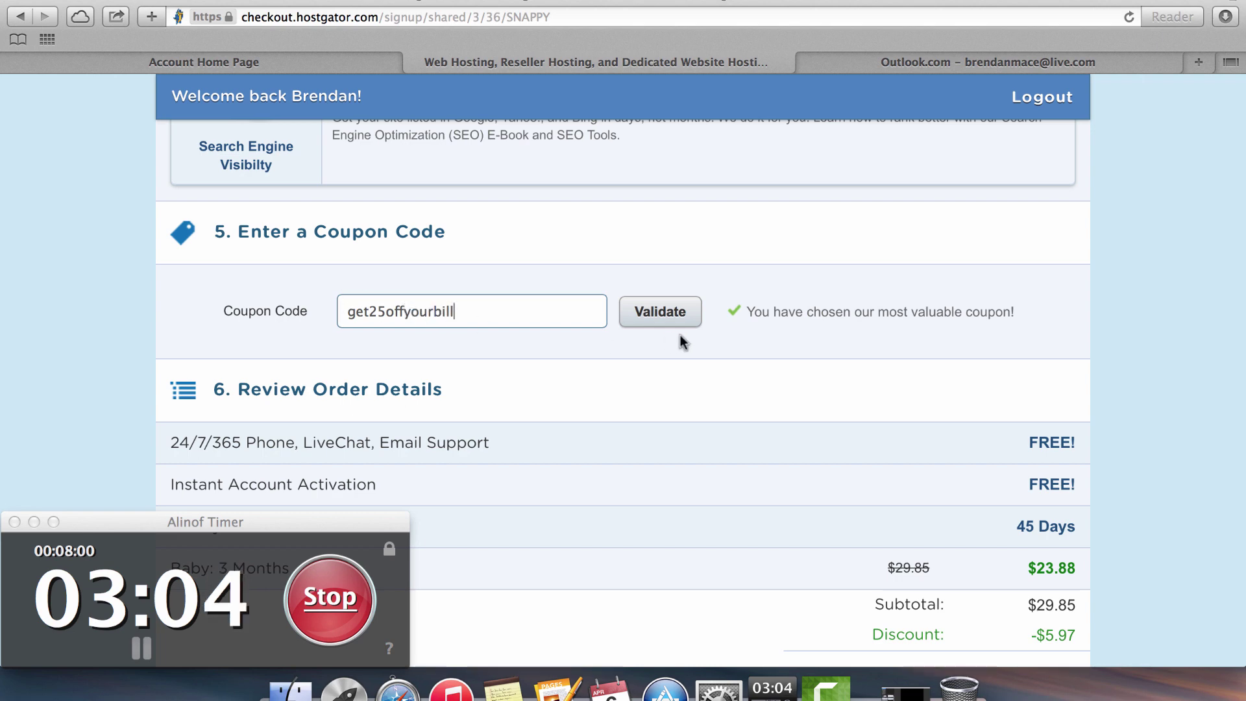
{"action": "left_click", "coordinate": [658, 314]}
Agree to the terms and policies and submit the order with Checkout Now!
{"action": "scroll", "coordinate": [781, 399], "scroll_direction": "down", "scroll_amount": 2}
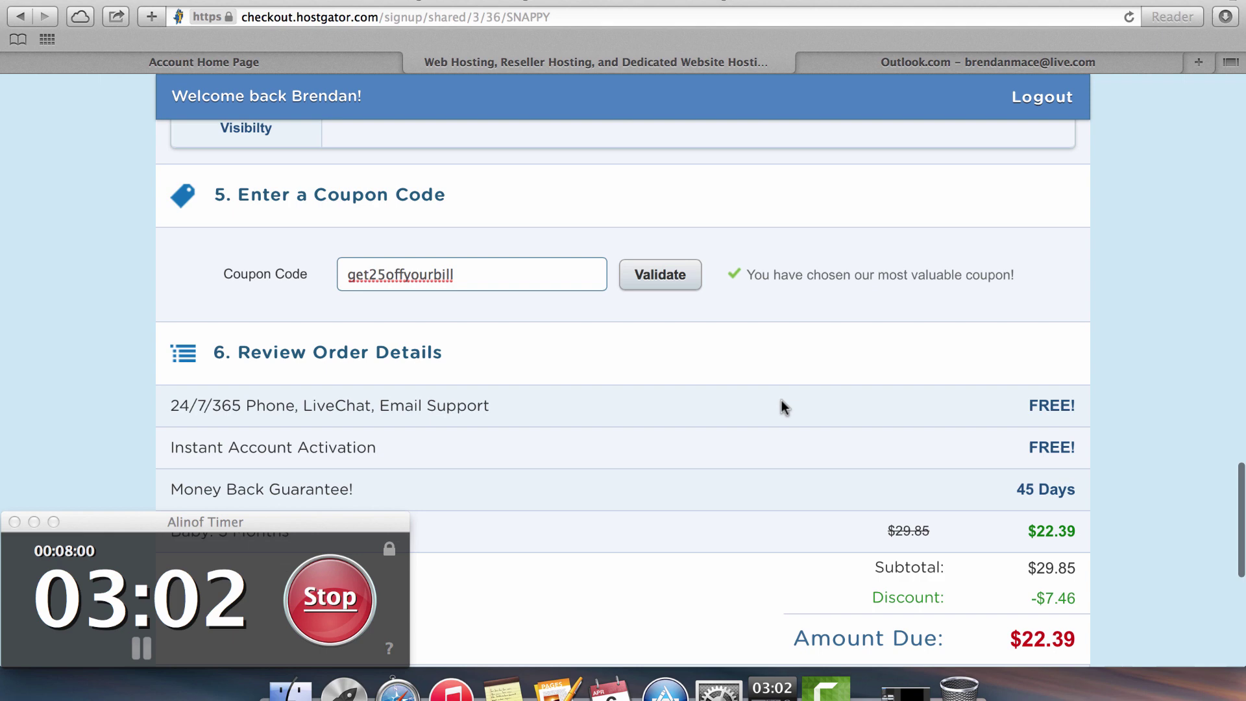
{"action": "scroll", "coordinate": [781, 399], "scroll_direction": "down", "scroll_amount": 5}
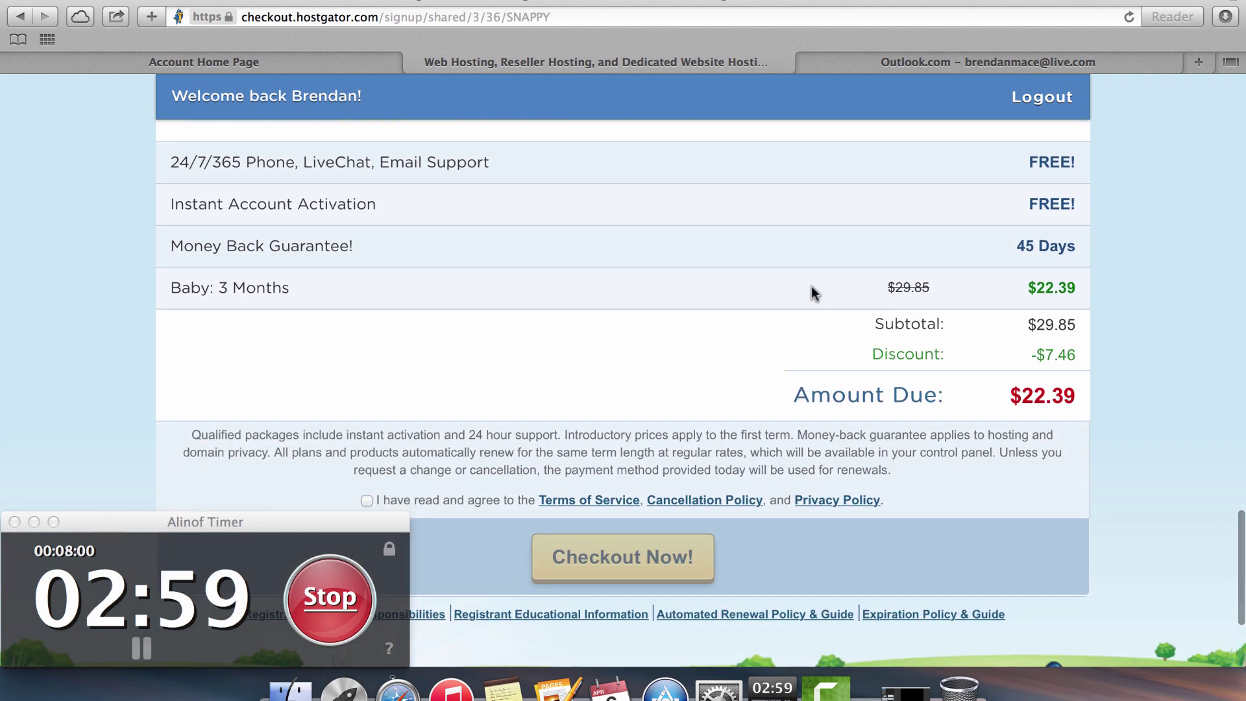
{"action": "scroll", "coordinate": [811, 286], "scroll_direction": "up", "scroll_amount": 3}
{"action": "scroll", "coordinate": [811, 285], "scroll_direction": "down", "scroll_amount": 2}
{"action": "scroll", "coordinate": [924, 383], "scroll_direction": "down", "scroll_amount": 2}
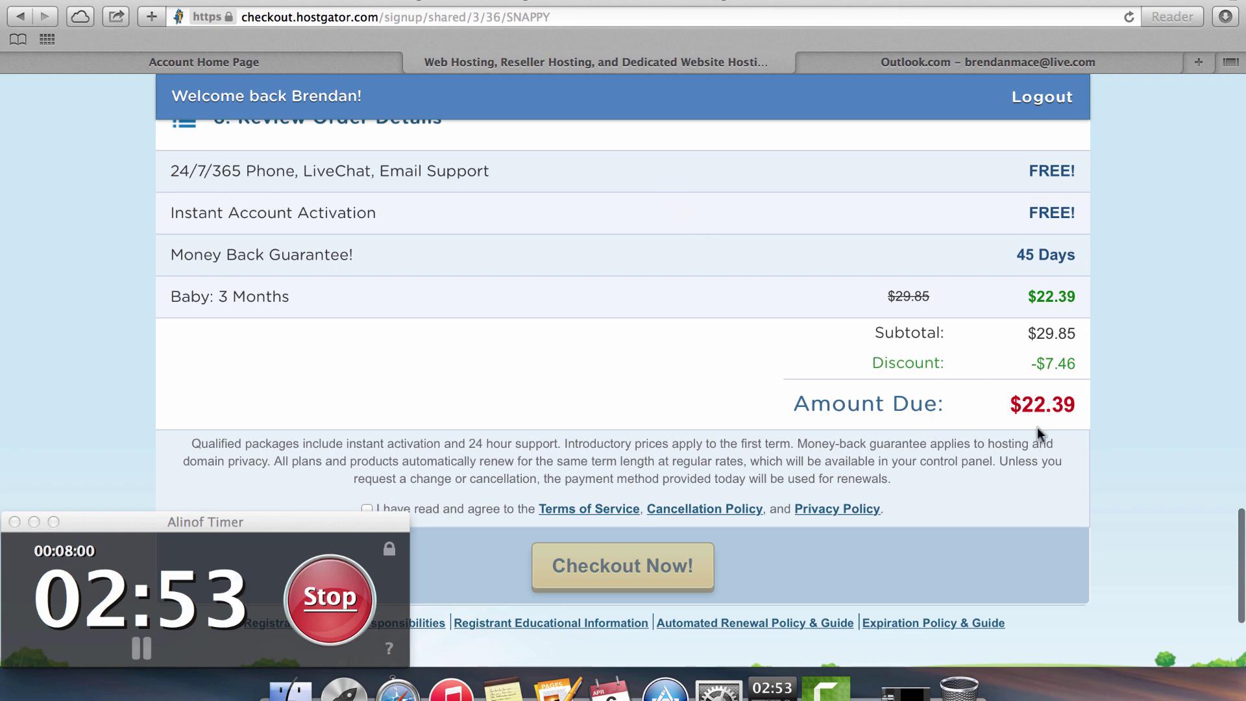
{"action": "scroll", "coordinate": [1064, 447], "scroll_direction": "down", "scroll_amount": 1}
{"action": "scroll", "coordinate": [591, 326], "scroll_direction": "down", "scroll_amount": 1}
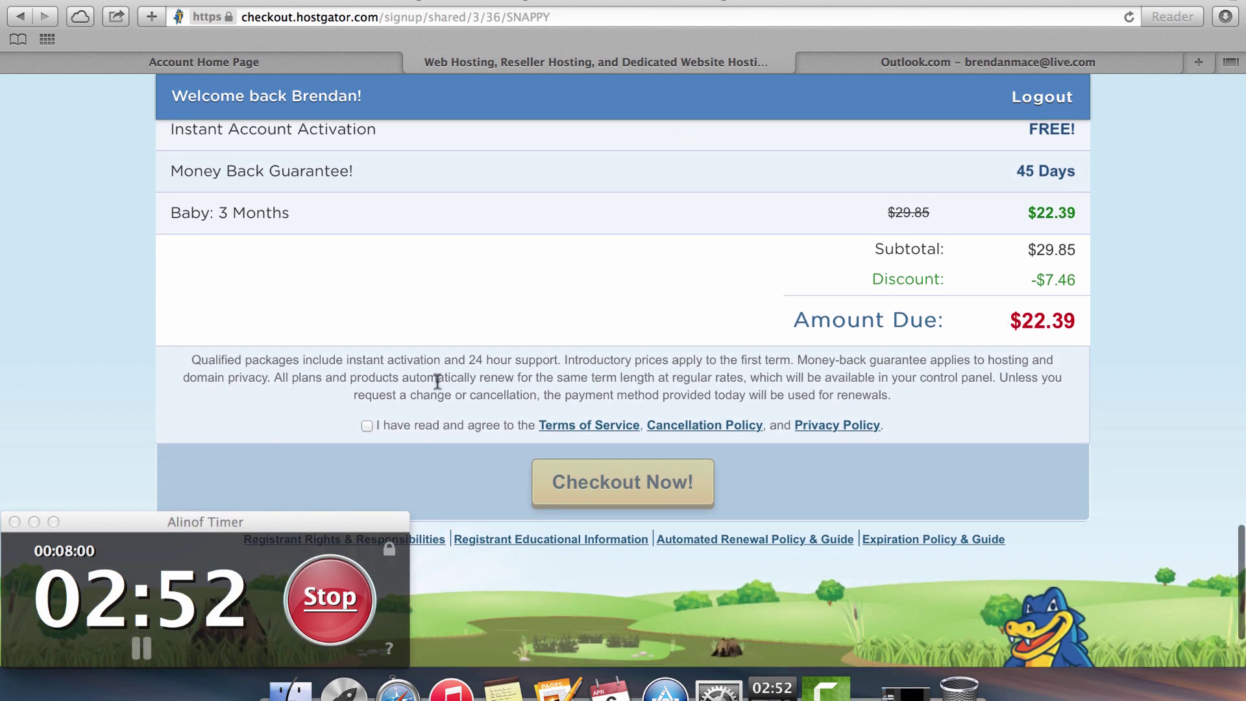
{"action": "left_click", "coordinate": [367, 425]}
{"action": "scroll", "coordinate": [524, 388], "scroll_direction": "down", "scroll_amount": 1}
{"action": "scroll", "coordinate": [524, 388], "scroll_direction": "down", "scroll_amount": 1}
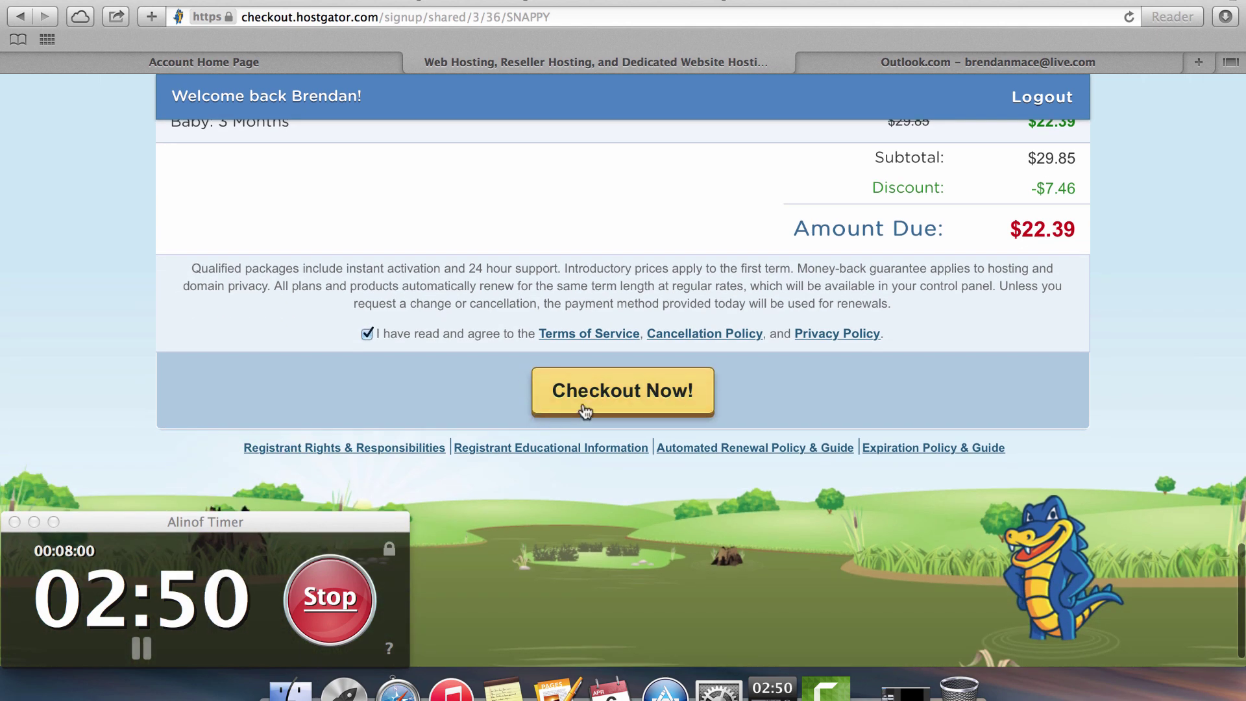
{"action": "left_click", "coordinate": [613, 391]}
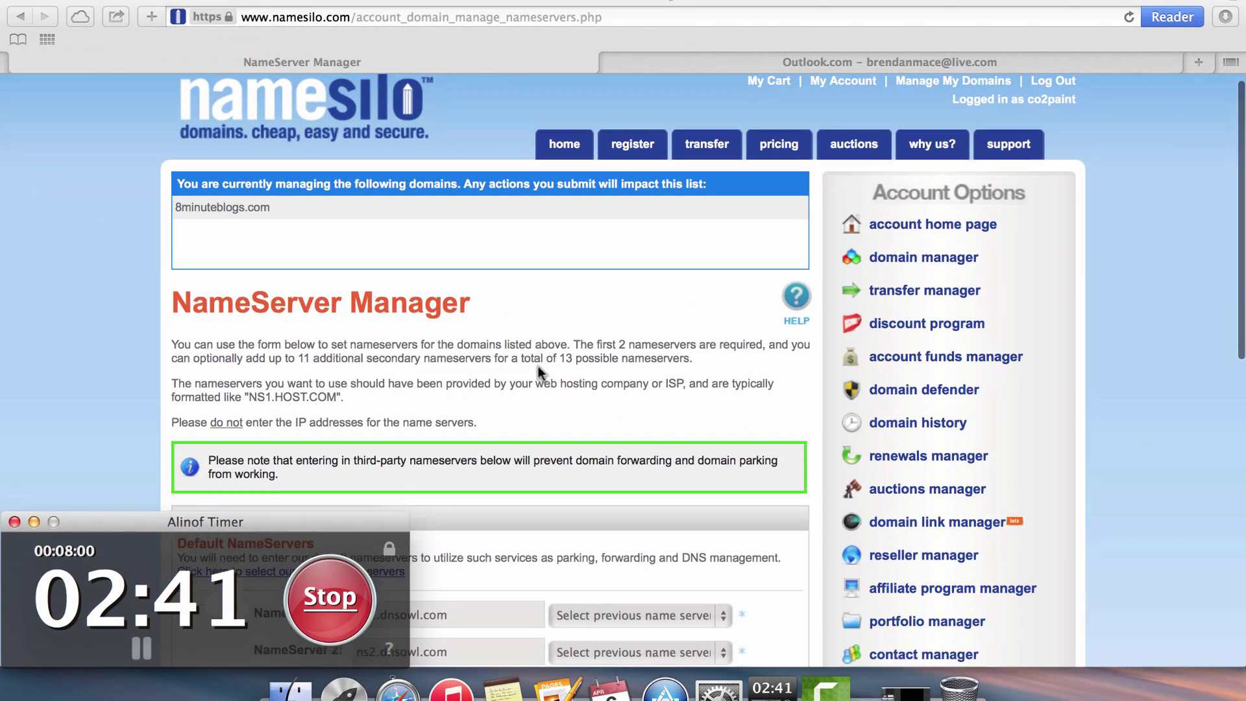
Delete the dnsowl.com entries from NameServer fields 1, 2 and 3, leaving them blank
{"action": "scroll", "coordinate": [538, 366], "scroll_direction": "down", "scroll_amount": 5}
{"action": "scroll", "coordinate": [603, 250], "scroll_direction": "down", "scroll_amount": 1}
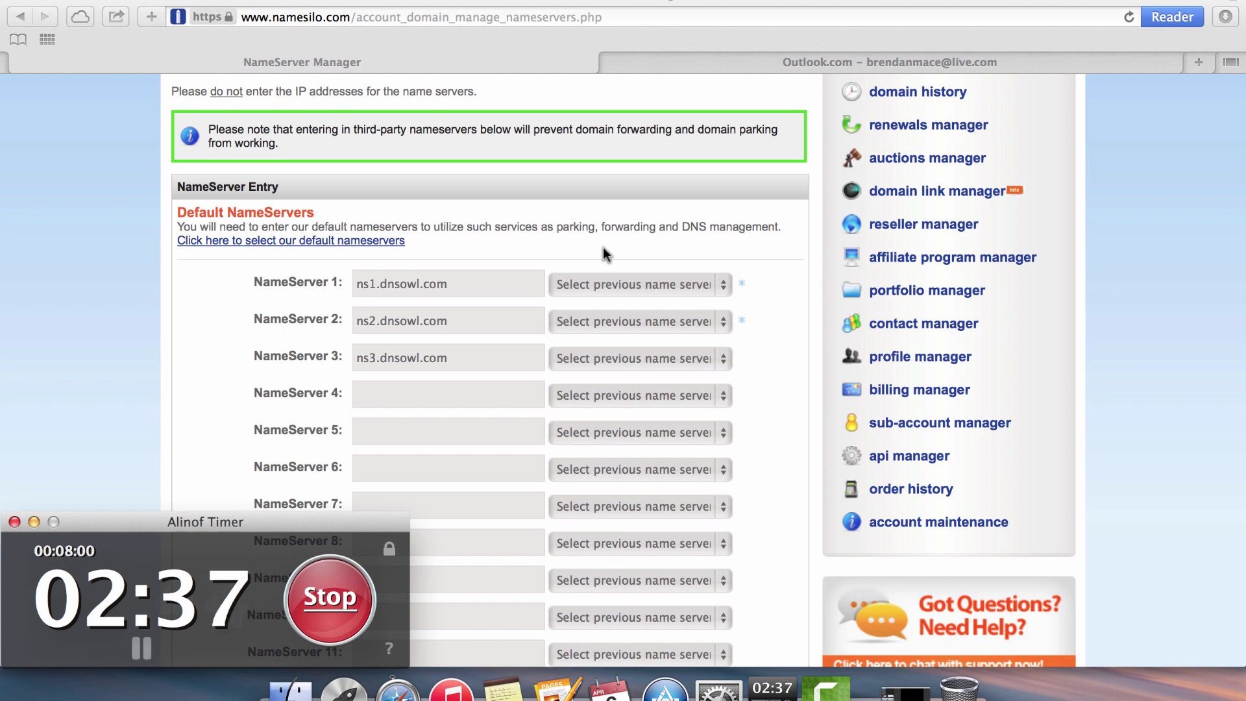
{"action": "scroll", "coordinate": [484, 250], "scroll_direction": "up", "scroll_amount": 3}
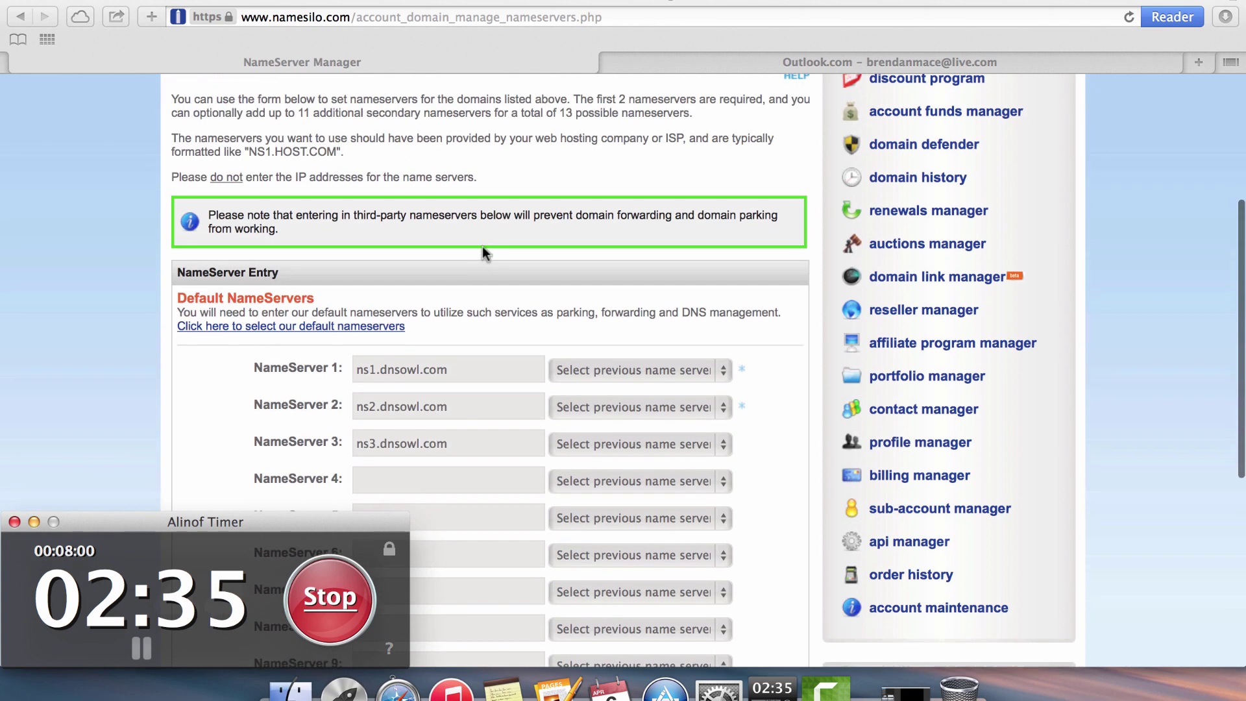
{"action": "scroll", "coordinate": [483, 250], "scroll_direction": "down", "scroll_amount": 4}
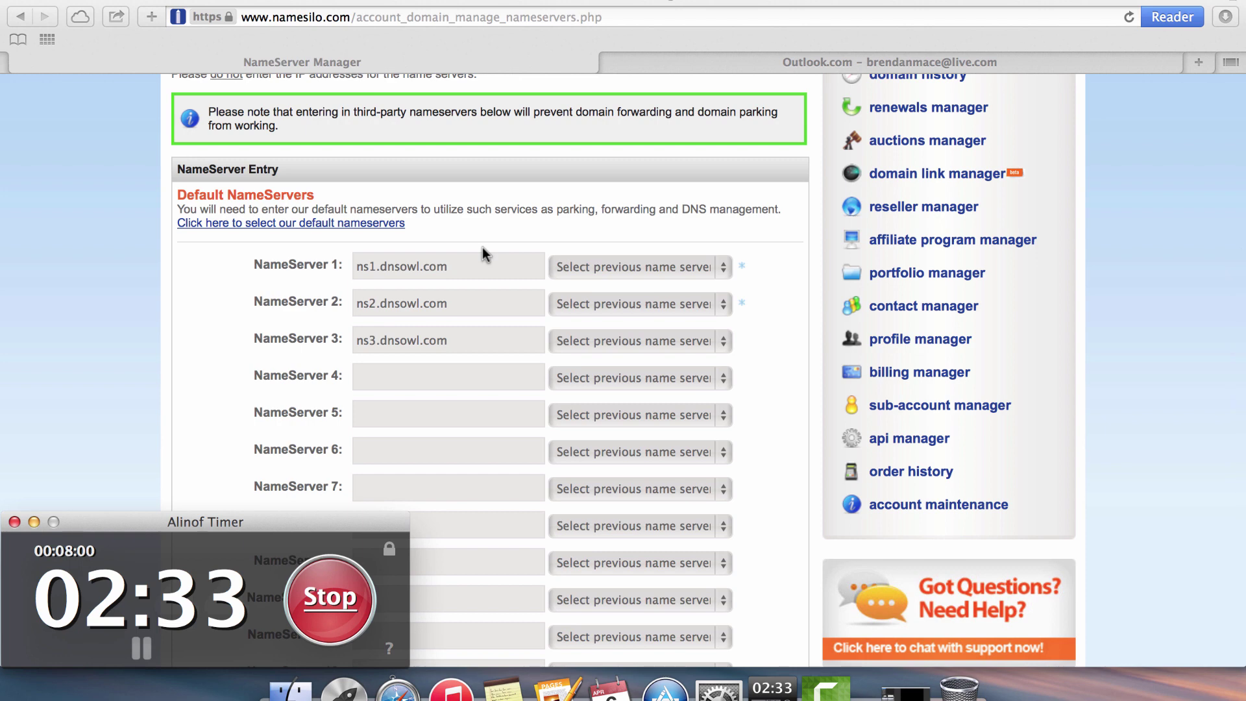
{"action": "triple_click", "coordinate": [473, 304]}
{"action": "double_click", "coordinate": [478, 265]}
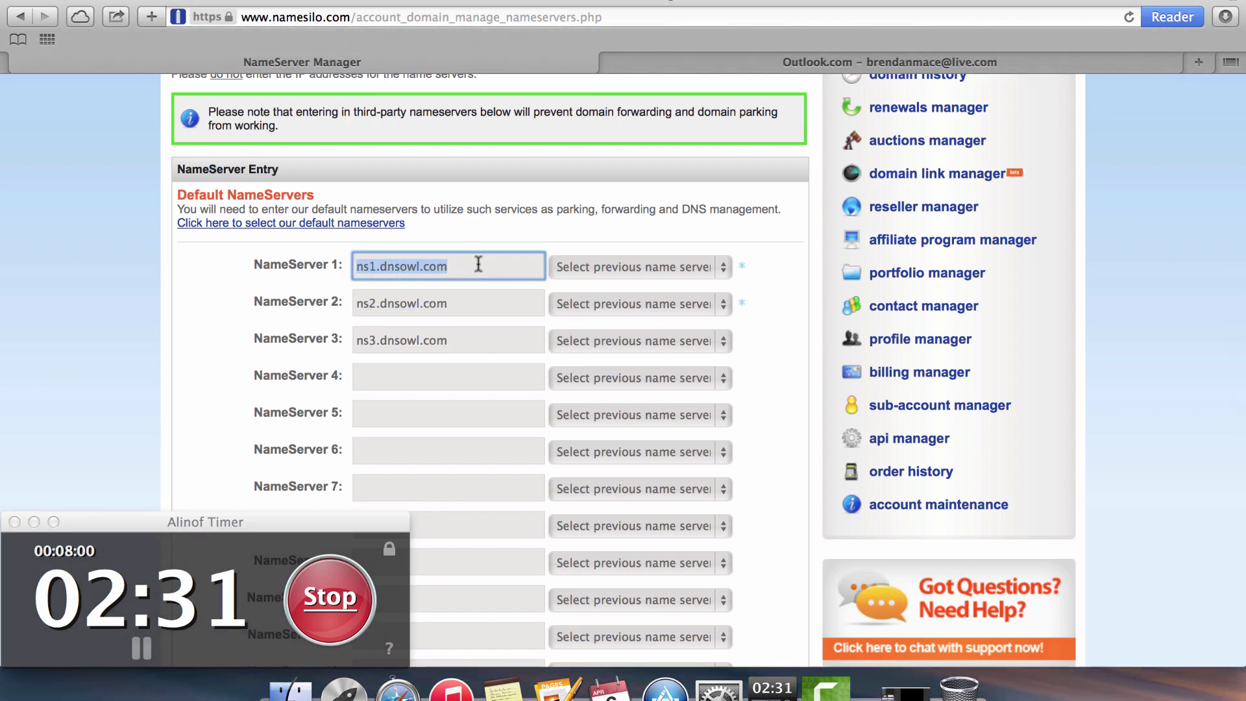
{"action": "key", "text": "BackSpace"}
{"action": "triple_click", "coordinate": [517, 305]}
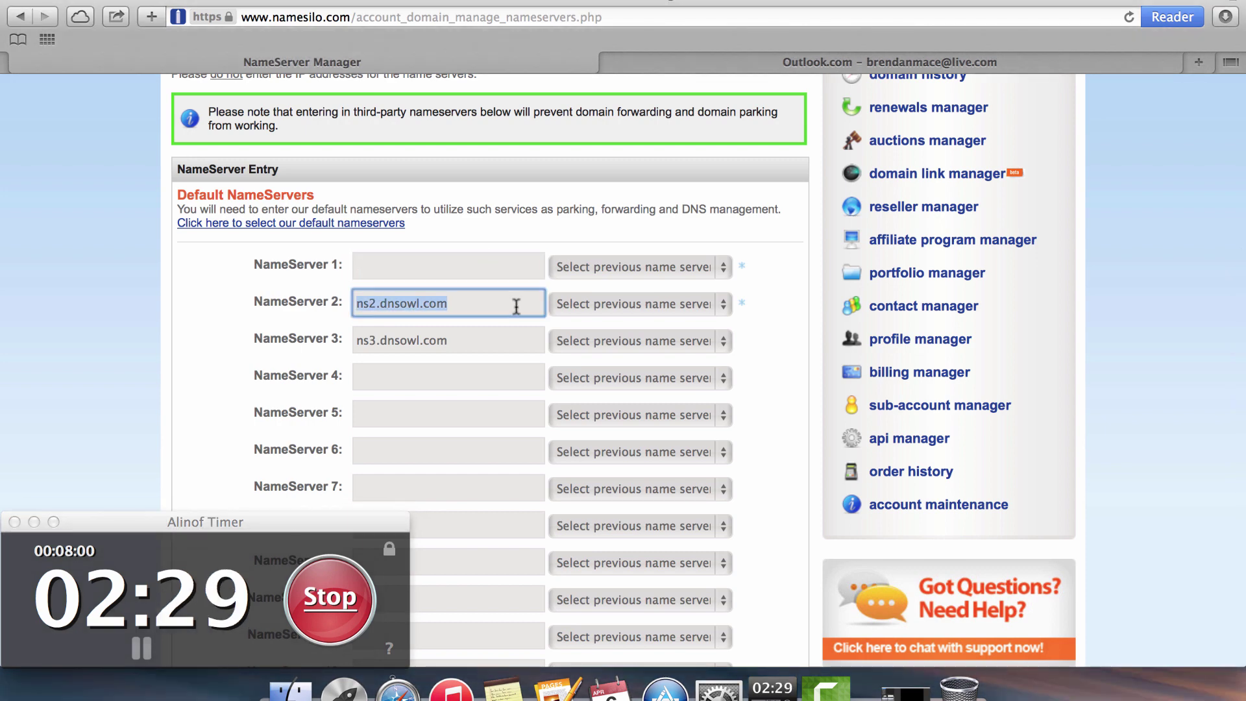
{"action": "key", "text": "BackSpace"}
{"action": "double_click", "coordinate": [474, 343]}
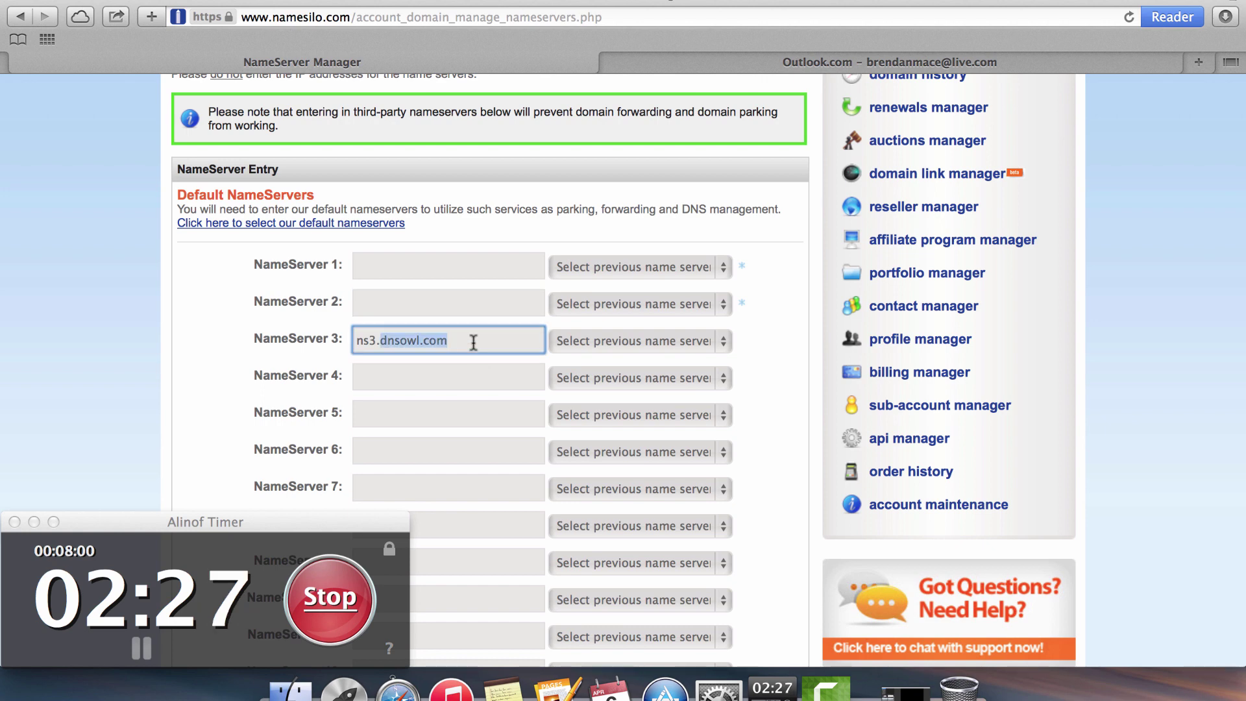
{"action": "triple_click", "coordinate": [473, 343]}
{"action": "key", "text": "BackSpace"}
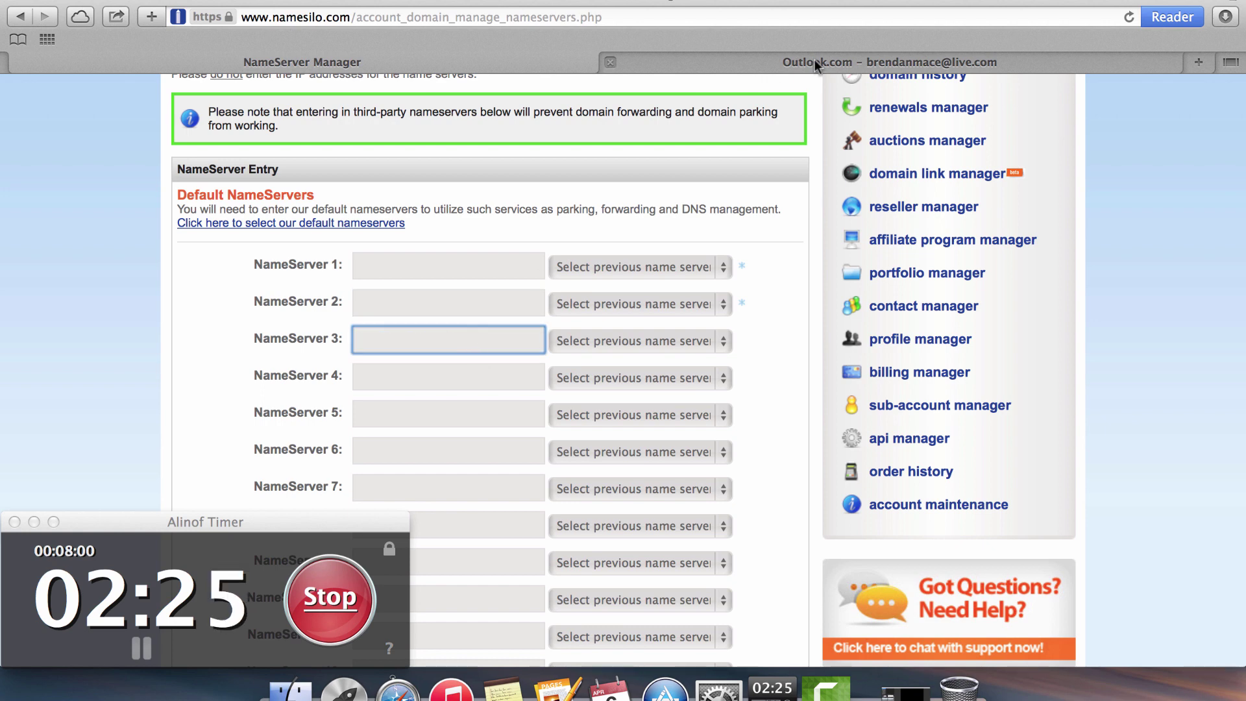
Copy ns3697.hostgator.com from the HostGator email into NameSilo's NameServer 1 field
{"action": "left_click", "coordinate": [814, 59]}
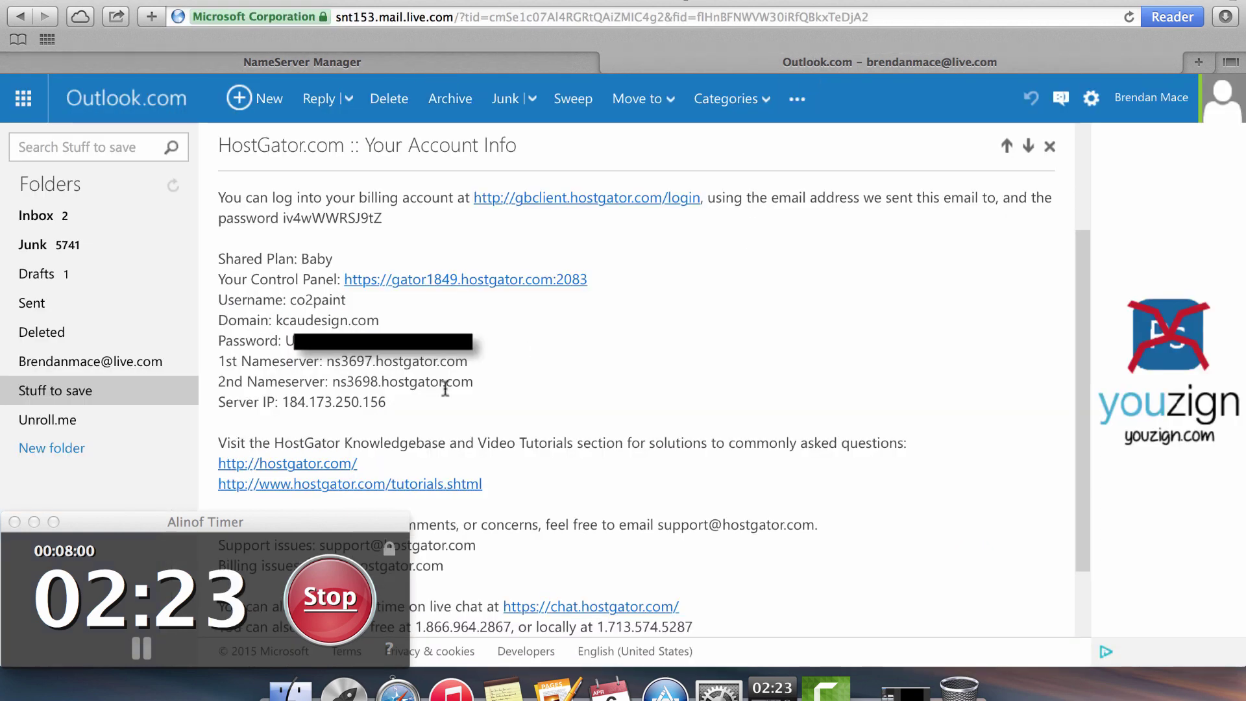
{"action": "left_click_drag", "start_coordinate": [497, 361], "coordinate": [329, 365]}
{"action": "key", "text": "super+c"}
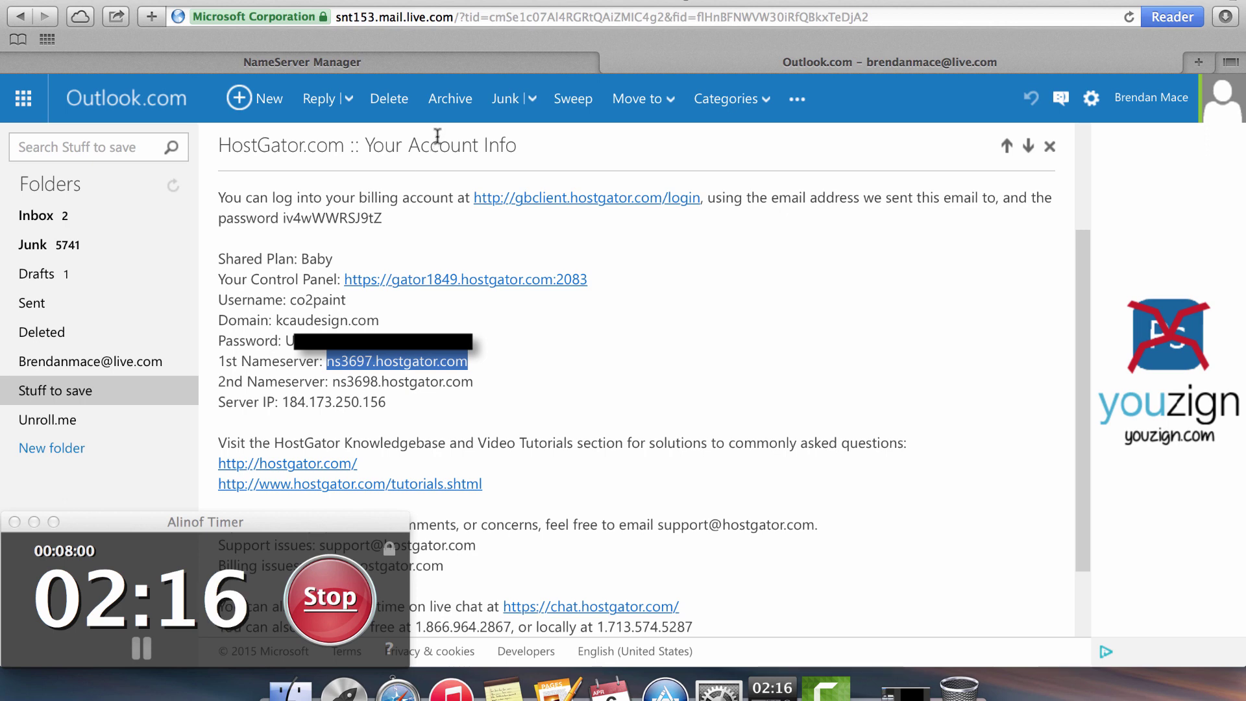
{"action": "left_click", "coordinate": [465, 60]}
{"action": "left_click", "coordinate": [409, 260]}
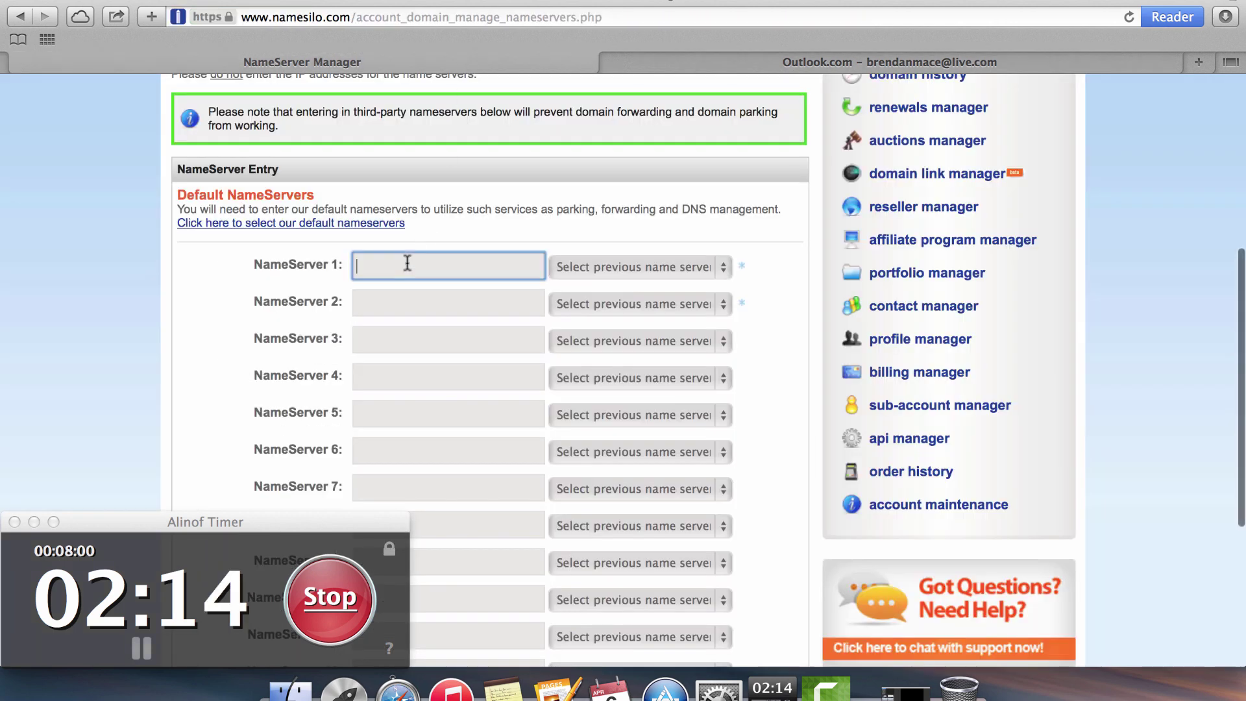
{"action": "key", "text": "super+v"}
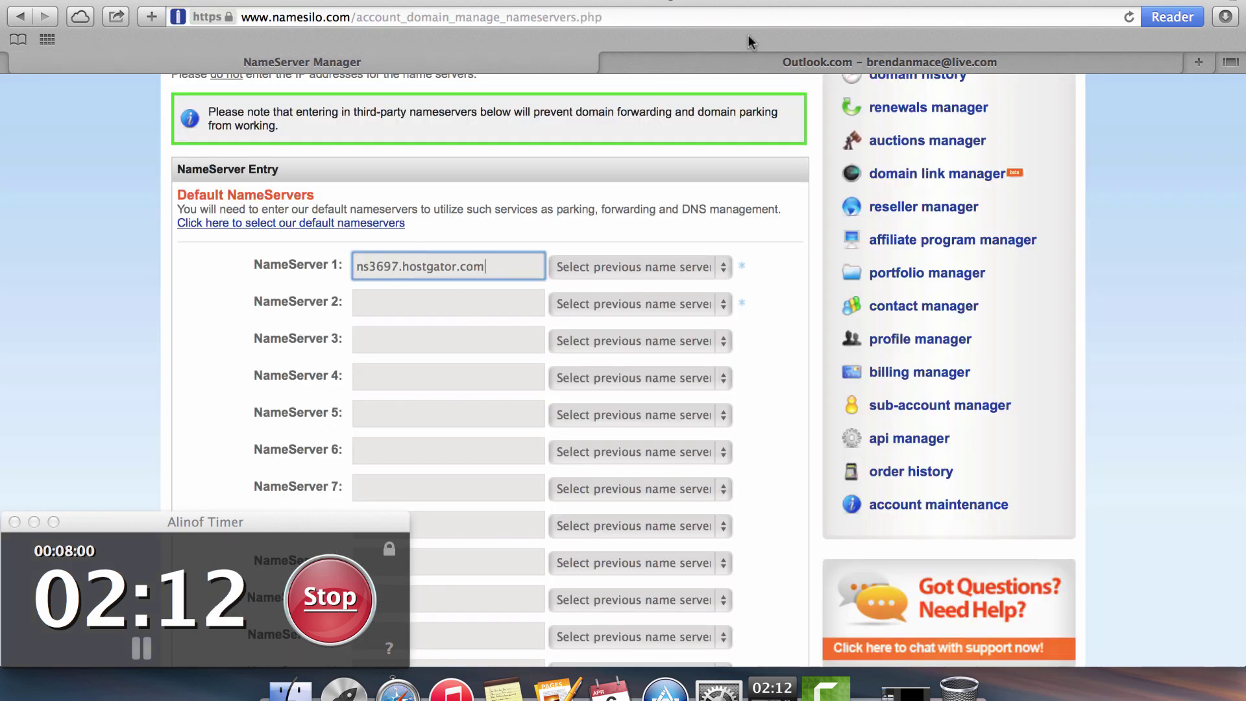
Copy ns3698.hostgator.com from the email into NameServer 2
{"action": "left_click", "coordinate": [729, 60]}
{"action": "left_click", "coordinate": [471, 381]}
{"action": "left_click_drag", "start_coordinate": [470, 381], "coordinate": [338, 381]}
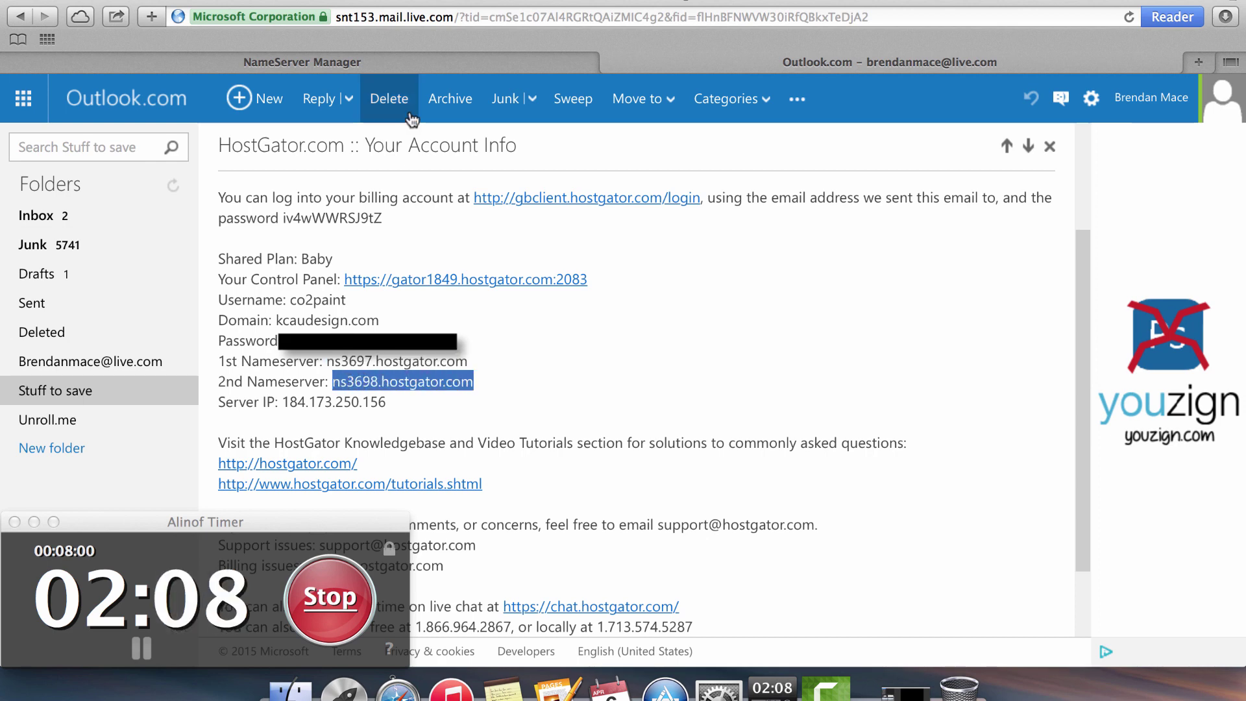
{"action": "left_click", "coordinate": [425, 60]}
{"action": "left_click", "coordinate": [456, 297]}
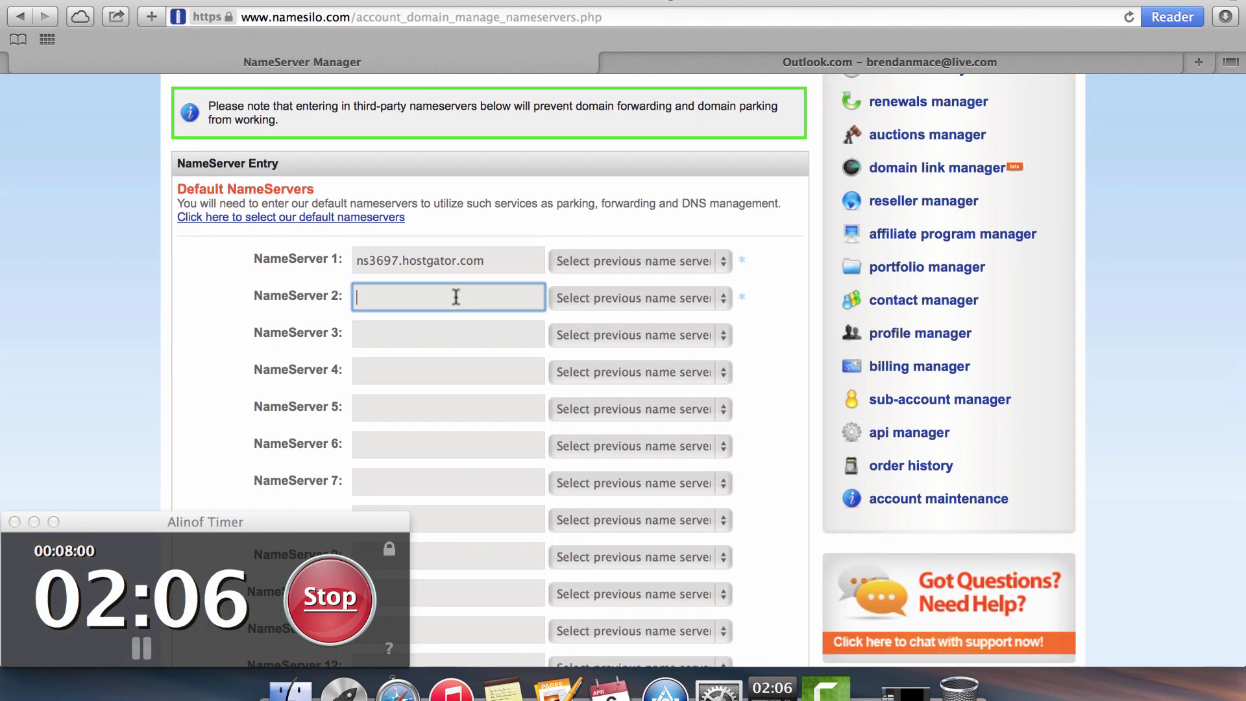
{"action": "type", "text": "ns3698.hostgator.com"}
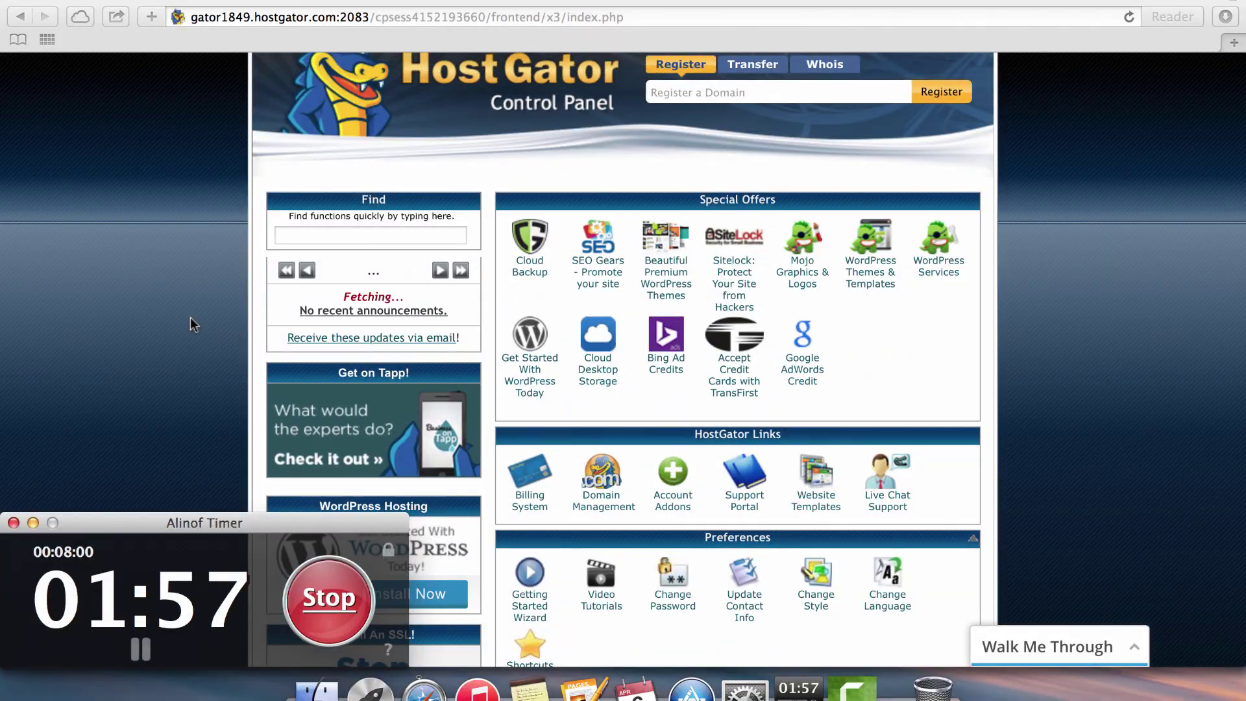
Launch WordPress QuickInstall from 'Get Started With WordPress Today' under Special Offers on the cPanel home
{"action": "scroll", "coordinate": [985, 343], "scroll_direction": "down", "scroll_amount": 3}
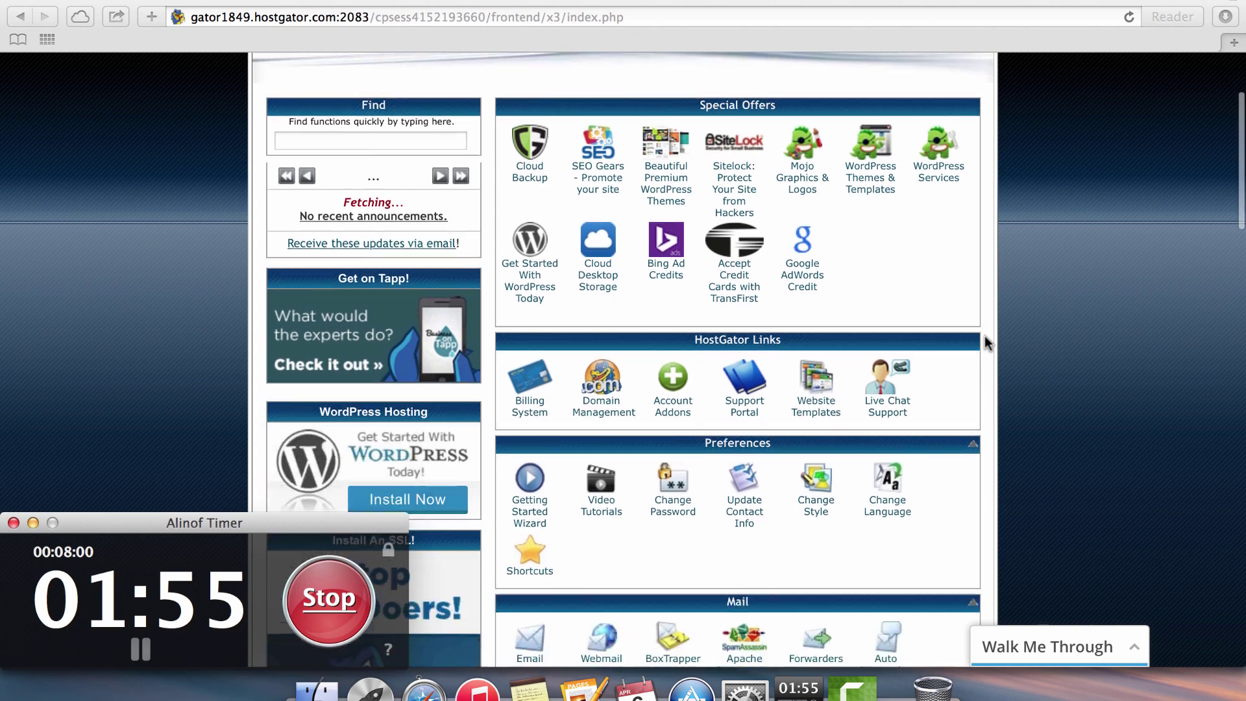
{"action": "scroll", "coordinate": [885, 295], "scroll_direction": "up", "scroll_amount": 5}
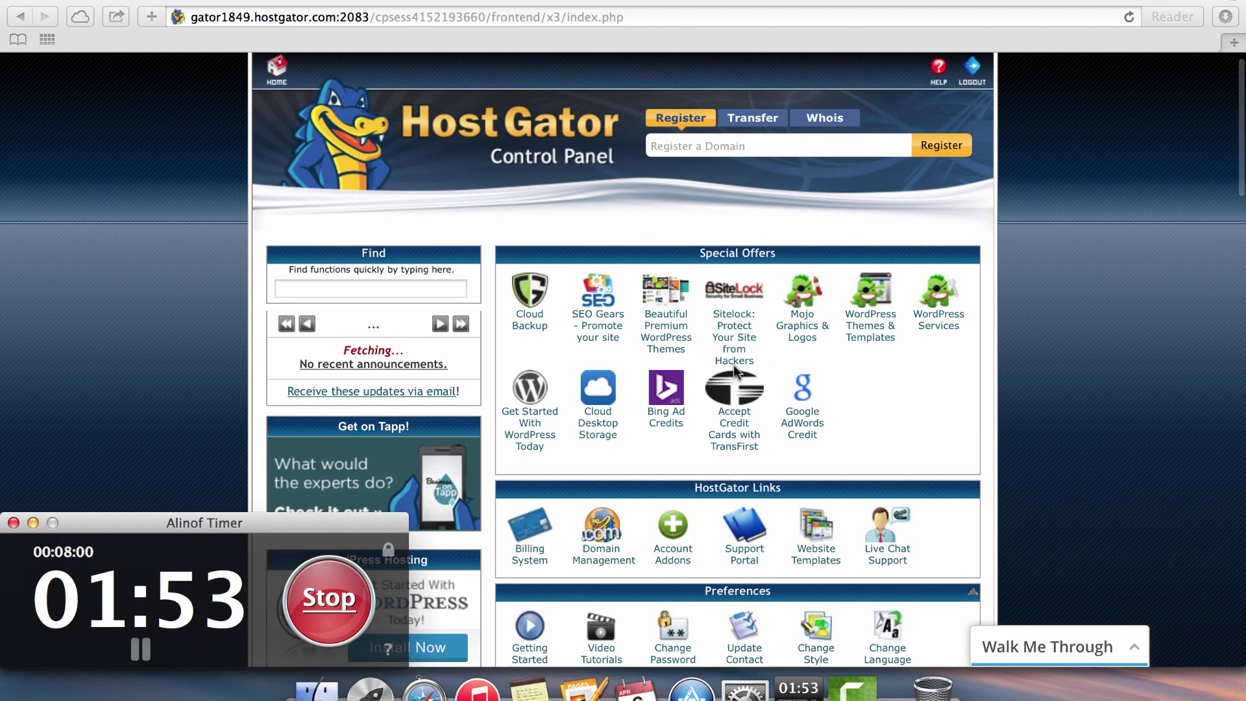
{"action": "scroll", "coordinate": [900, 388], "scroll_direction": "down", "scroll_amount": 2}
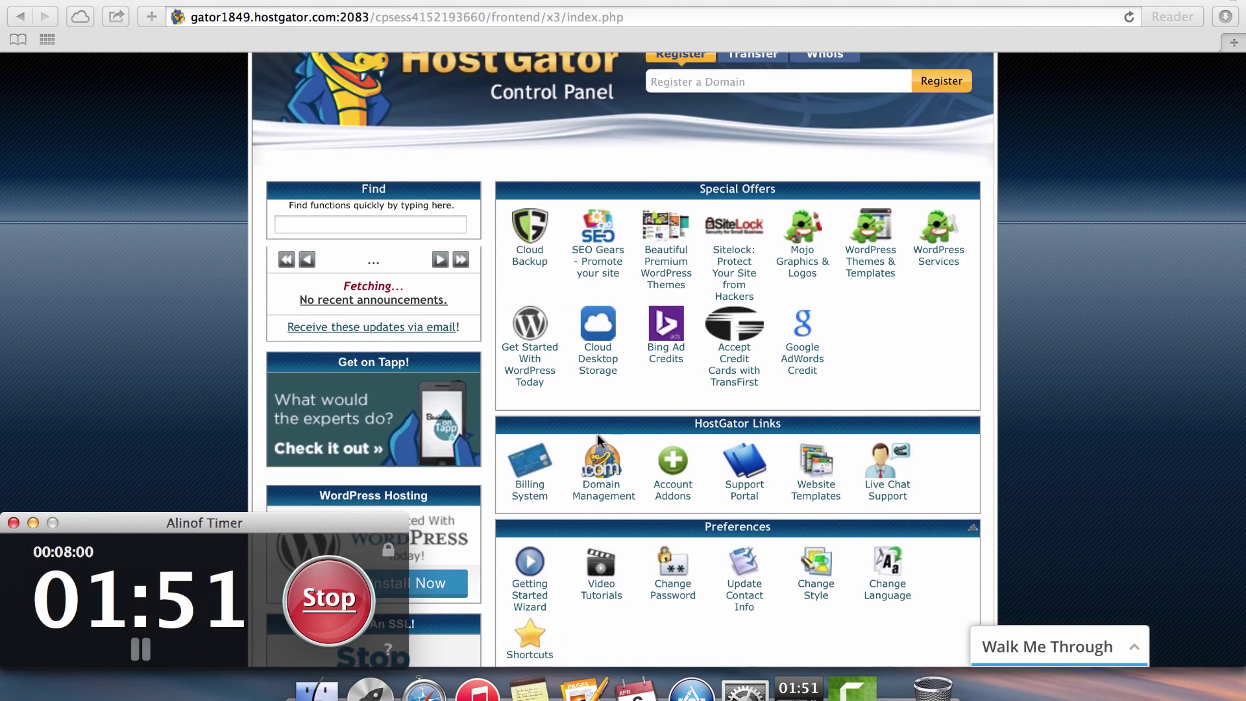
{"action": "scroll", "coordinate": [584, 389], "scroll_direction": "down", "scroll_amount": 2}
{"action": "left_click", "coordinate": [587, 316]}
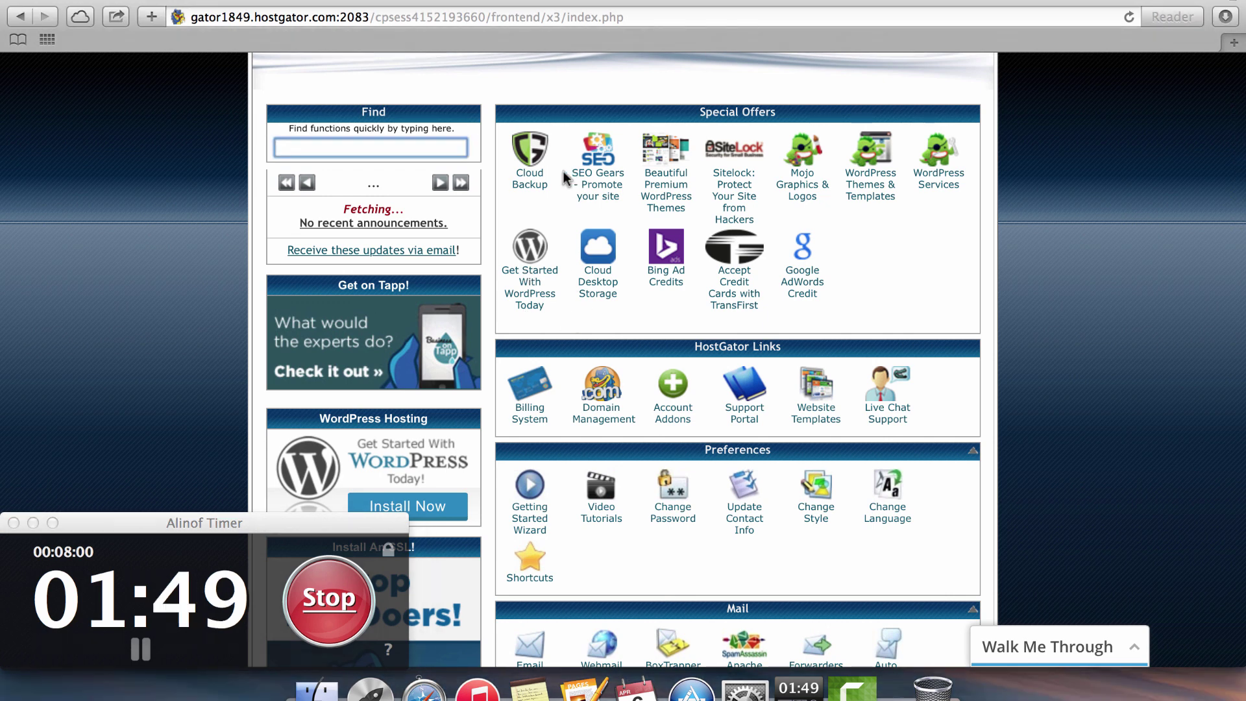
{"action": "left_click", "coordinate": [530, 297]}
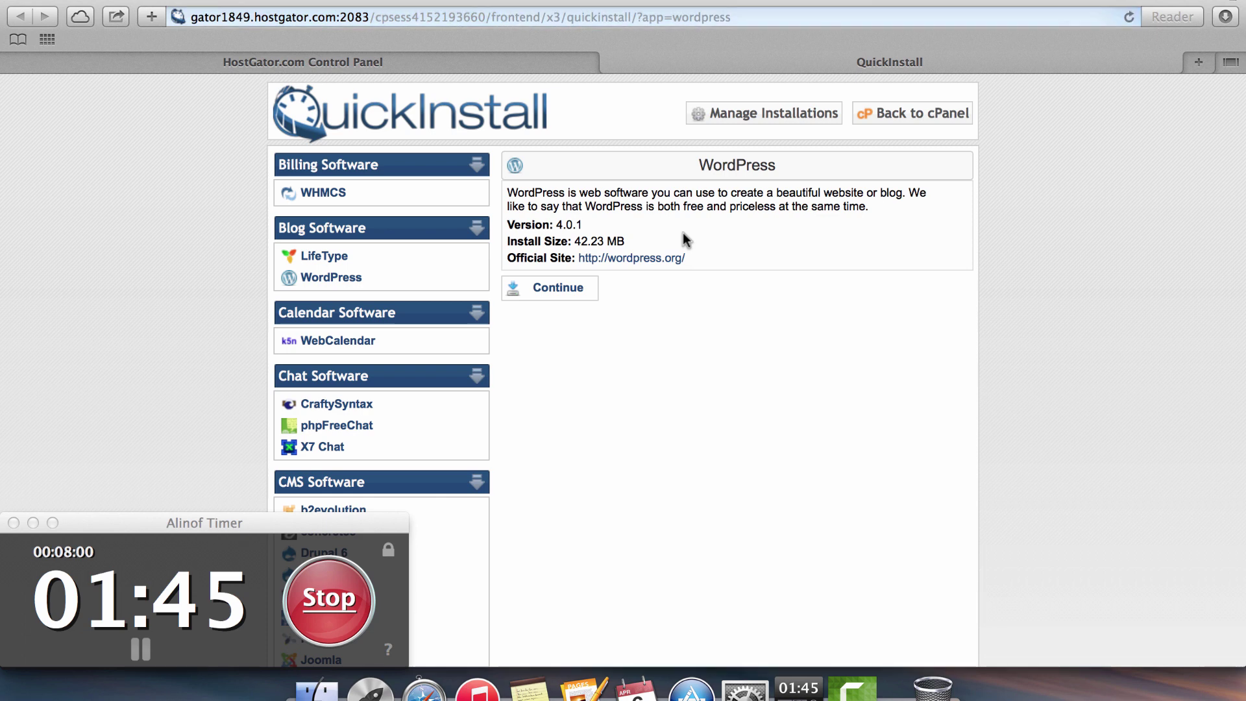
Continue to the Install WordPress form and choose 8minuteblogs.com as the domain
{"action": "left_click", "coordinate": [556, 287]}
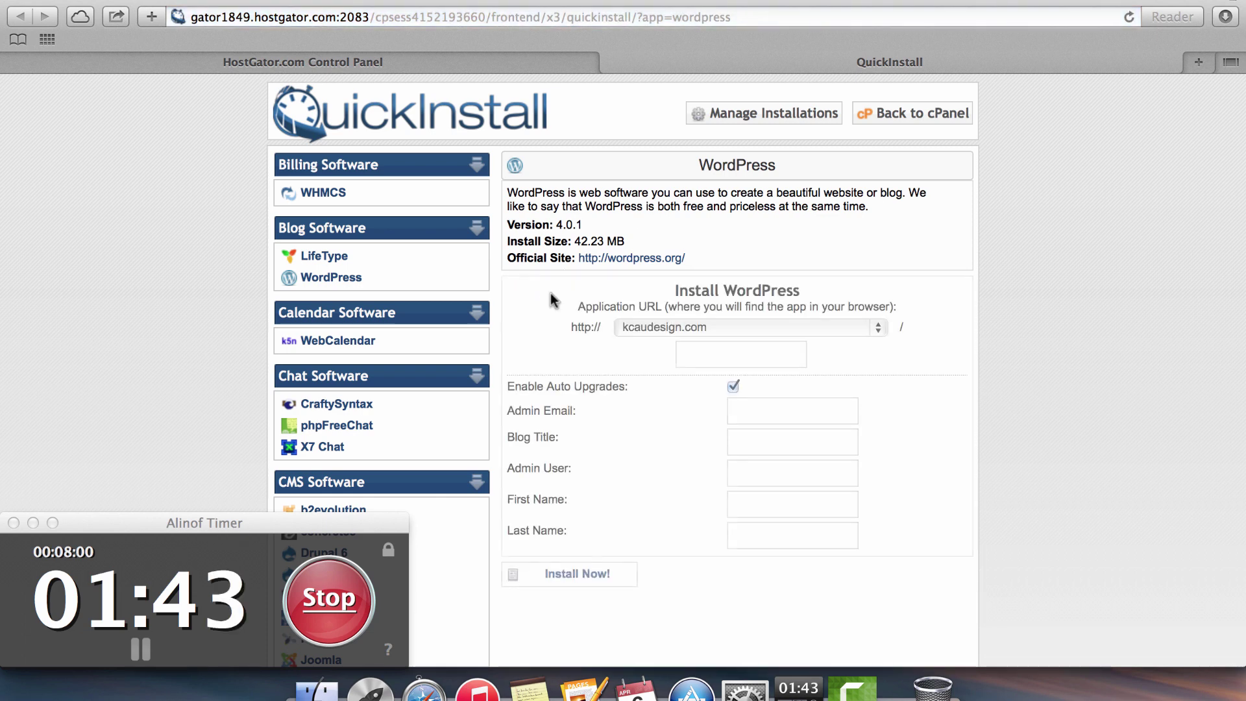
{"action": "scroll", "coordinate": [690, 376], "scroll_direction": "down", "scroll_amount": 1}
{"action": "left_click", "coordinate": [668, 293]}
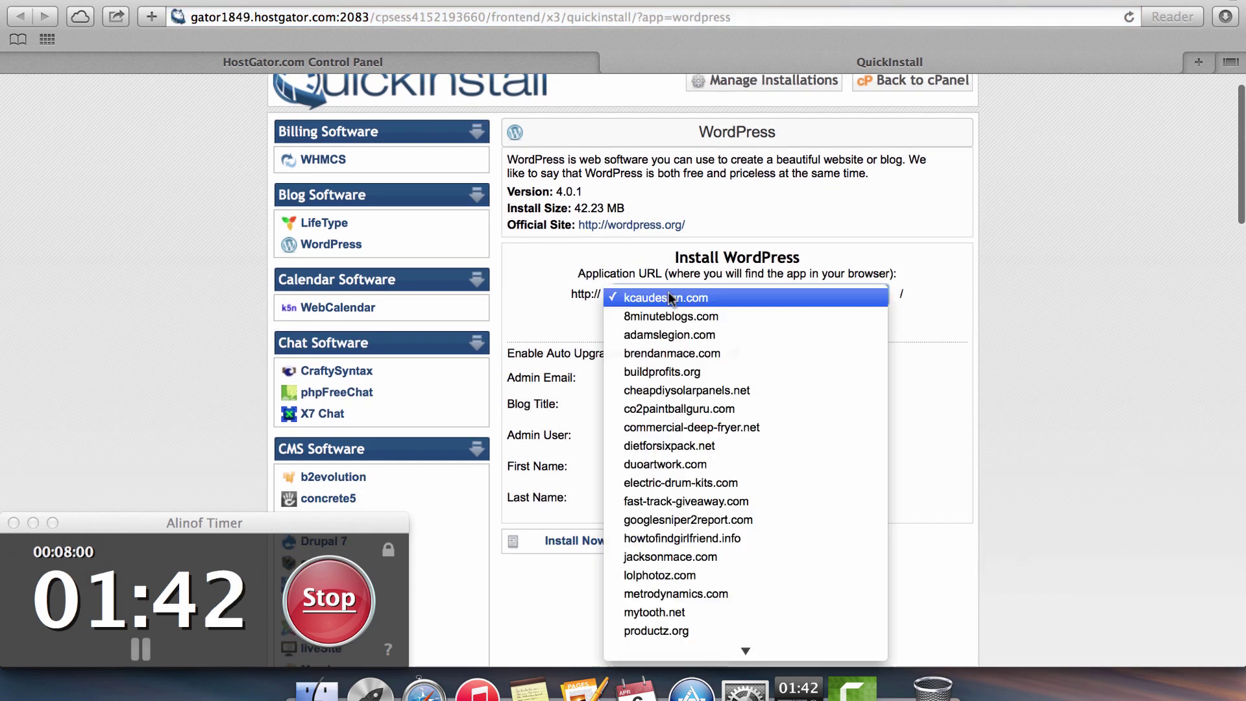
{"action": "left_click", "coordinate": [700, 316]}
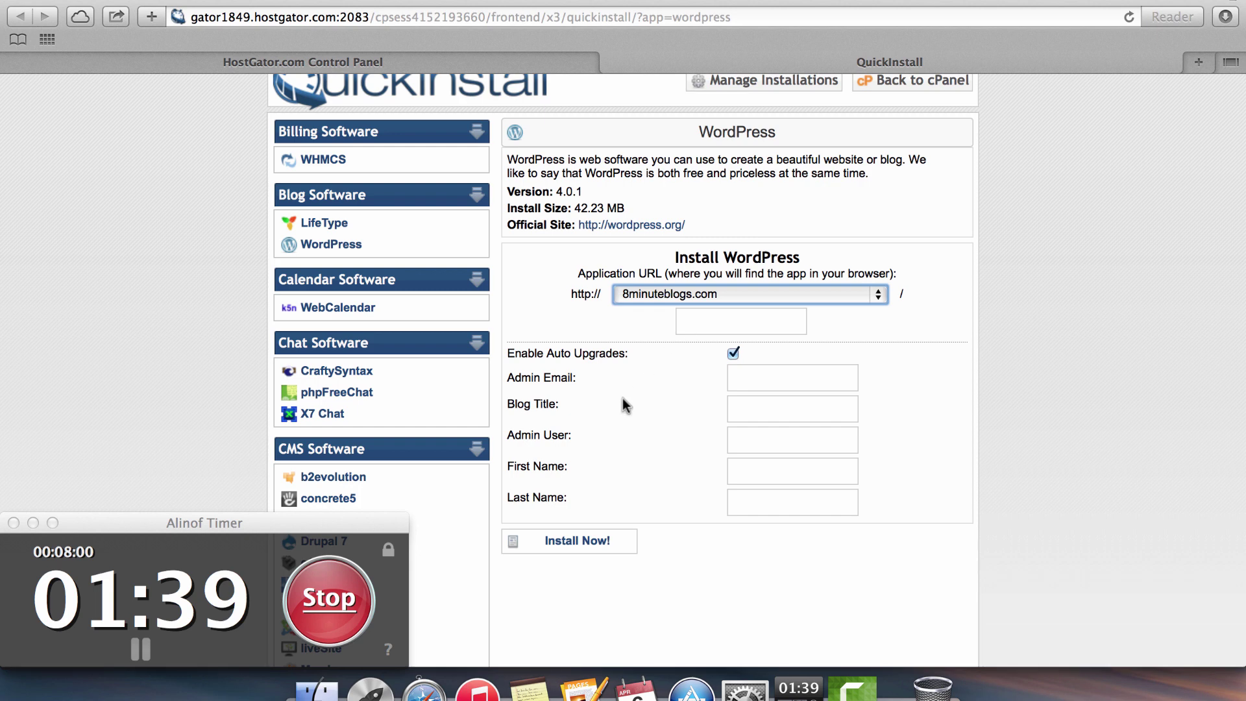
Fill in admin e-mail, title '8 Minute Blogs', user 'admin', the admin's first and last name, then install
{"action": "scroll", "coordinate": [621, 398], "scroll_direction": "down", "scroll_amount": 3}
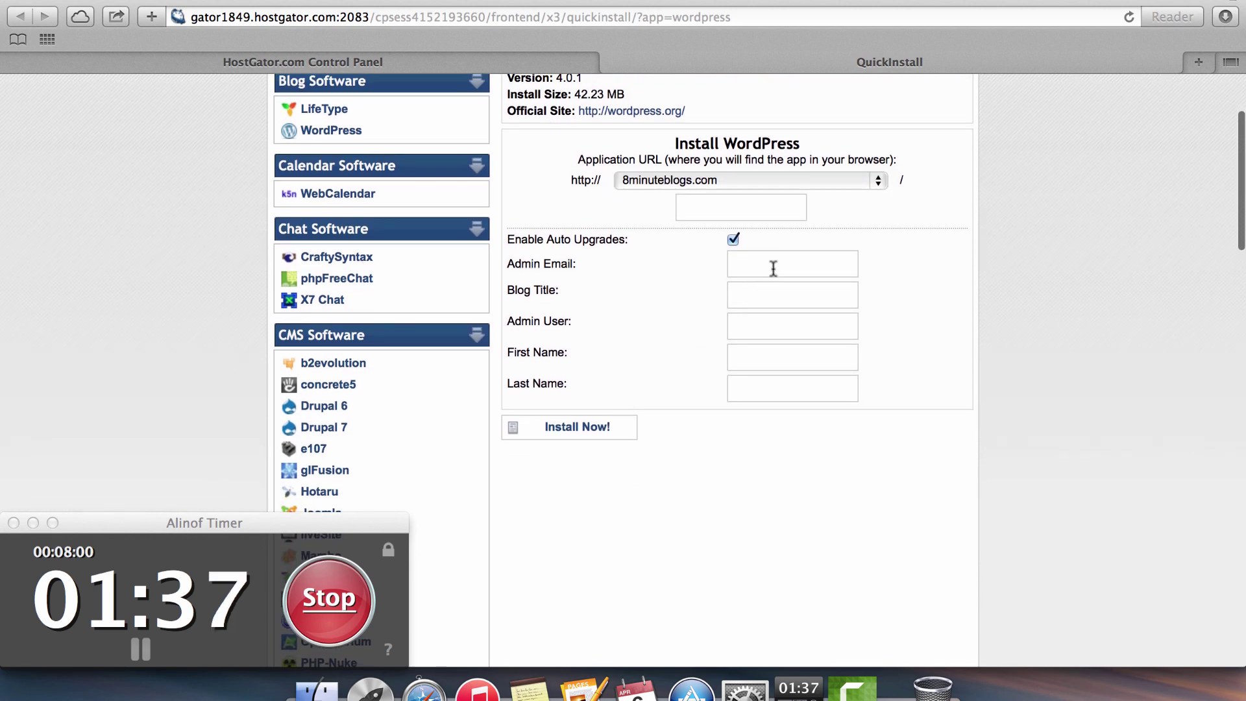
{"action": "left_click", "coordinate": [772, 267]}
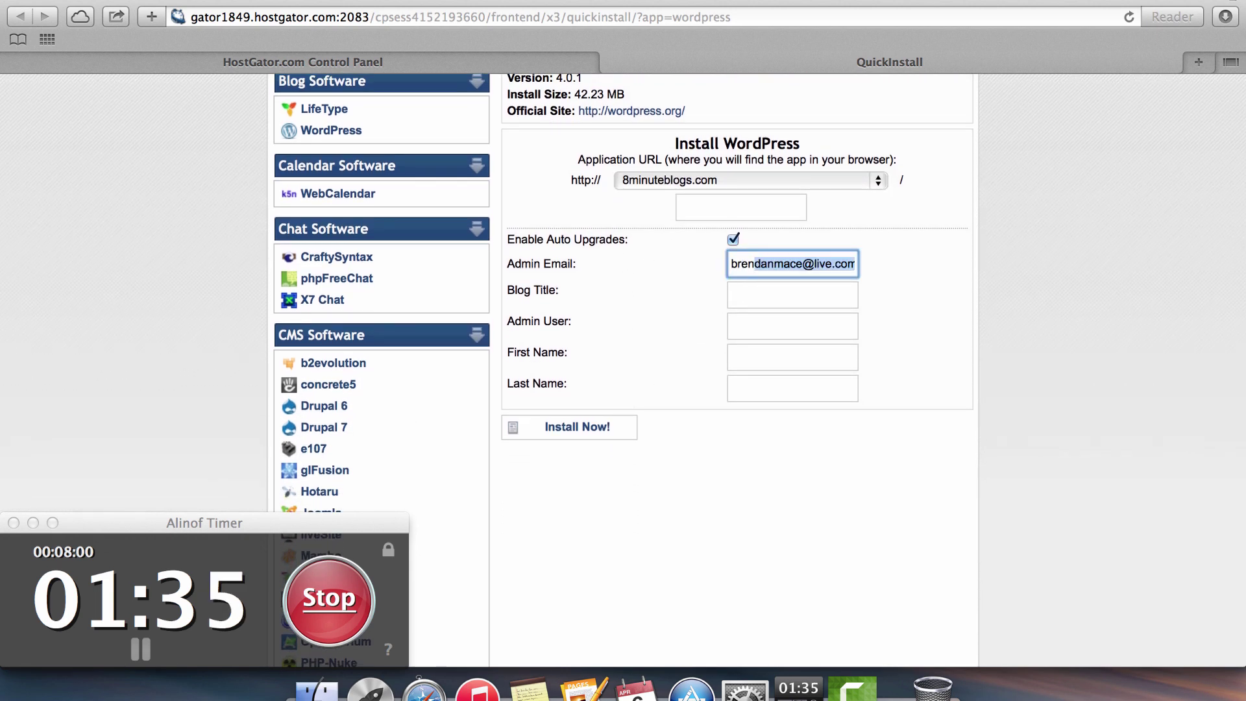
{"action": "left_click", "coordinate": [775, 300]}
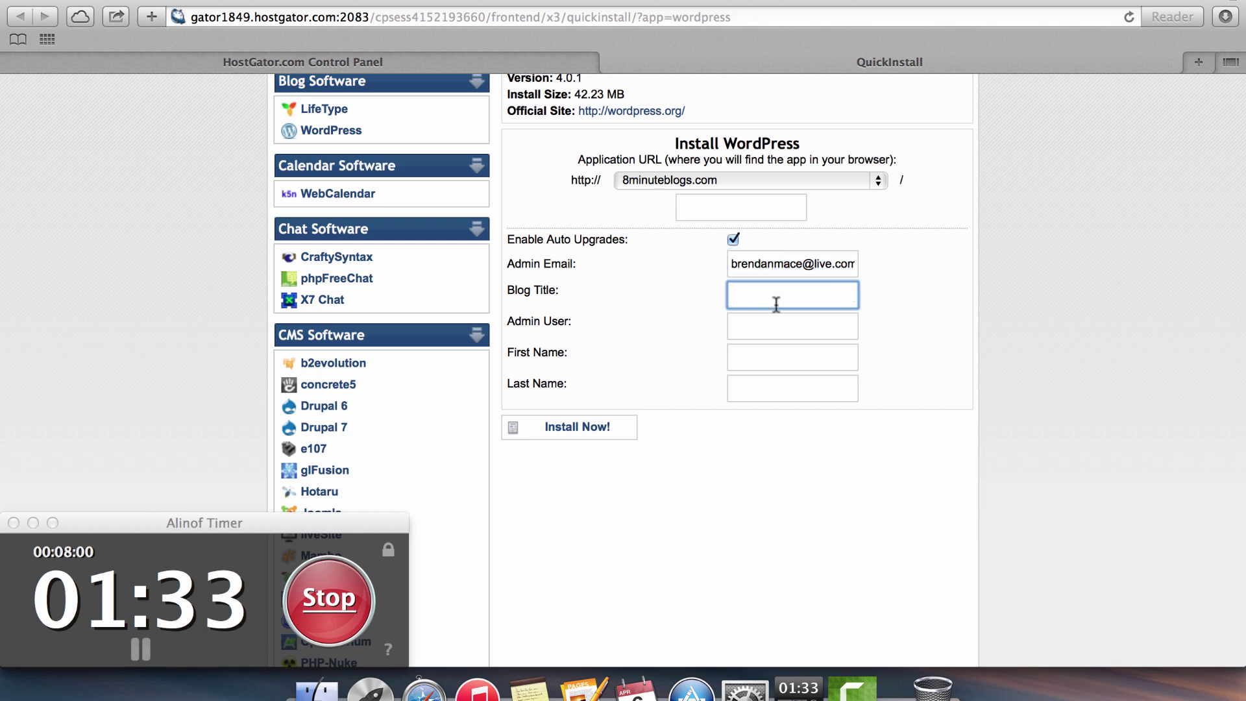
{"action": "type", "text": "8 Minute Blogs"}
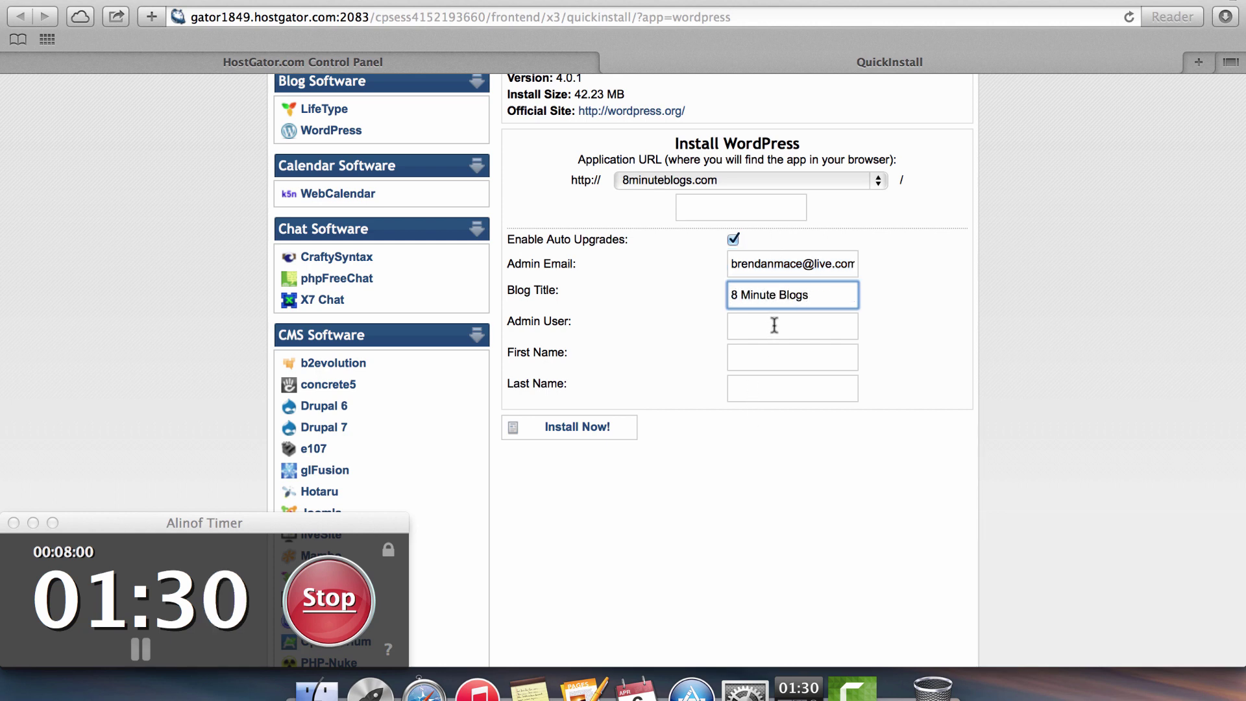
{"action": "left_click", "coordinate": [773, 325]}
{"action": "type", "text": "admn"}
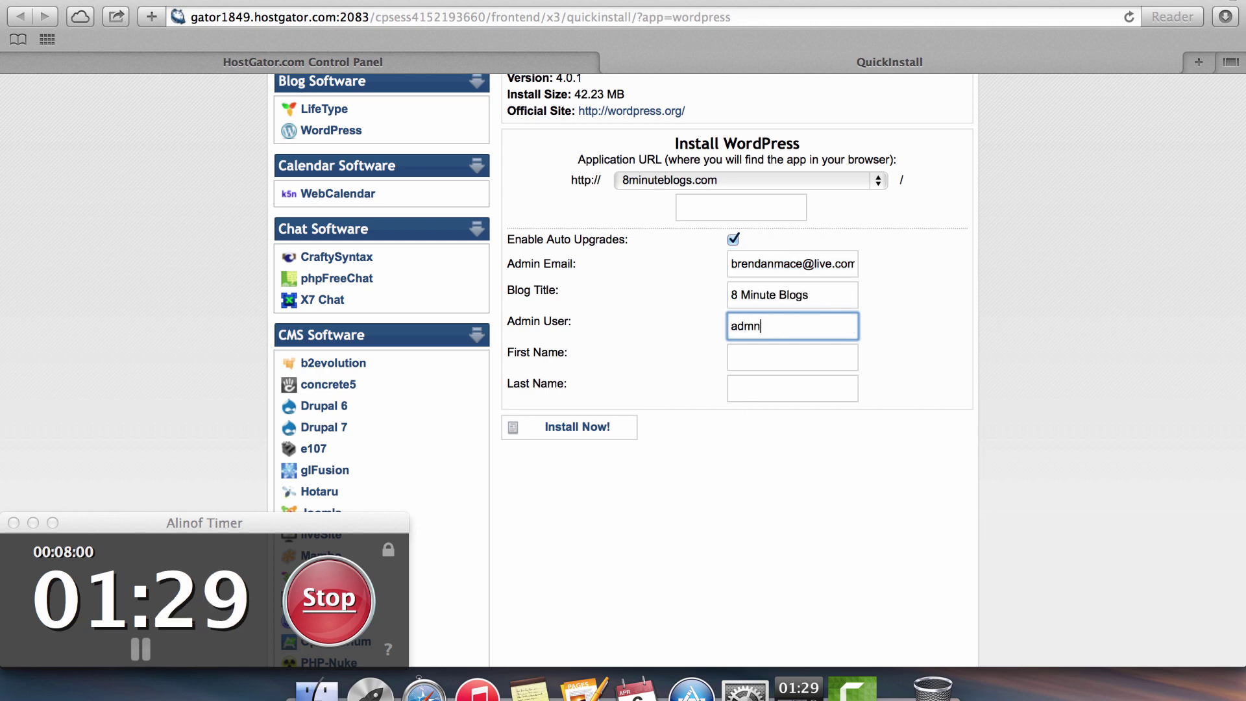
{"action": "type", "text": "in"}
{"action": "key", "text": "Tab"}
{"action": "type", "text": "Brendan"}
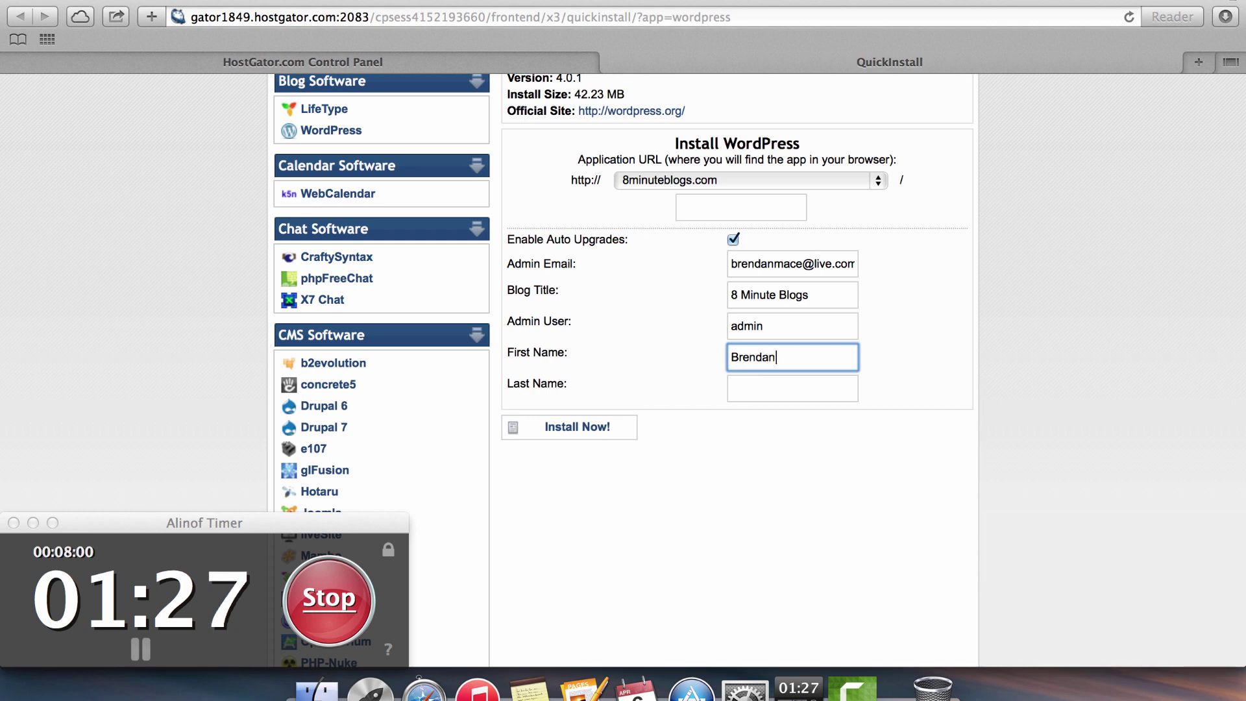
{"action": "key", "text": "Tab"}
{"action": "type", "text": "Mace"}
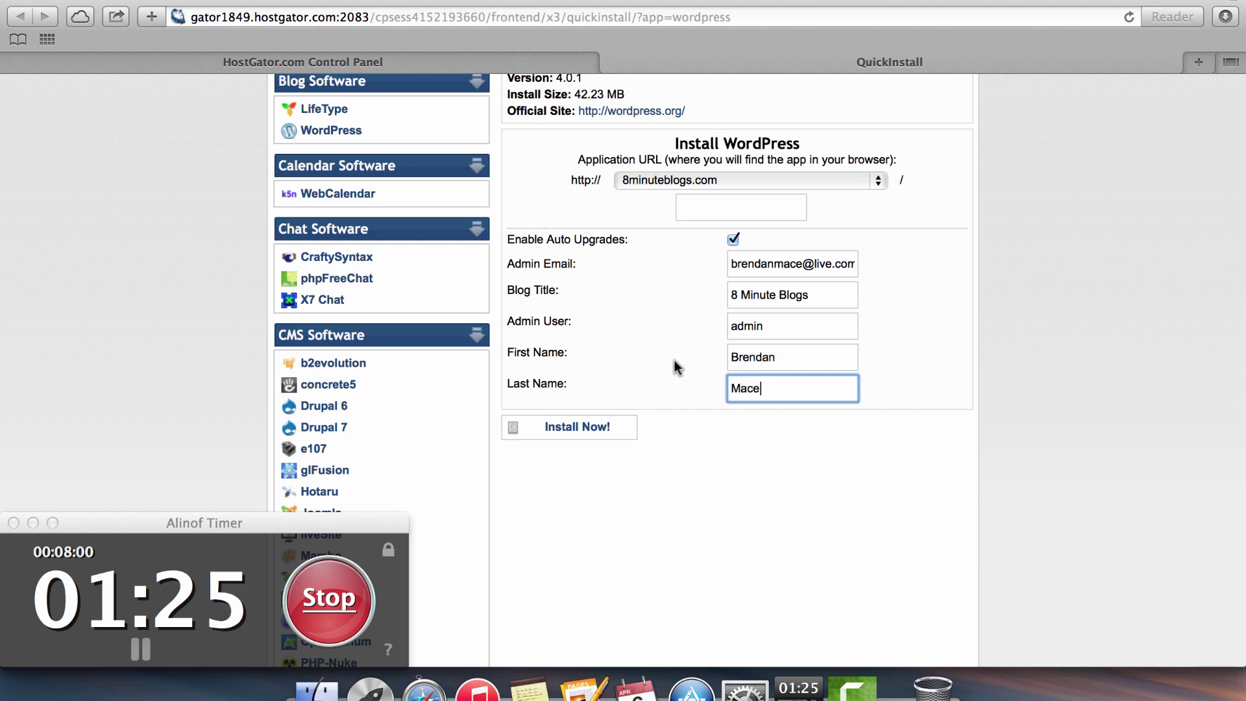
{"action": "left_click", "coordinate": [579, 429]}
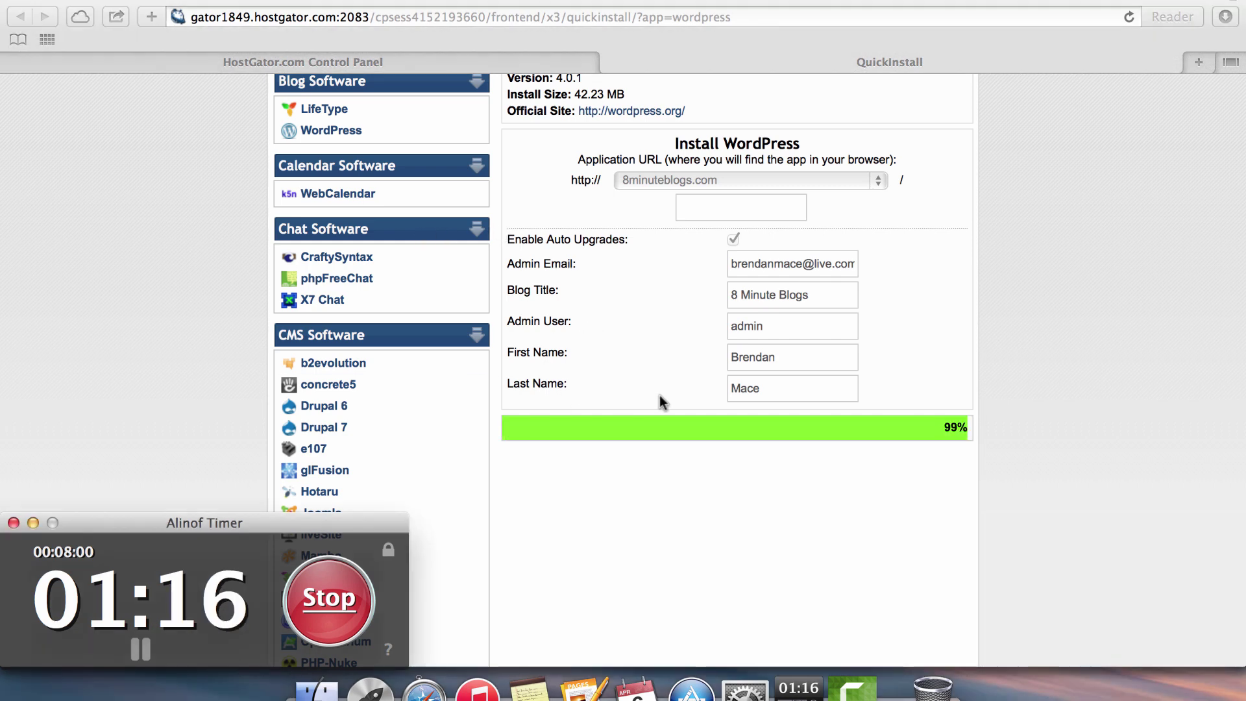
Follow the Admin Area link on the Congratulations page and log in with the prefilled admin credentials
{"action": "scroll", "coordinate": [672, 439], "scroll_direction": "down", "scroll_amount": 5}
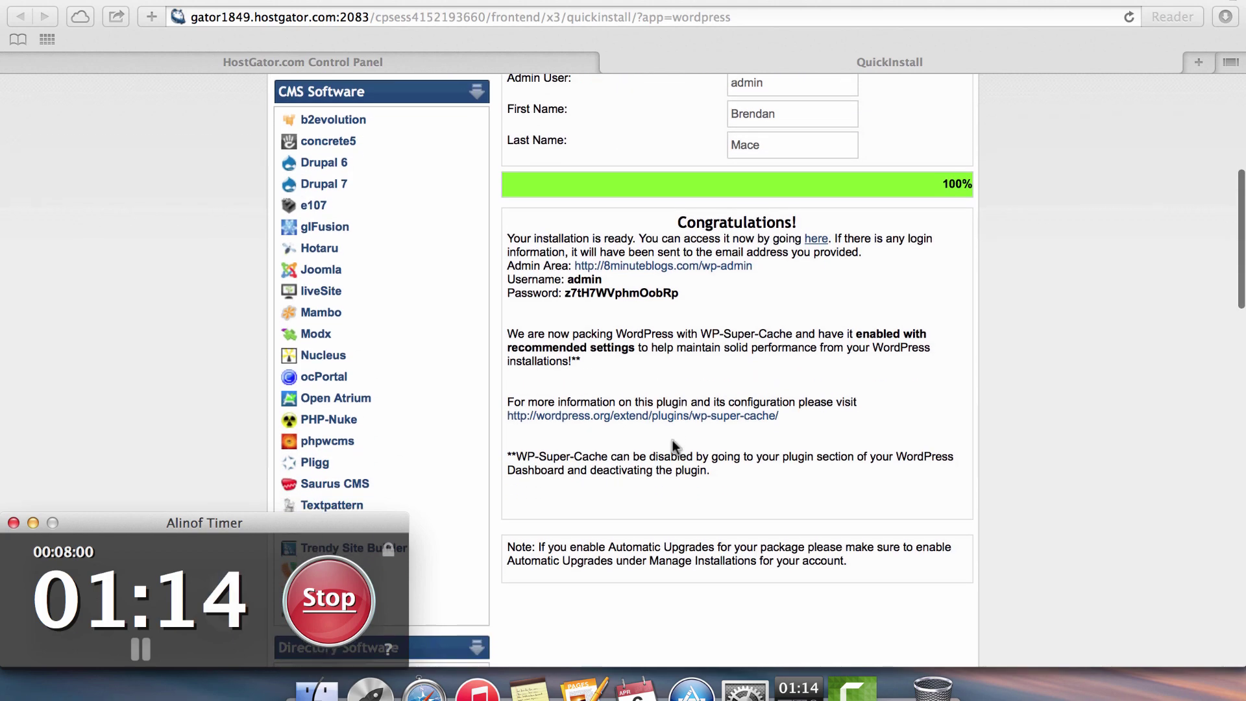
{"action": "scroll", "coordinate": [746, 304], "scroll_direction": "down", "scroll_amount": 1}
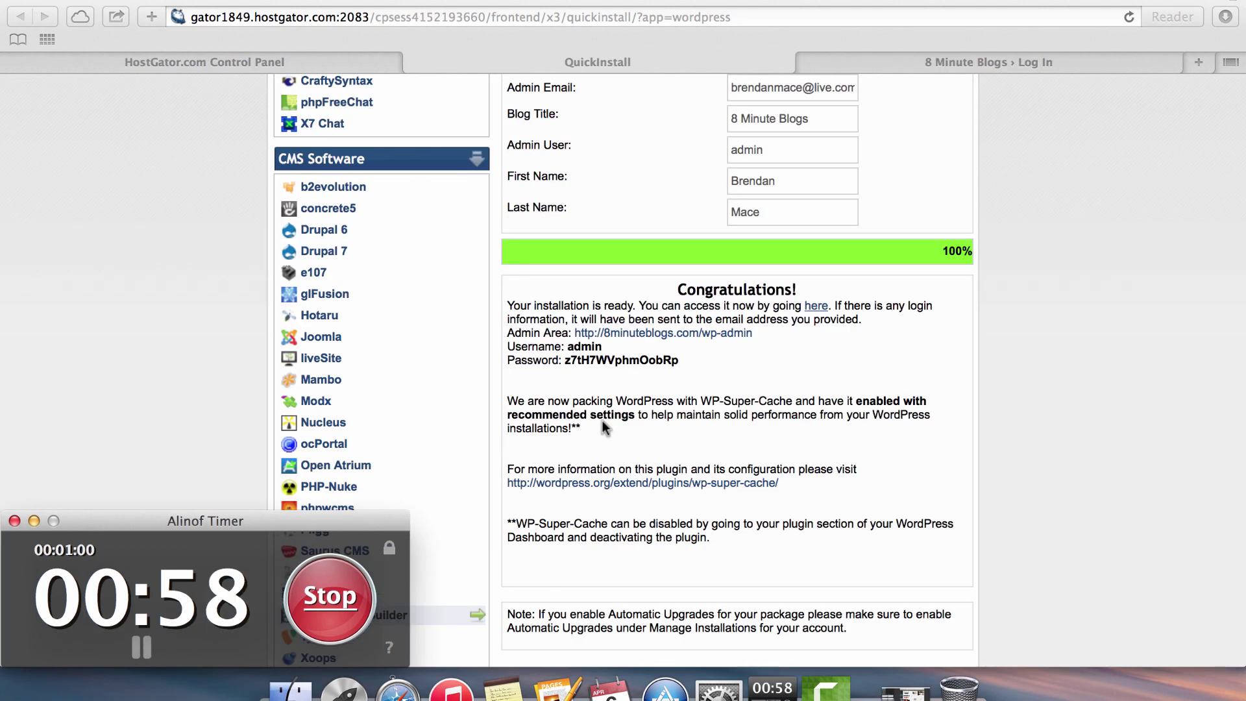
{"action": "left_click", "coordinate": [631, 351]}
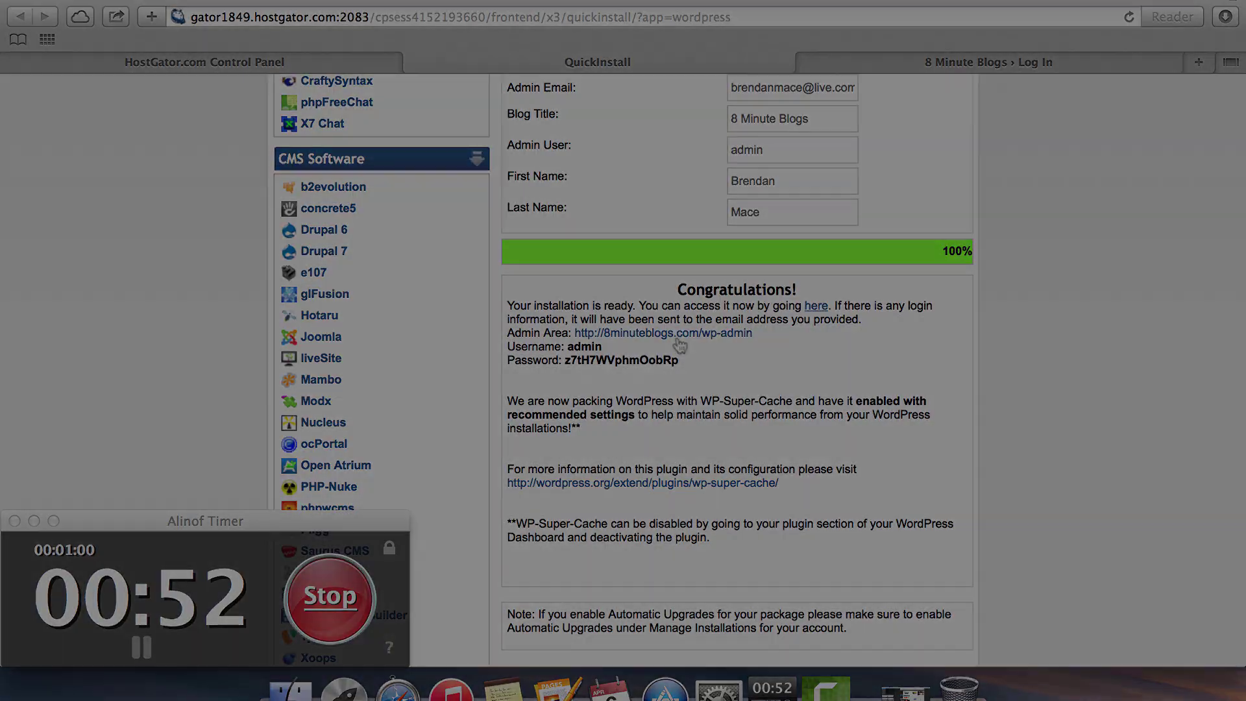
{"action": "left_click", "coordinate": [677, 339]}
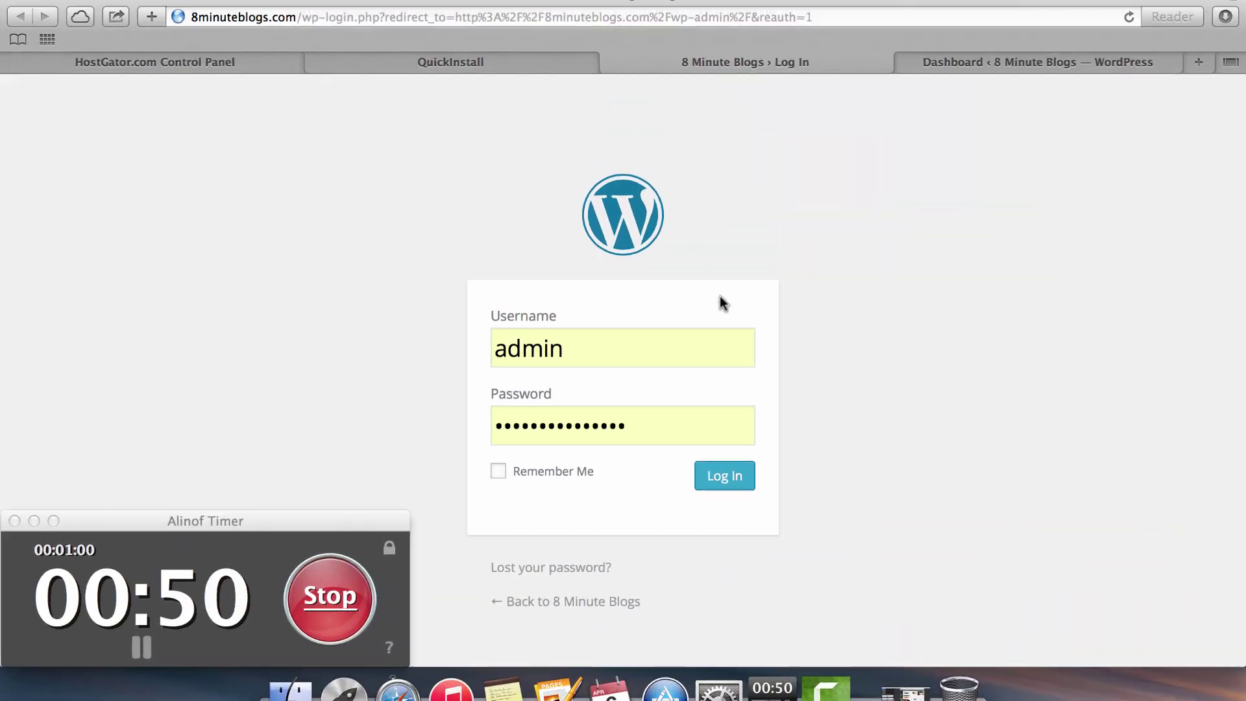
{"action": "left_click", "coordinate": [728, 478]}
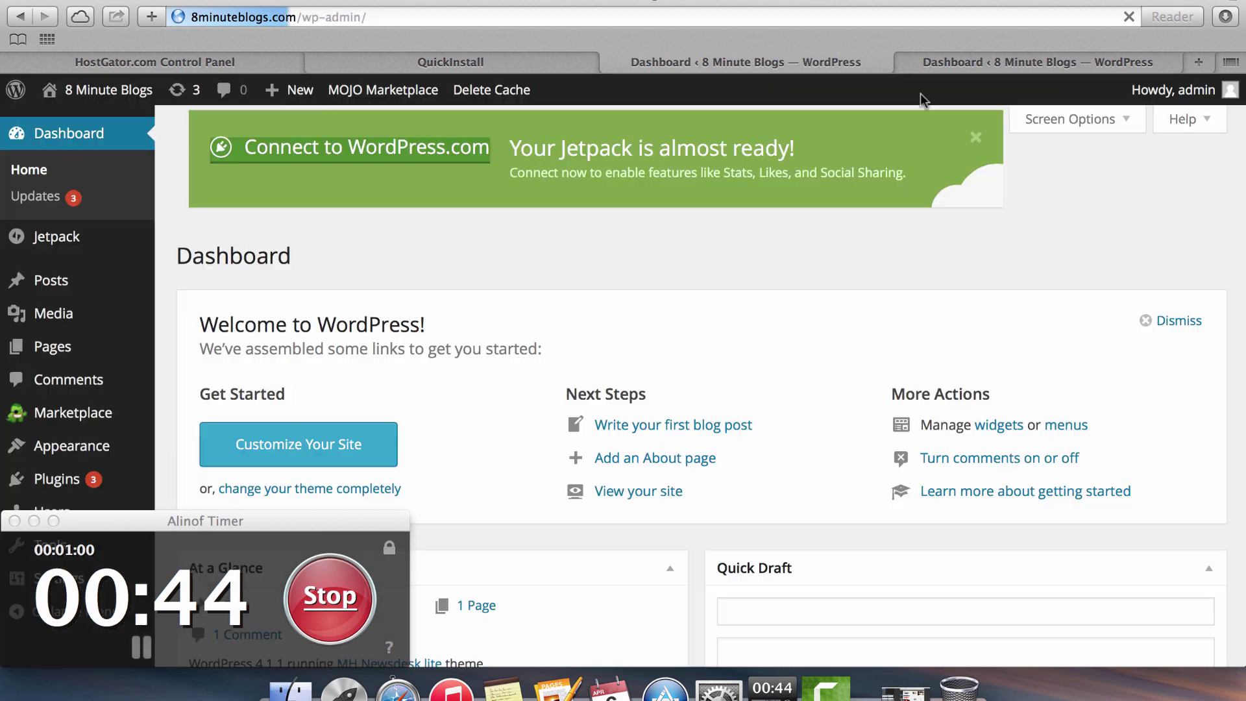
Go to Appearance > Themes and browse the featured WordPress.org themes on Add Themes
{"action": "scroll", "coordinate": [519, 195], "scroll_direction": "down", "scroll_amount": 3}
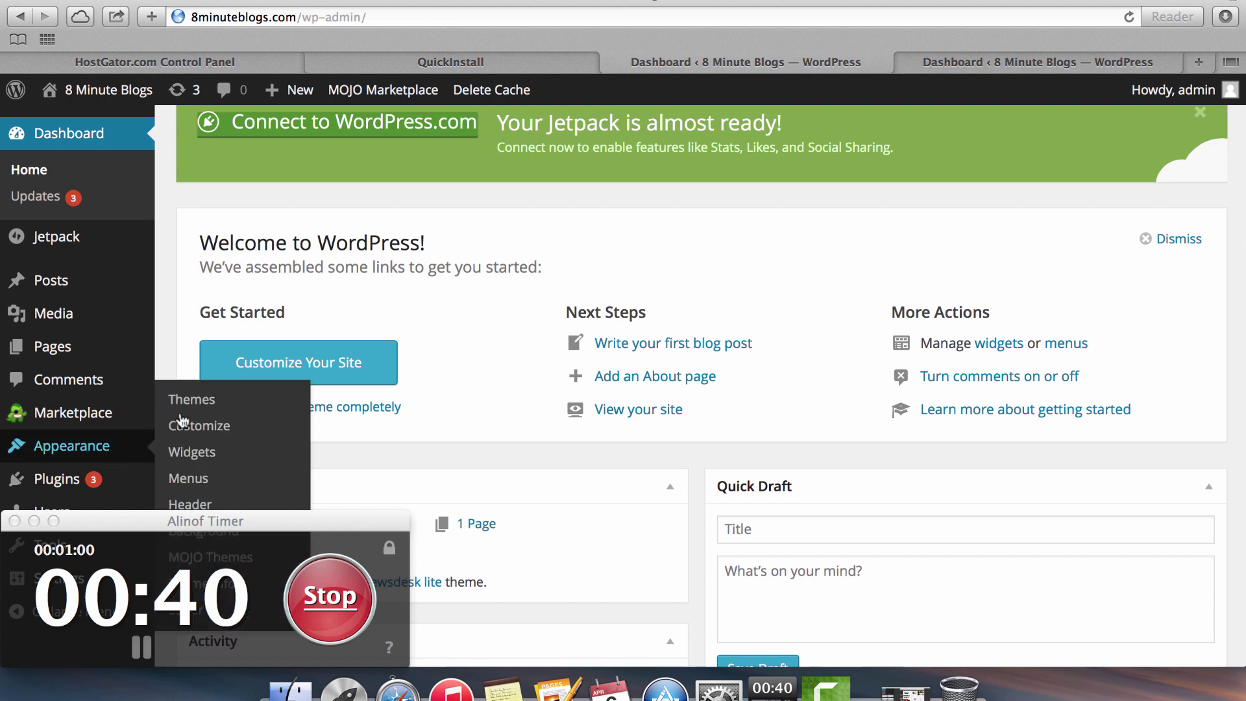
{"action": "scroll", "coordinate": [441, 317], "scroll_direction": "down", "scroll_amount": 1}
{"action": "mouse_move", "coordinate": [105, 446]}
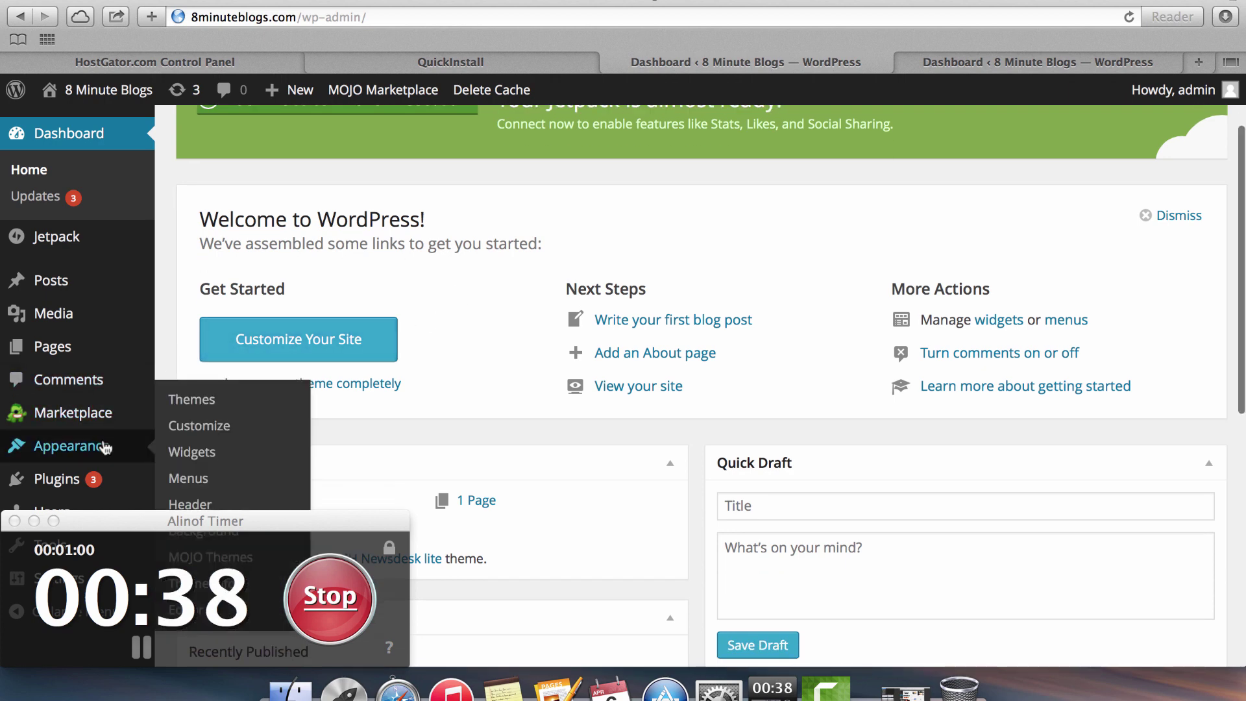
{"action": "left_click", "coordinate": [232, 406]}
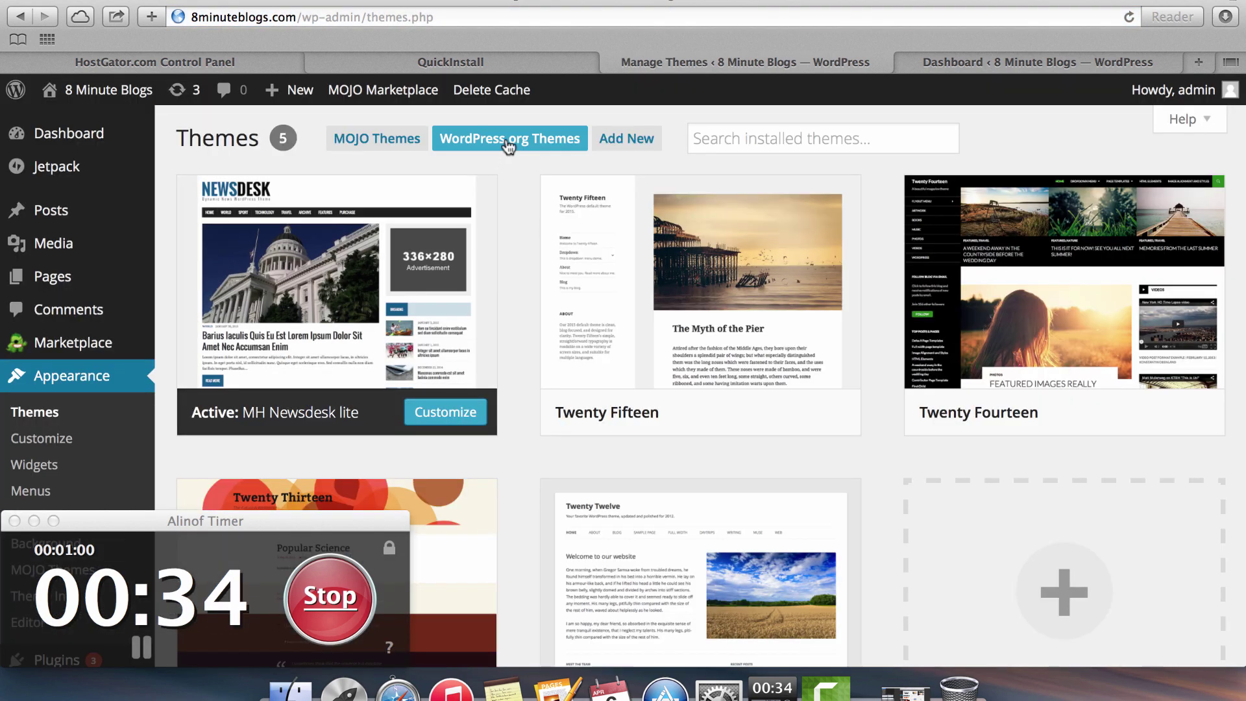
{"action": "left_click", "coordinate": [509, 144]}
{"action": "scroll", "coordinate": [680, 448], "scroll_direction": "down", "scroll_amount": 3}
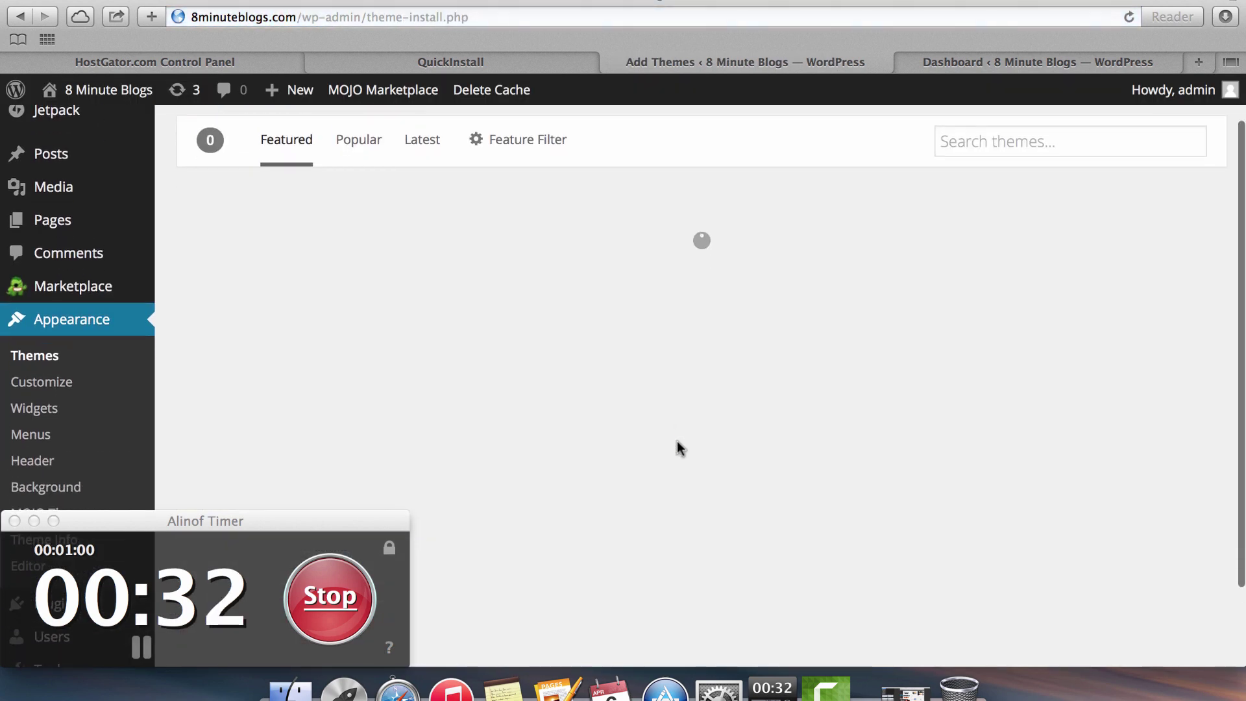
{"action": "scroll", "coordinate": [678, 448], "scroll_direction": "down", "scroll_amount": 2}
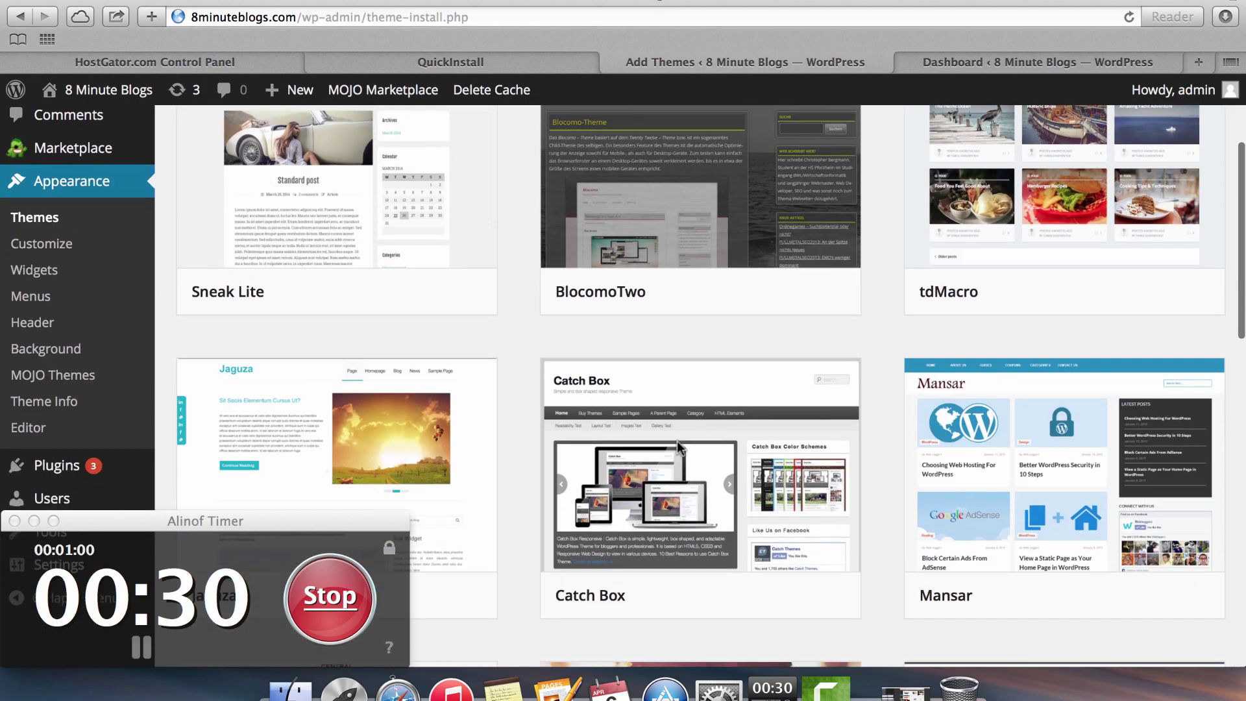
{"action": "scroll", "coordinate": [678, 447], "scroll_direction": "up", "scroll_amount": 5}
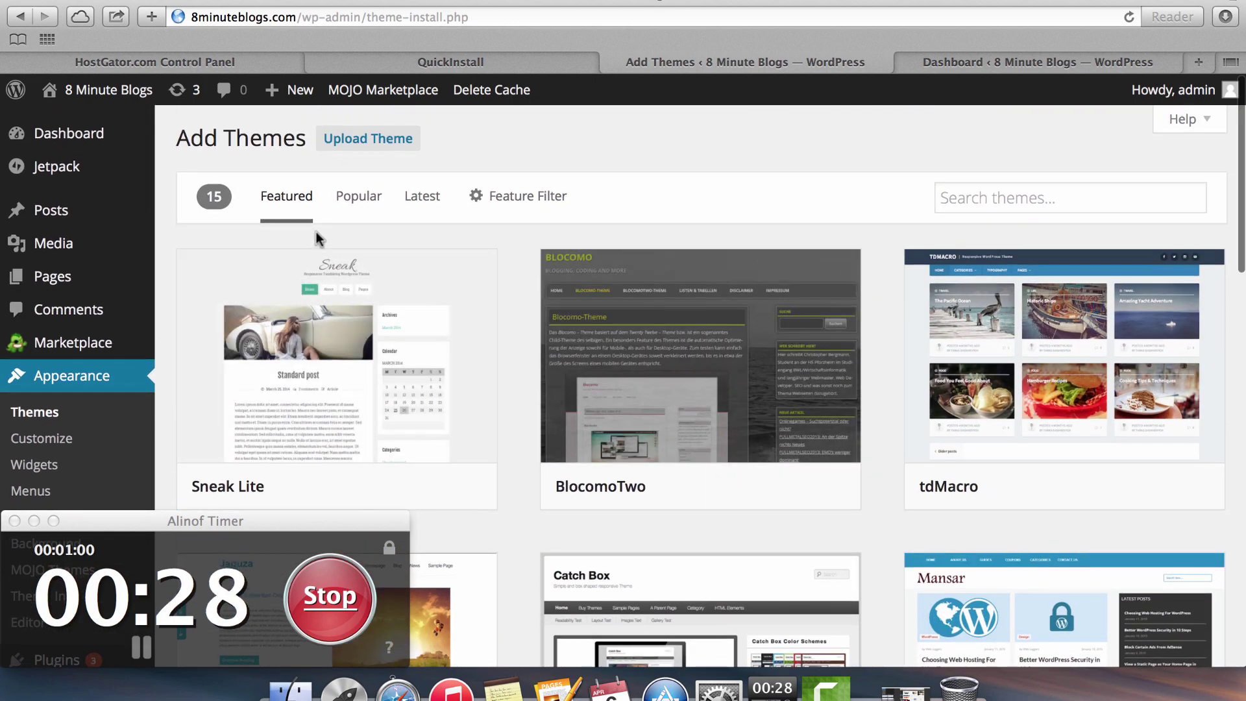
Start a new post titled '8 Minute Blogs' and paste the welcome text with channel link
{"action": "mouse_move", "coordinate": [84, 214]}
{"action": "left_click", "coordinate": [185, 239]}
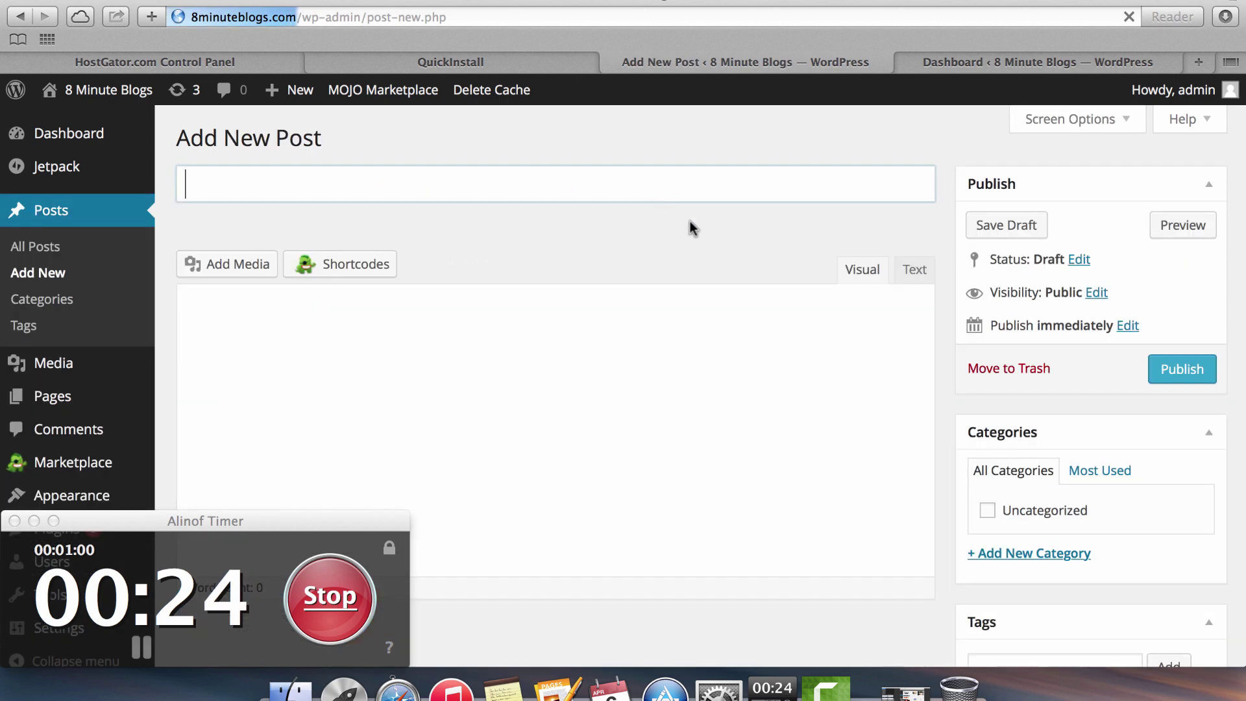
{"action": "type", "text": "8 "}
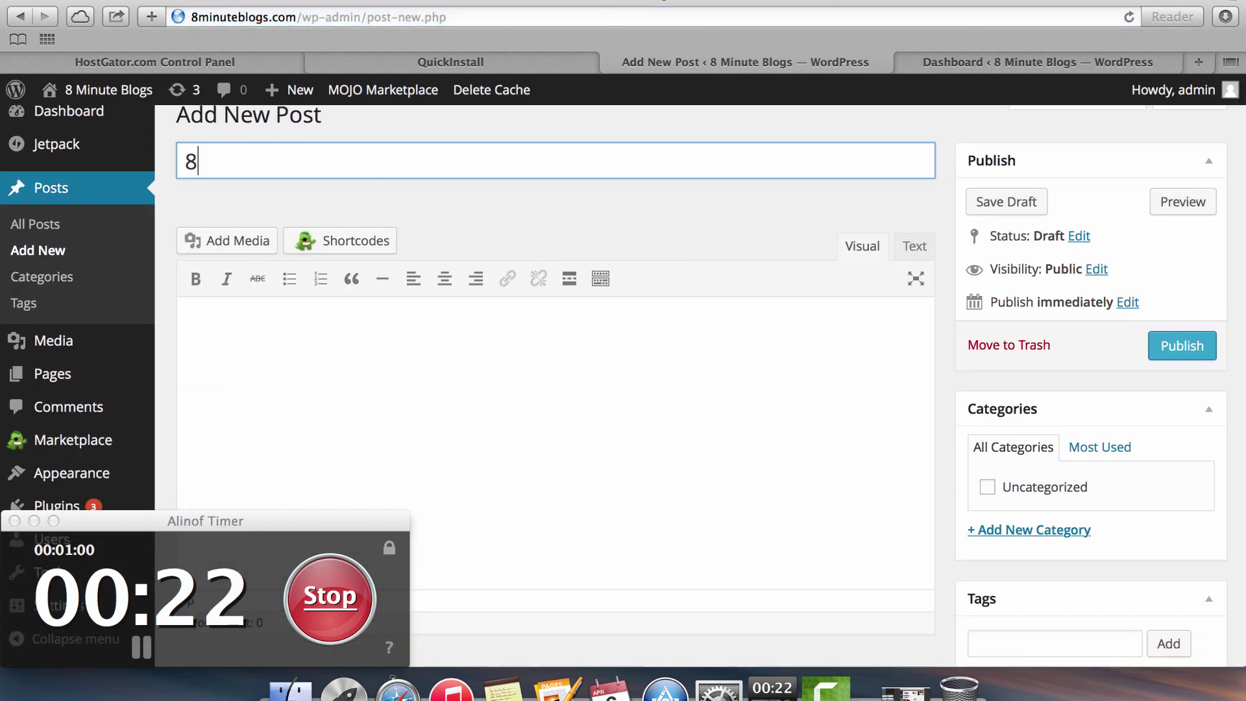
{"action": "type", "text": "Minute B"}
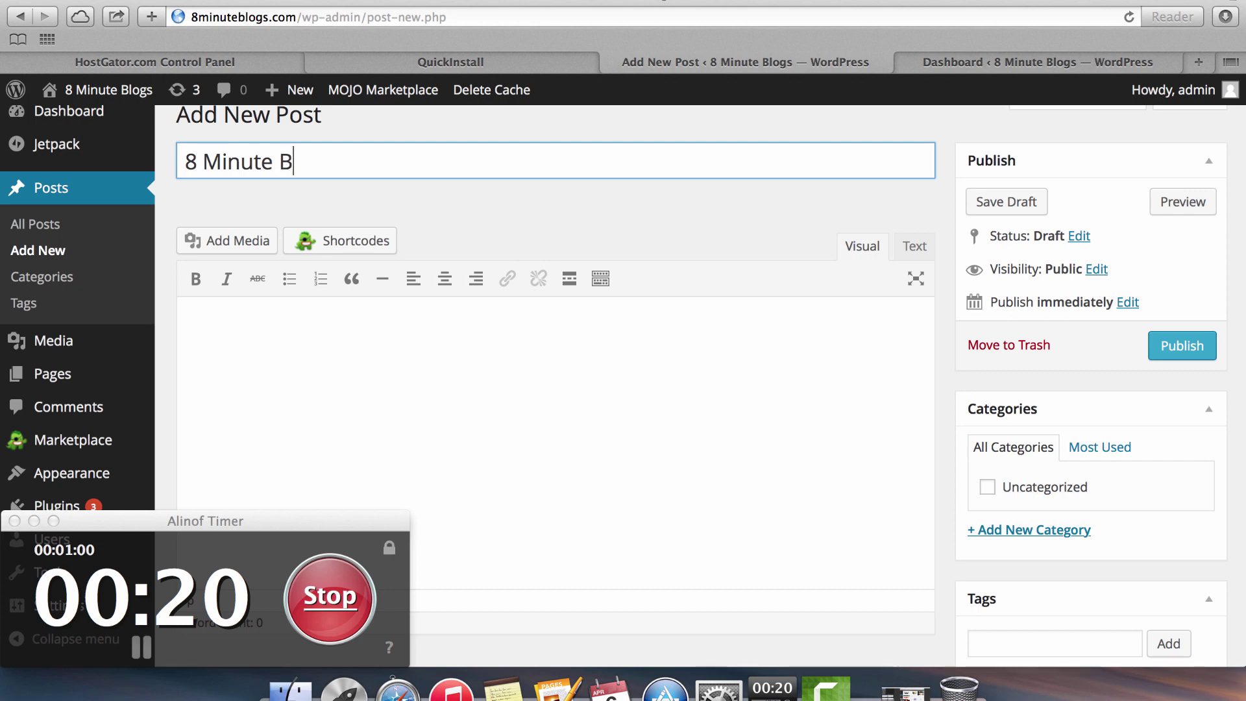
{"action": "type", "text": "logs"}
{"action": "left_click", "coordinate": [522, 340]}
{"action": "type", "text": "Welcome to the 8 Minute Blog. I demonstrated how easy it was to create a website in less than 8 minutes. Now it's your turn to do it for yourself. Head to my YouTube channel for loads of FREE Tips and tricks. My Channel: http://youtube.com/user/macbr9"}
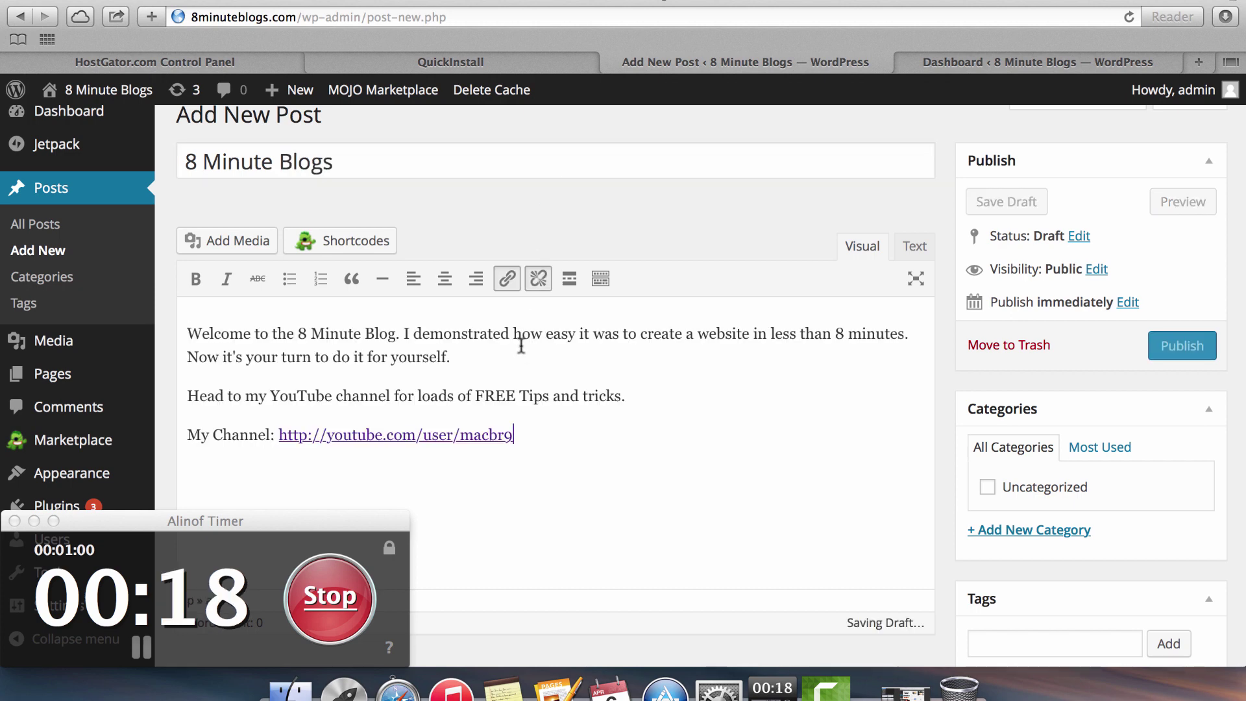
{"action": "scroll", "coordinate": [593, 401], "scroll_direction": "down", "scroll_amount": 3}
{"action": "key", "text": "Return"}
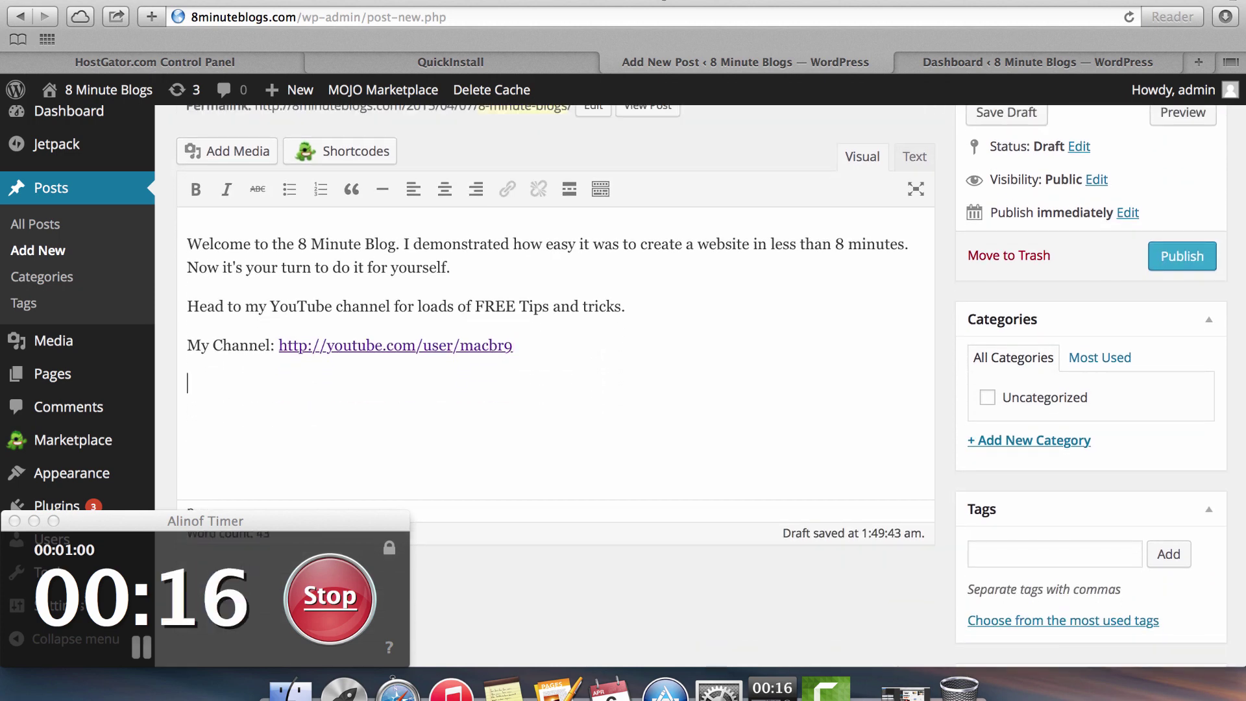
Insert the uploaded photo of two people from the media library and publish the post
{"action": "left_click", "coordinate": [229, 152]}
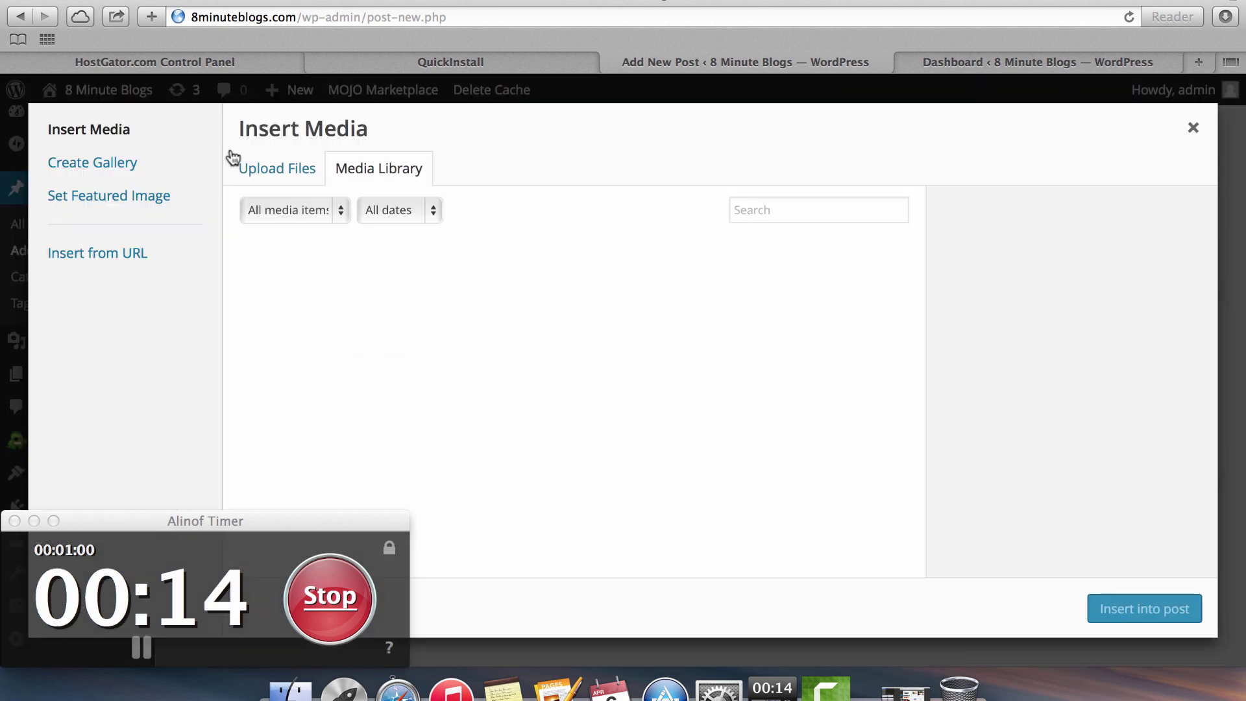
{"action": "left_click", "coordinate": [279, 171]}
{"action": "left_click", "coordinate": [354, 170]}
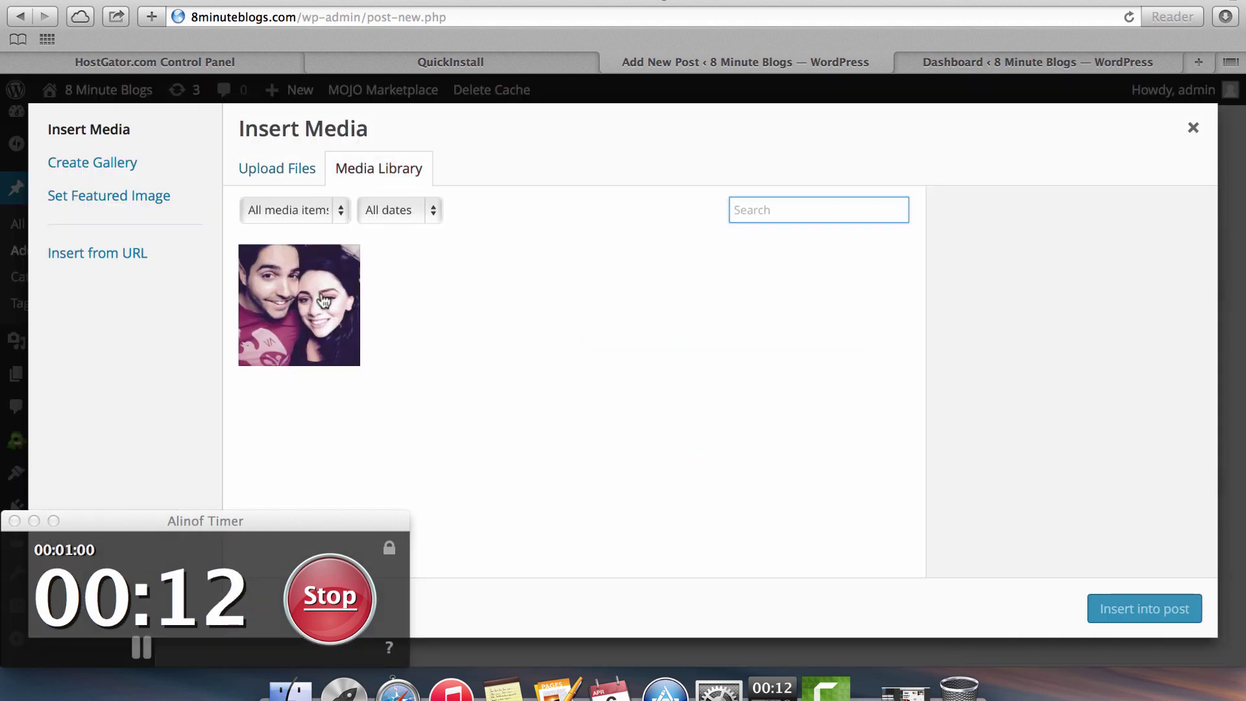
{"action": "left_click", "coordinate": [319, 304]}
{"action": "left_click", "coordinate": [1106, 608]}
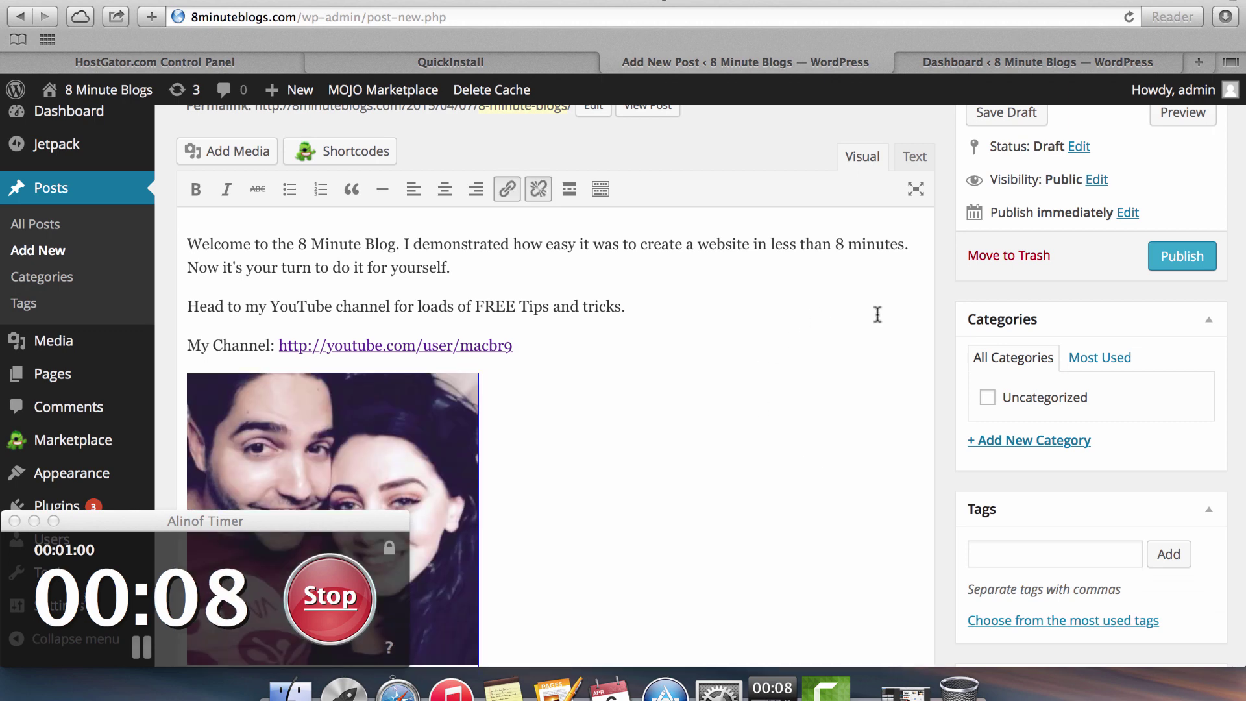
{"action": "scroll", "coordinate": [875, 314], "scroll_direction": "up", "scroll_amount": 3}
{"action": "left_click", "coordinate": [1178, 364]}
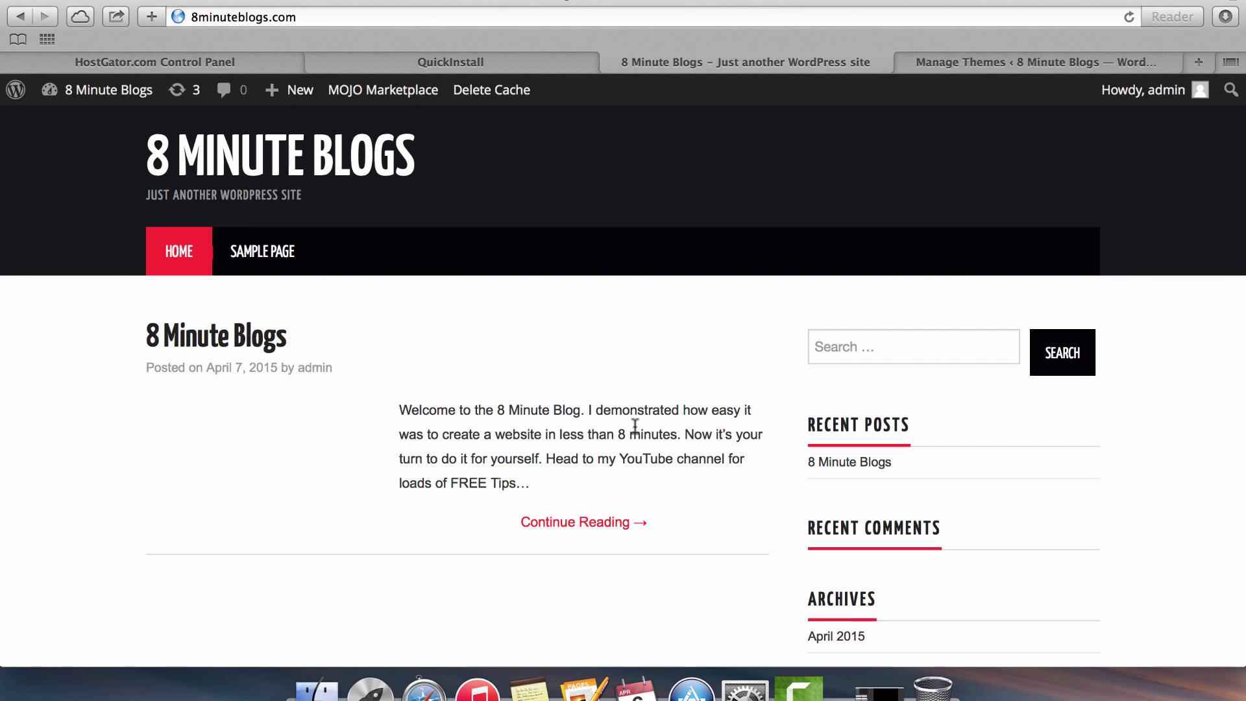
Read the full post via Continue Reading, then return to the 8 Minute Blogs homepage via the site title
{"action": "left_click", "coordinate": [587, 519]}
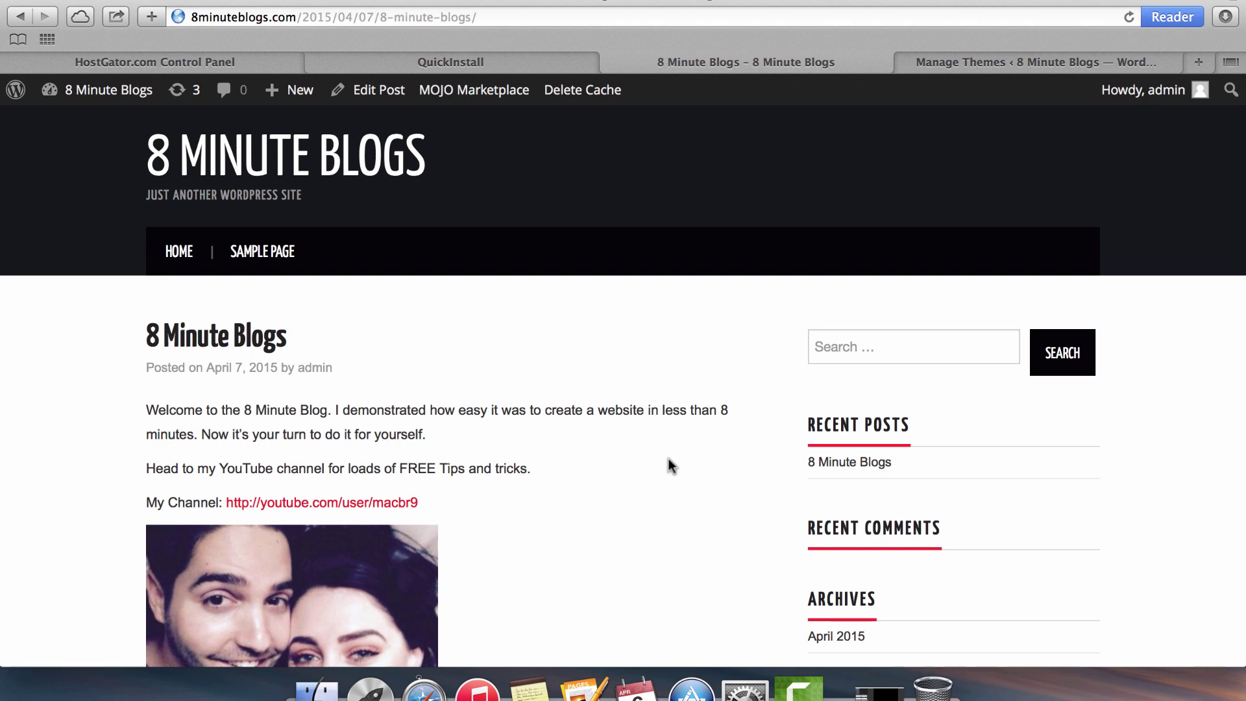
{"action": "scroll", "coordinate": [668, 464], "scroll_direction": "down", "scroll_amount": 2}
{"action": "left_click_drag", "start_coordinate": [153, 354], "coordinate": [362, 392]}
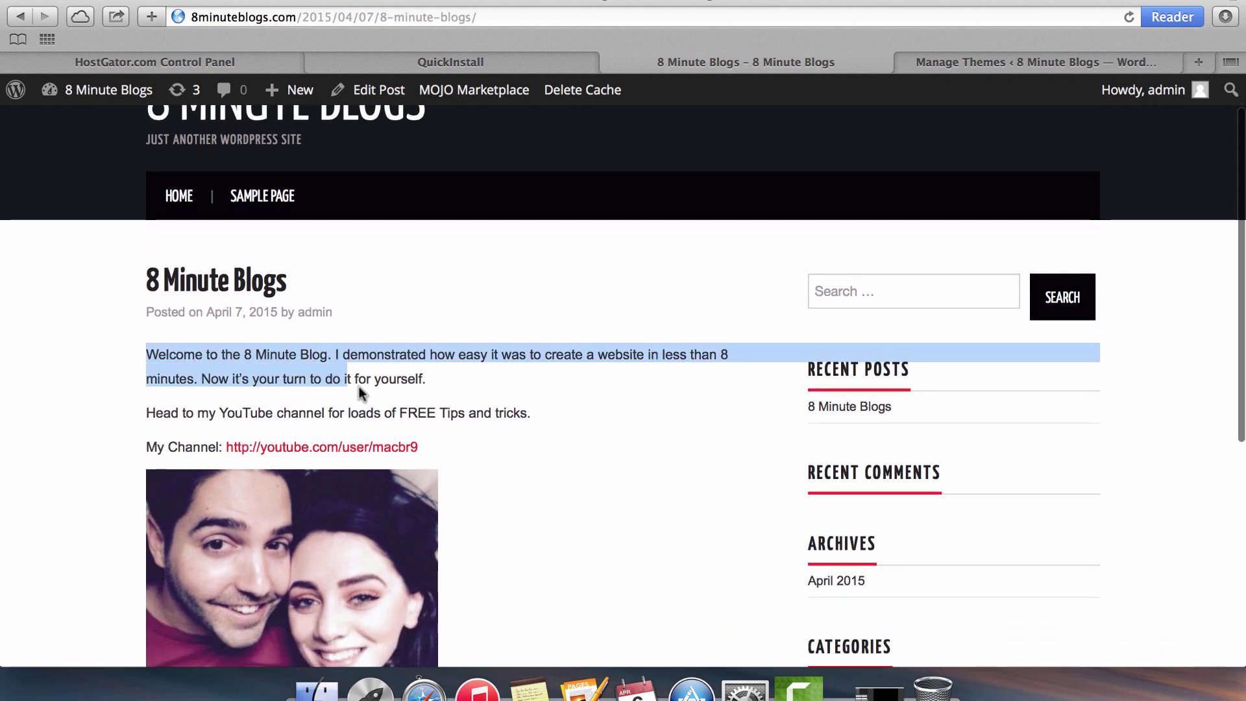
{"action": "scroll", "coordinate": [563, 453], "scroll_direction": "down", "scroll_amount": 5}
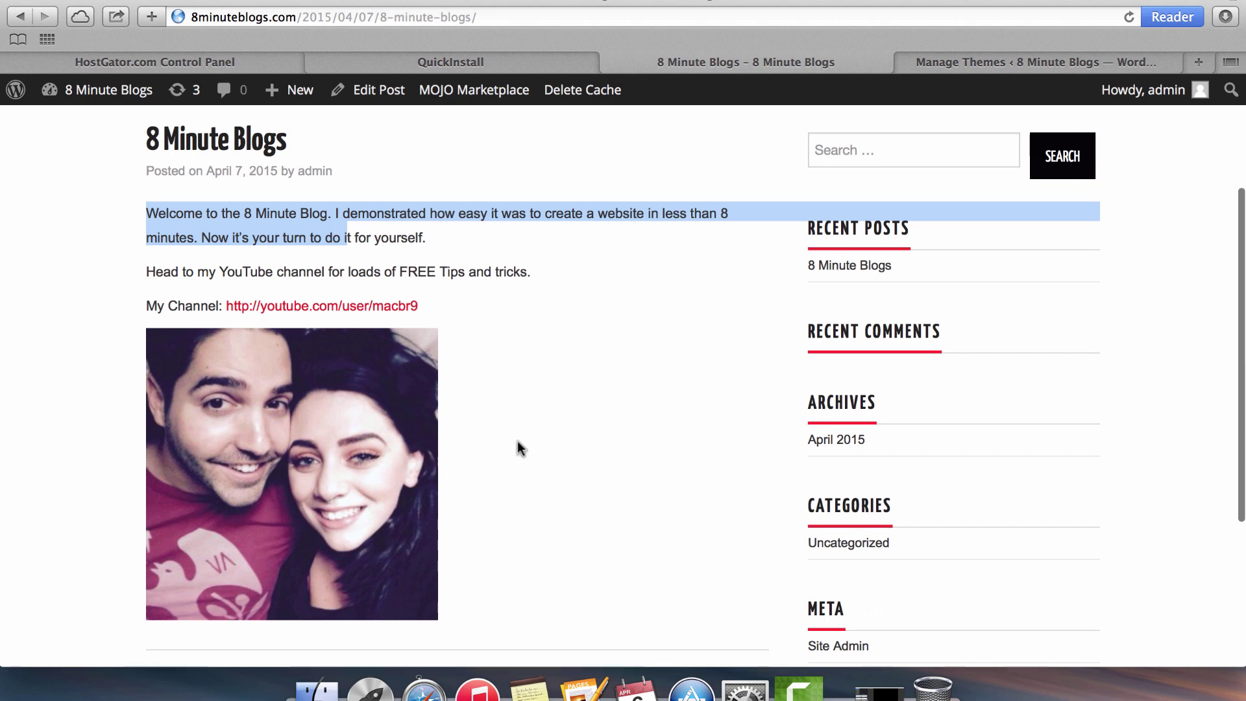
{"action": "scroll", "coordinate": [629, 347], "scroll_direction": "up", "scroll_amount": 5}
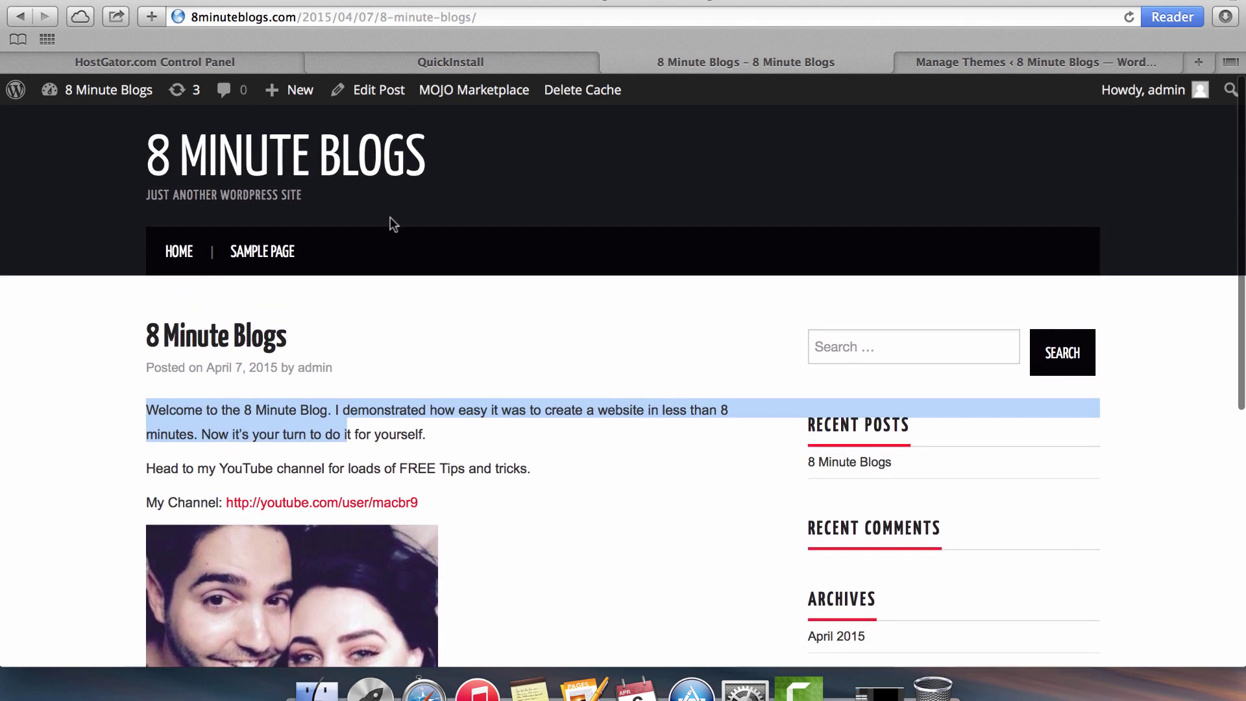
{"action": "left_click", "coordinate": [340, 166]}
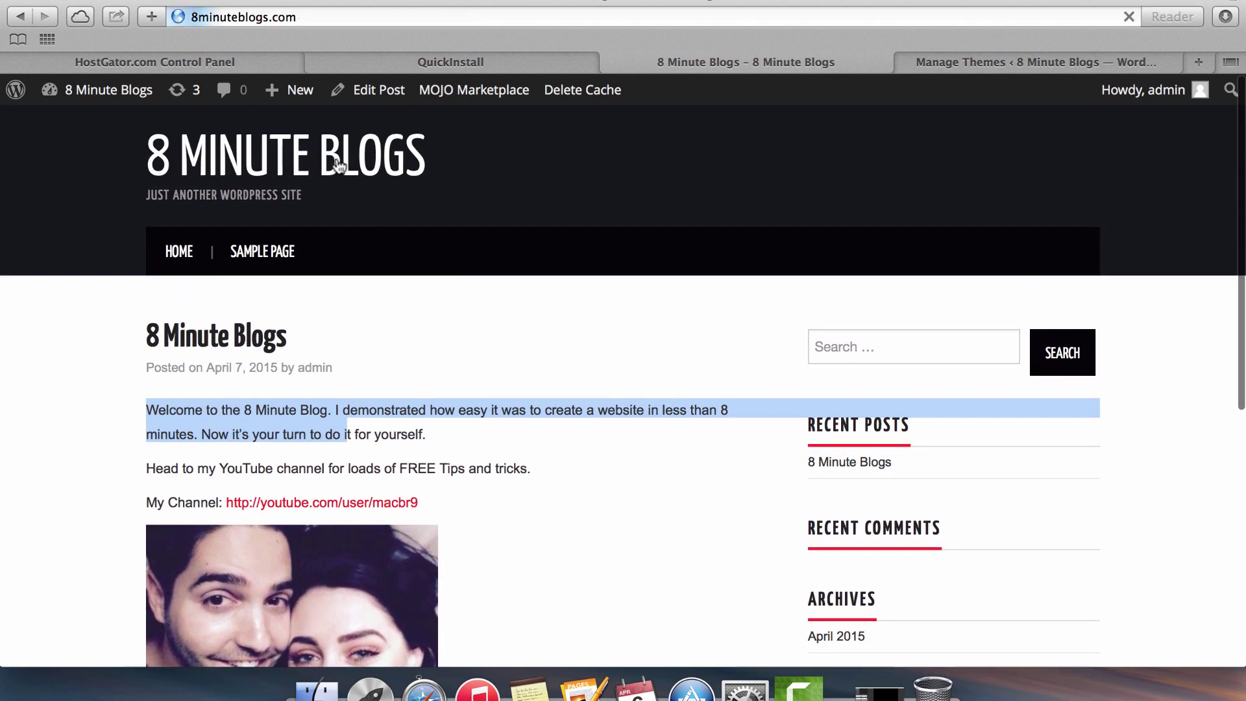
{"action": "scroll", "coordinate": [625, 390], "scroll_direction": "down", "scroll_amount": 3}
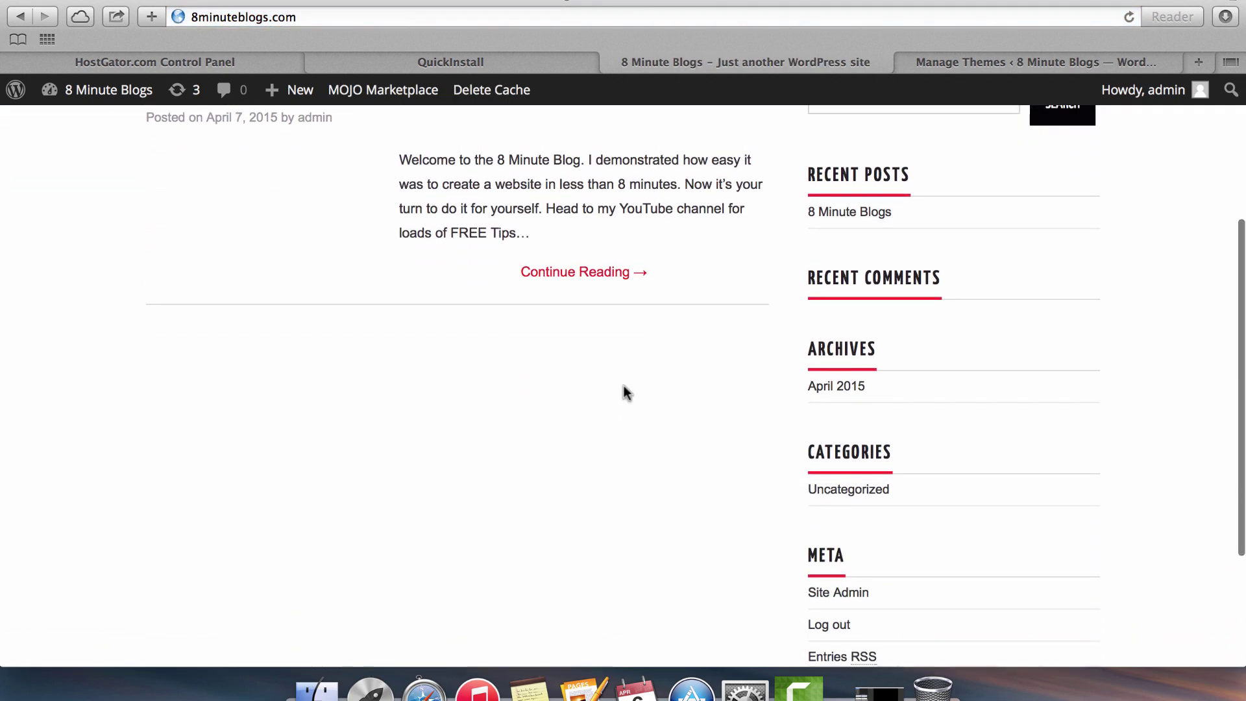
{"action": "scroll", "coordinate": [624, 392], "scroll_direction": "up", "scroll_amount": 5}
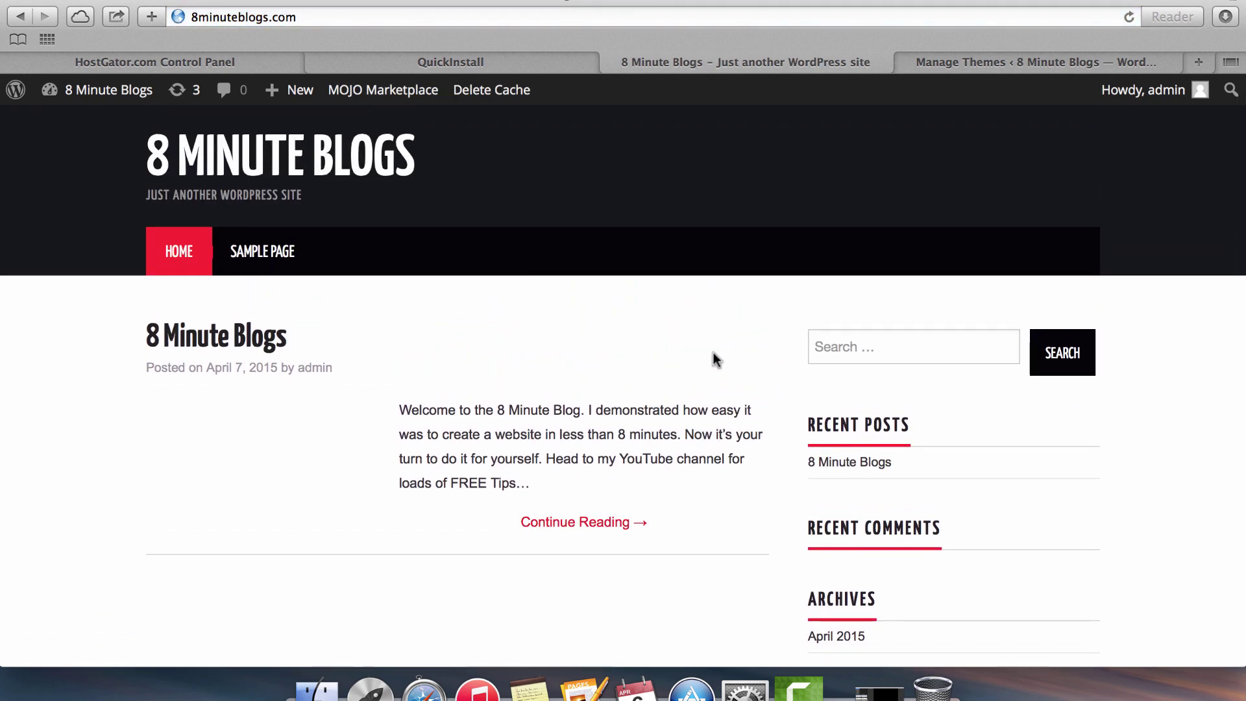